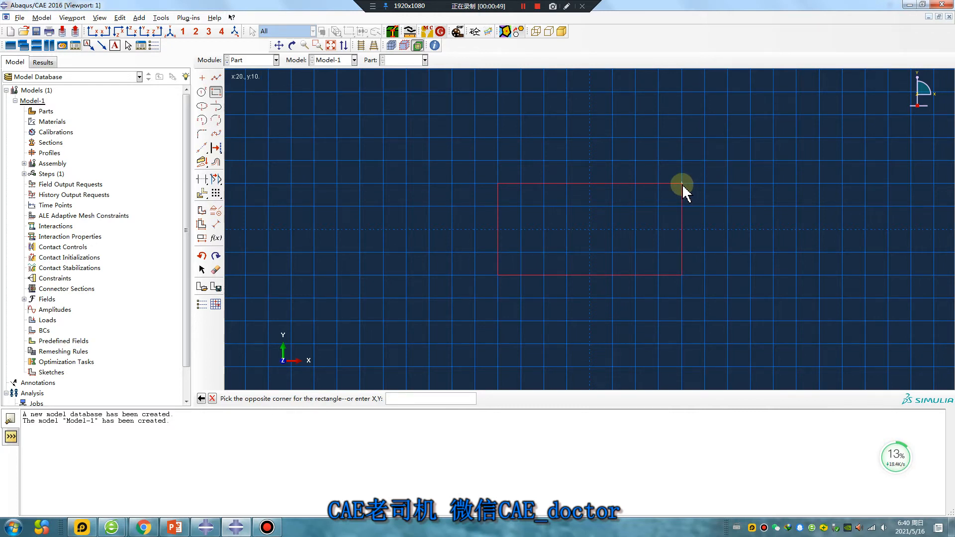
Complete the rectangle with its opposite corner at (20, 10) and draw a circle of radius about 2.5 centred on the origin.
left_click(682, 185)
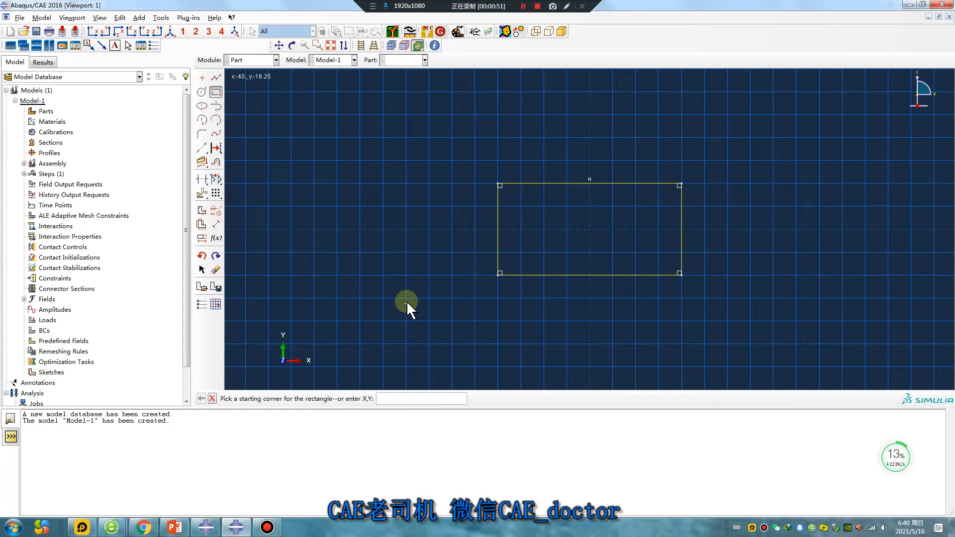
left_click(201, 92)
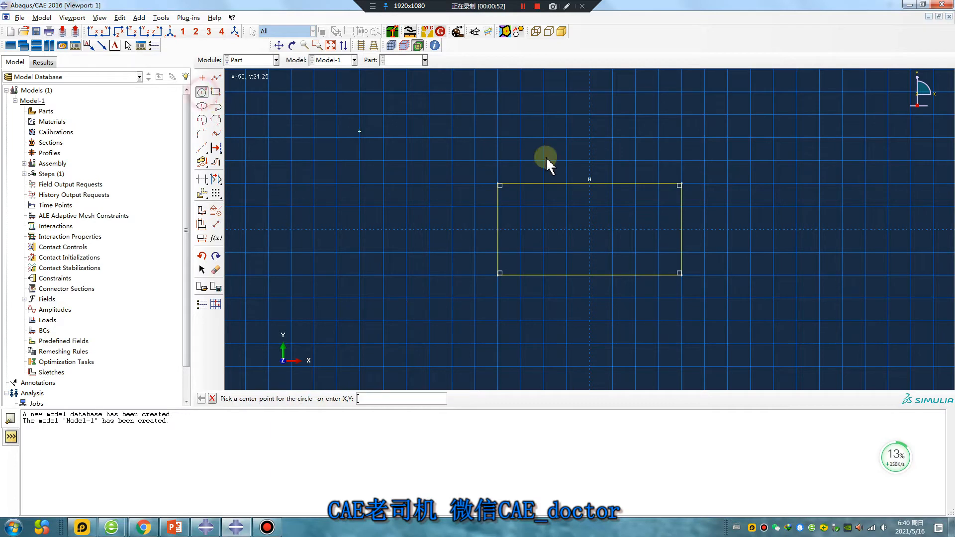
left_click(591, 230)
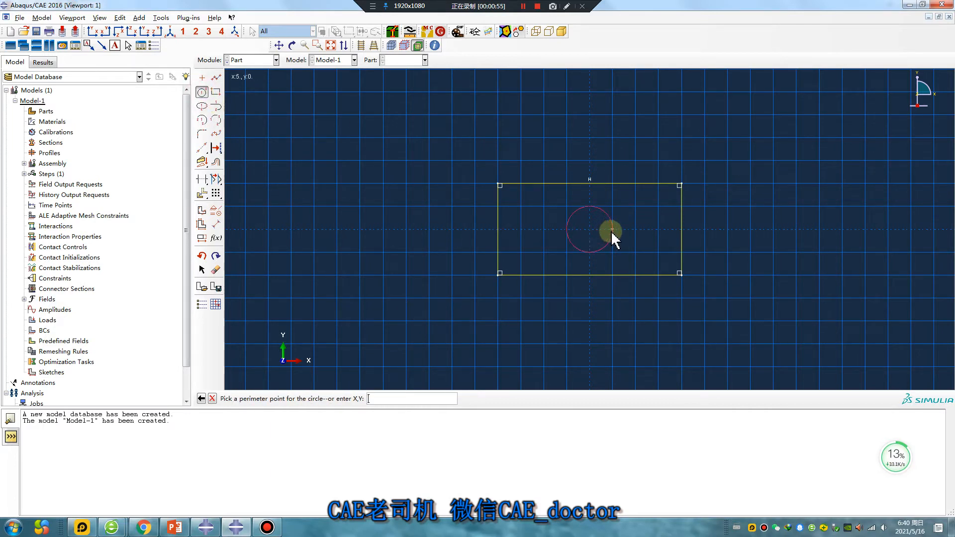
left_click(601, 229)
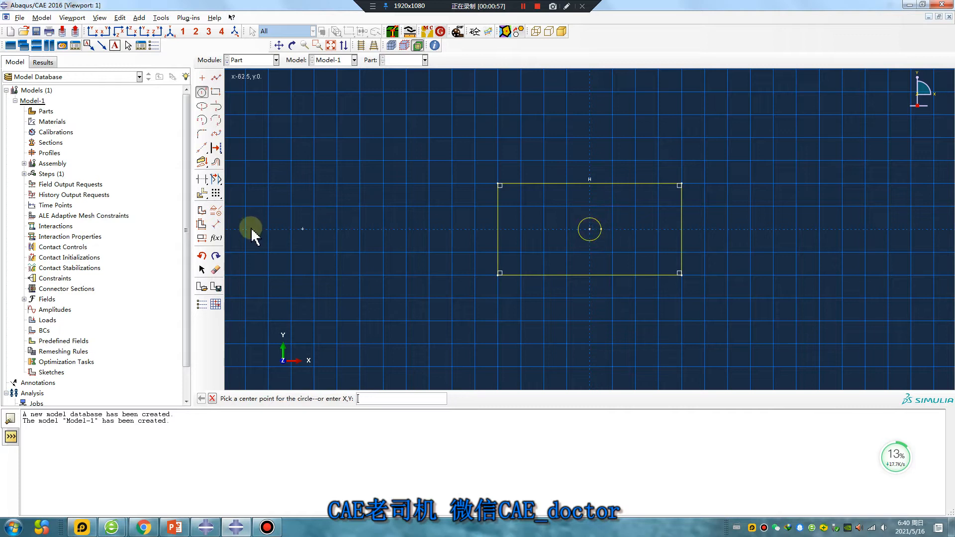
Dimension the circle's radius as 2.5.
left_click(216, 225)
left_click(602, 239)
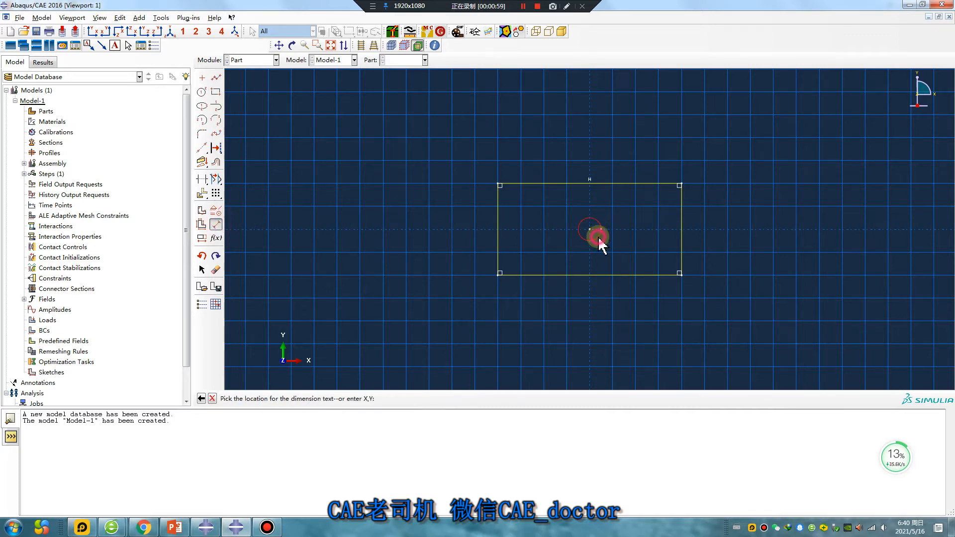
left_click(620, 251)
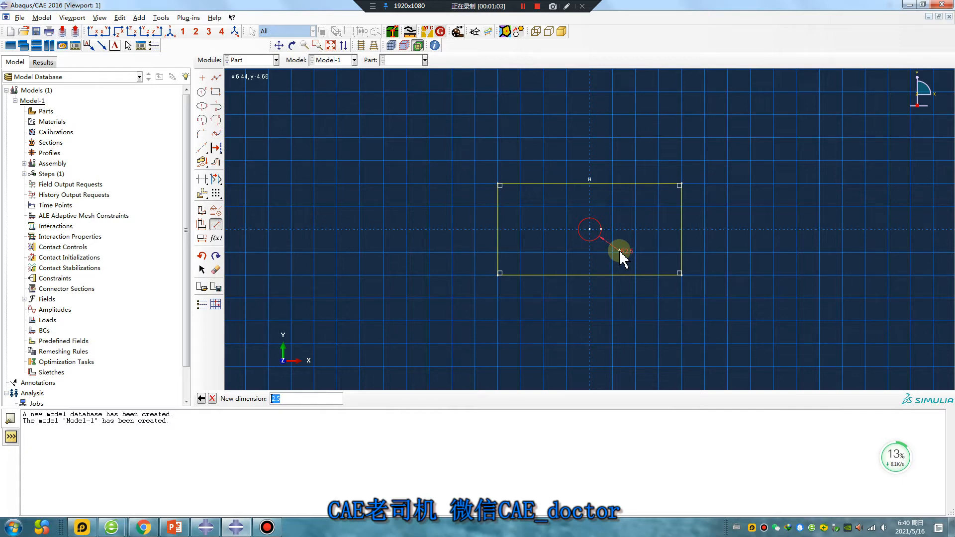
key("Return")
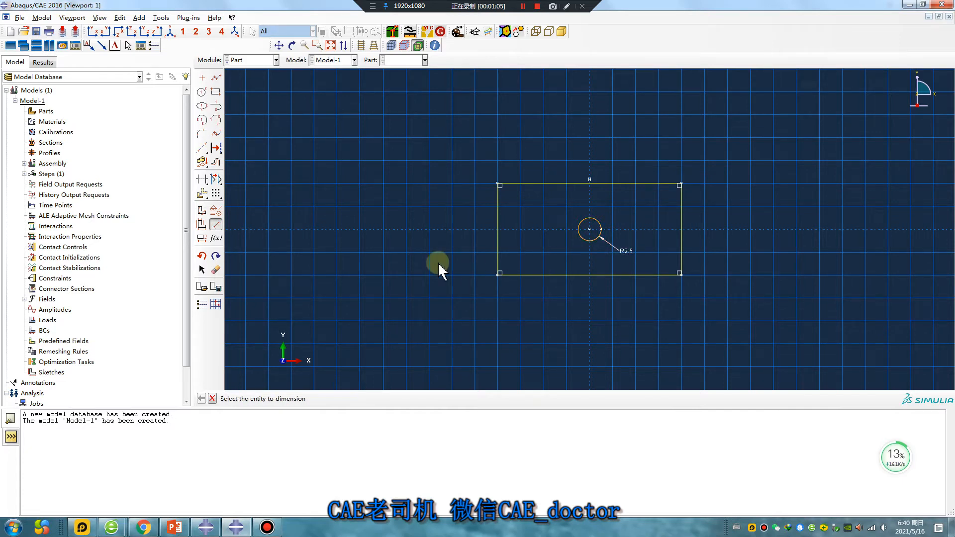
middle_click(410, 284)
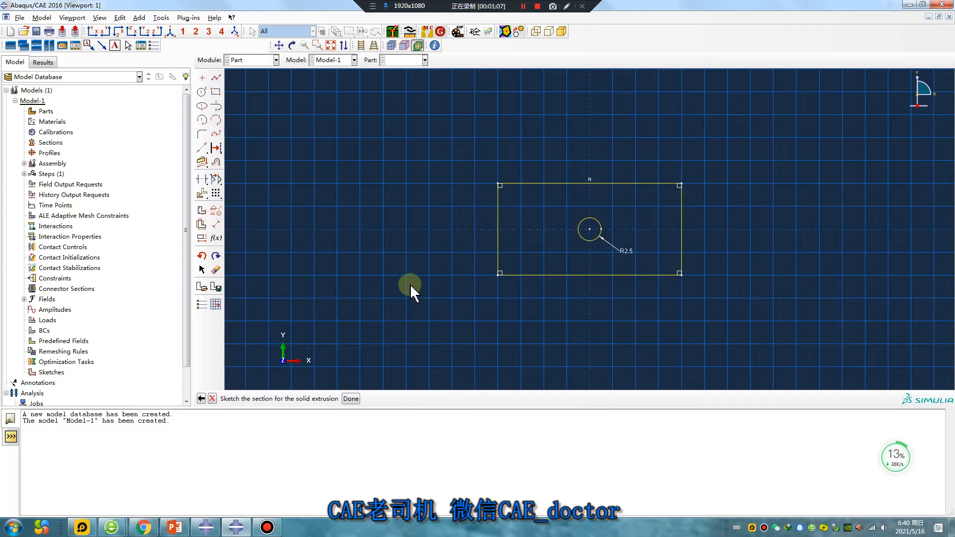
Finish the section sketch and extrude it to a blind depth of 20.
middle_click(411, 293)
left_click_drag(44, 98, 30, 98)
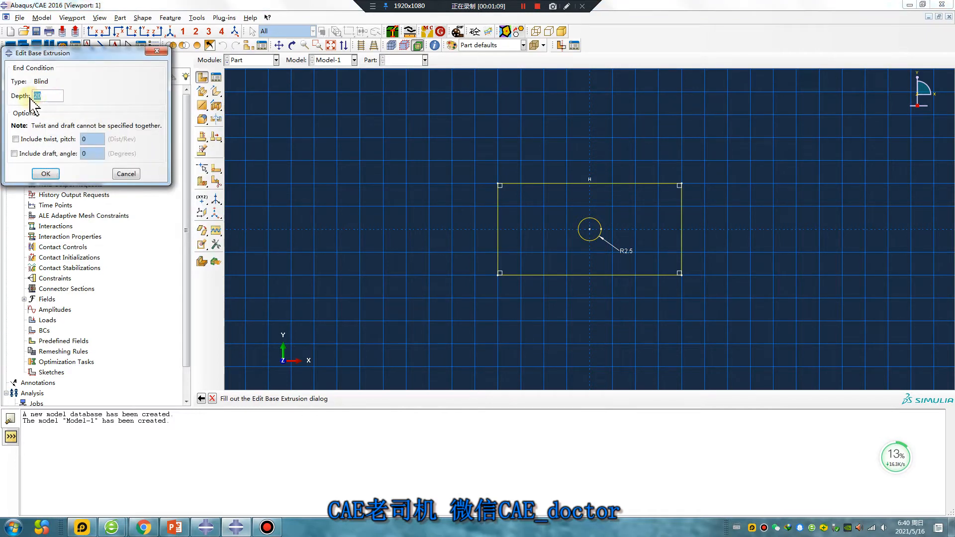
left_click(46, 173)
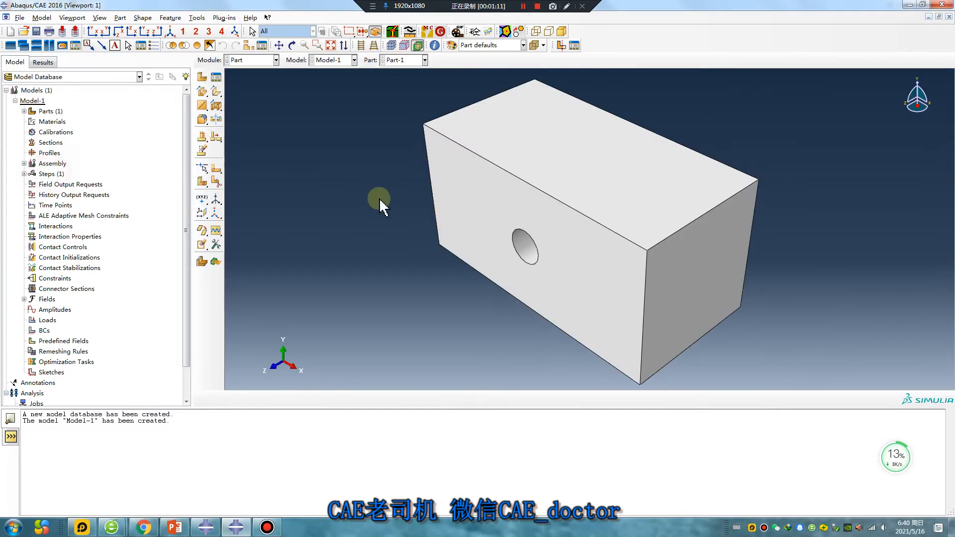
Create a new 3D deformable solid part named bolt with a revolution base feature and an approximate size of 200.
left_click_drag(550, 273, 567, 167, "ctrl+alt")
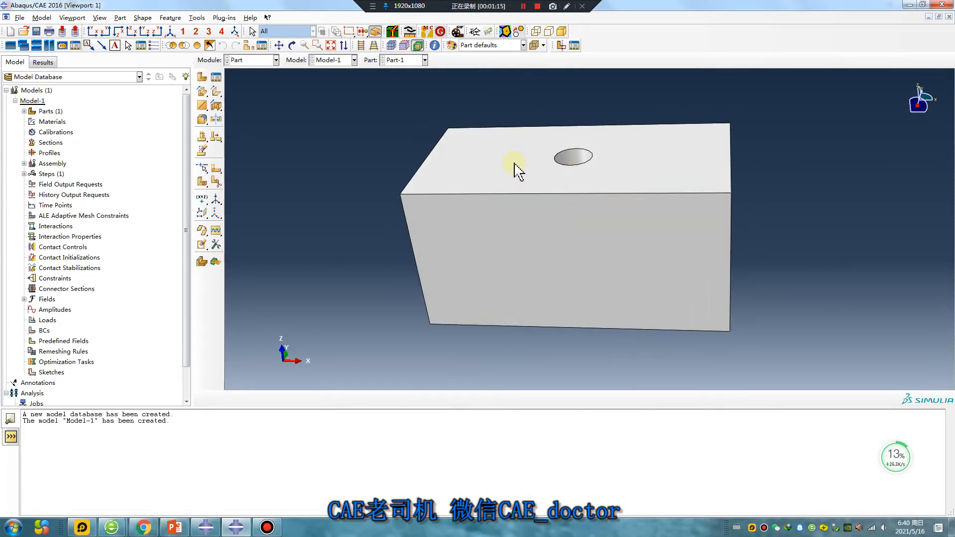
scroll(518, 255, "down", 5)
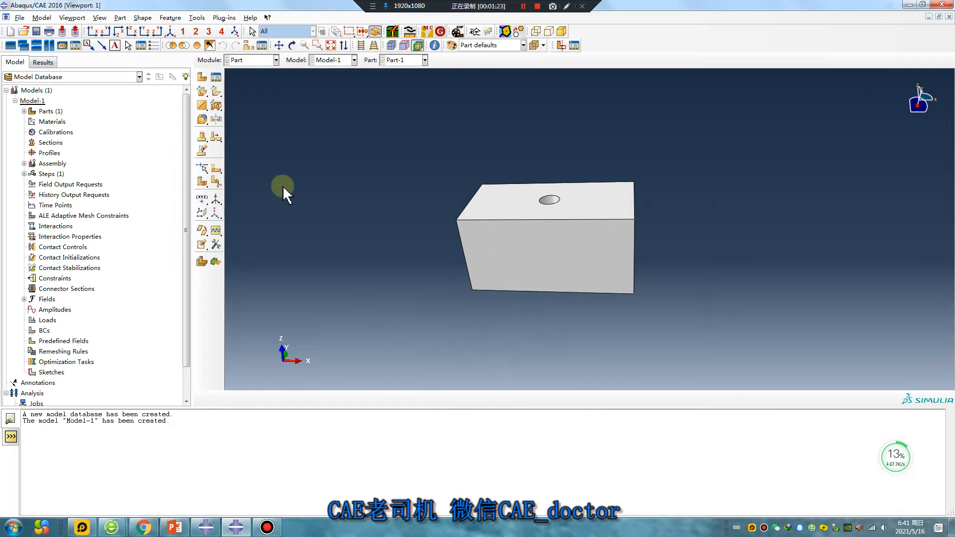
left_click(202, 77)
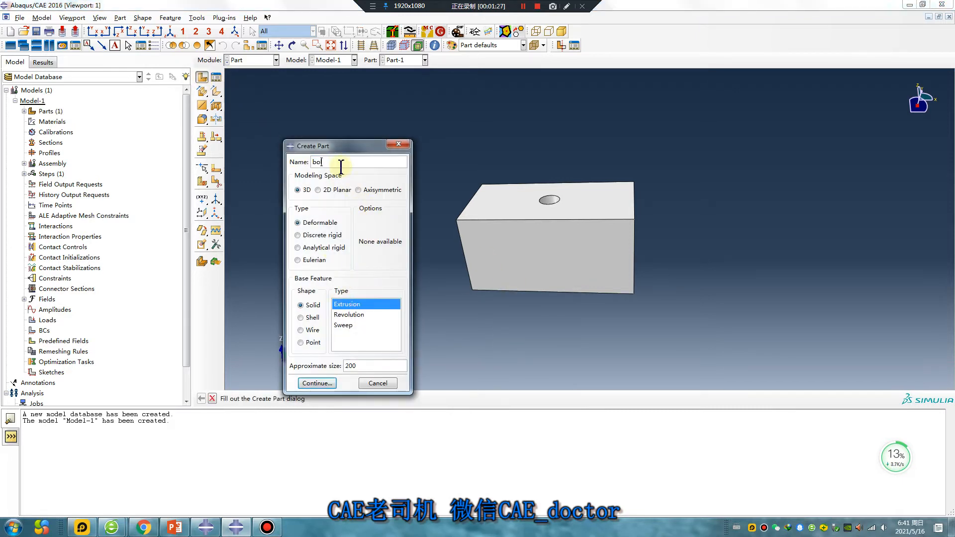
left_click(348, 314)
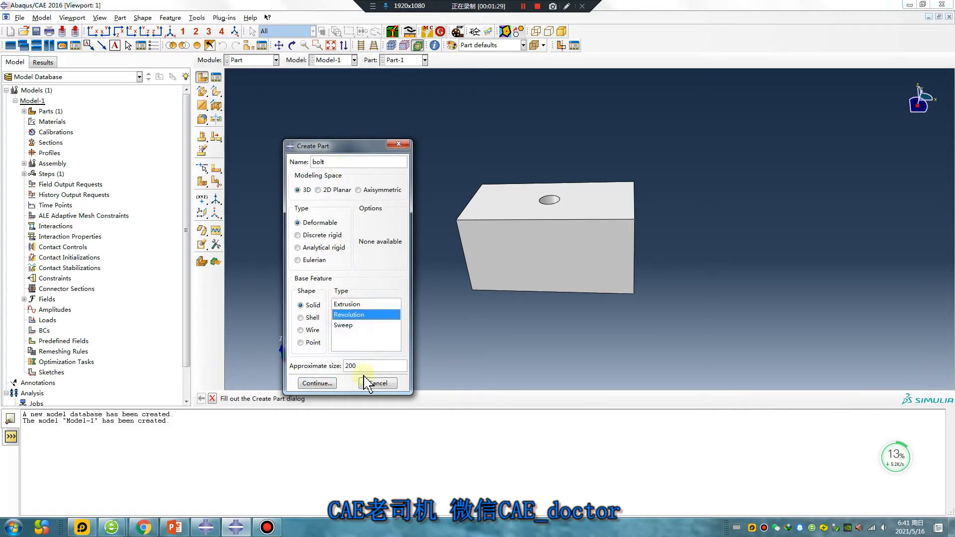
left_click(326, 384)
Draw connected lines from the origin horizontally to (5, 0) and vertically up to (5, 5).
left_click(216, 79)
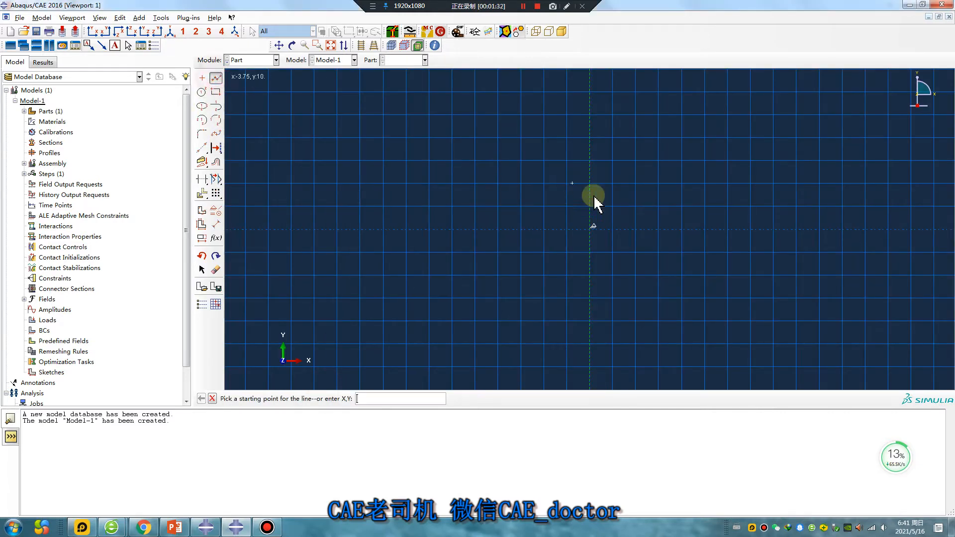
left_click(590, 229)
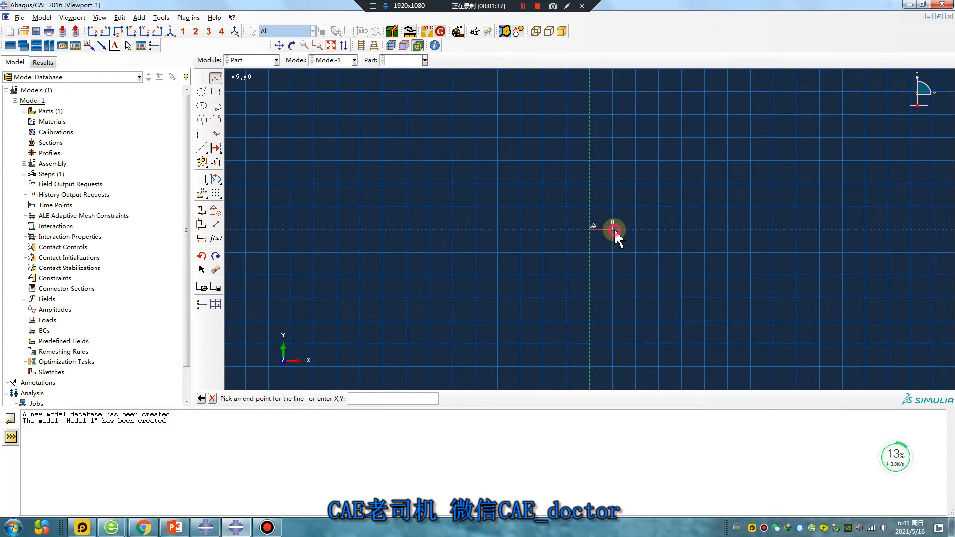
left_click(615, 229)
scroll(614, 252, "up", 4)
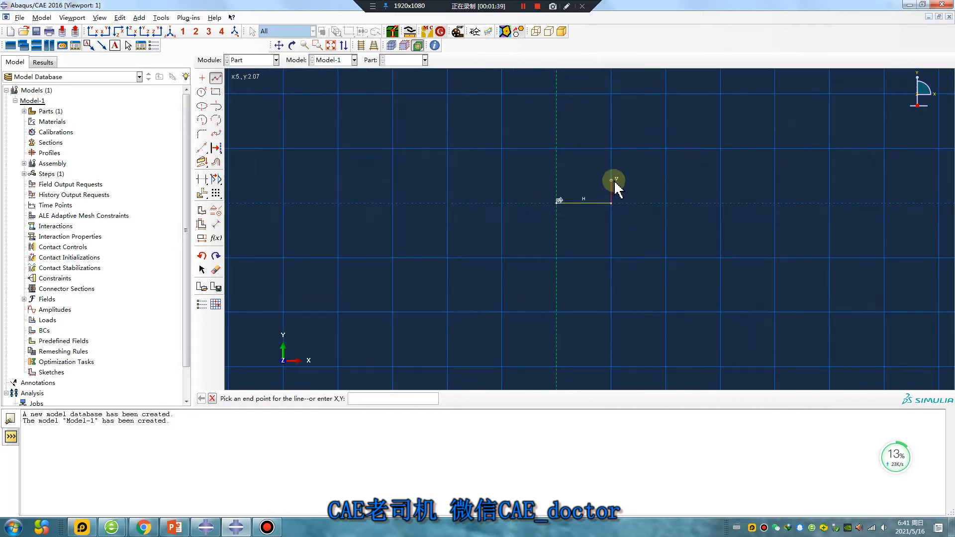
left_click(612, 148)
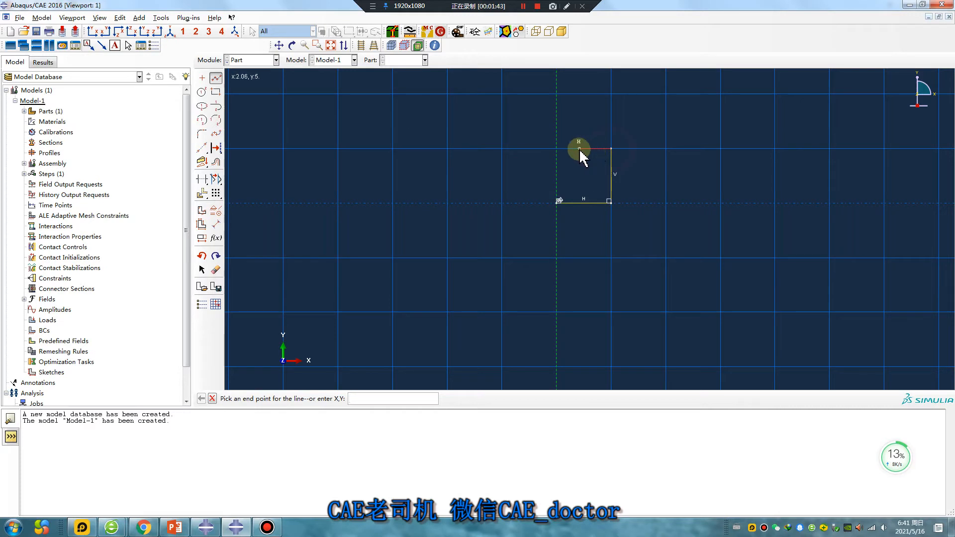
middle_click(655, 162)
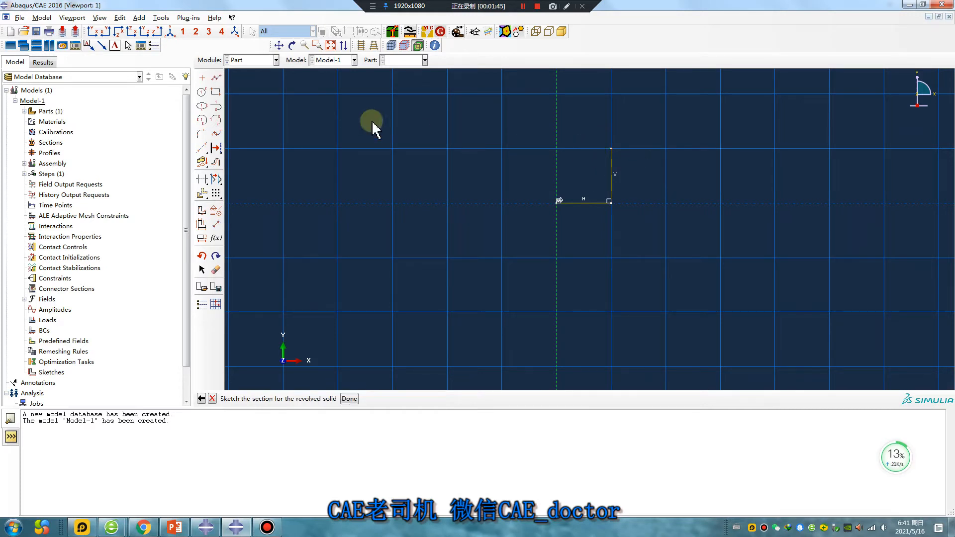
Draw a horizontal line from the revolution axis at (0, 5) to (2.5, 5) and dimension its length as 2.5.
left_click(215, 80)
left_click(558, 149)
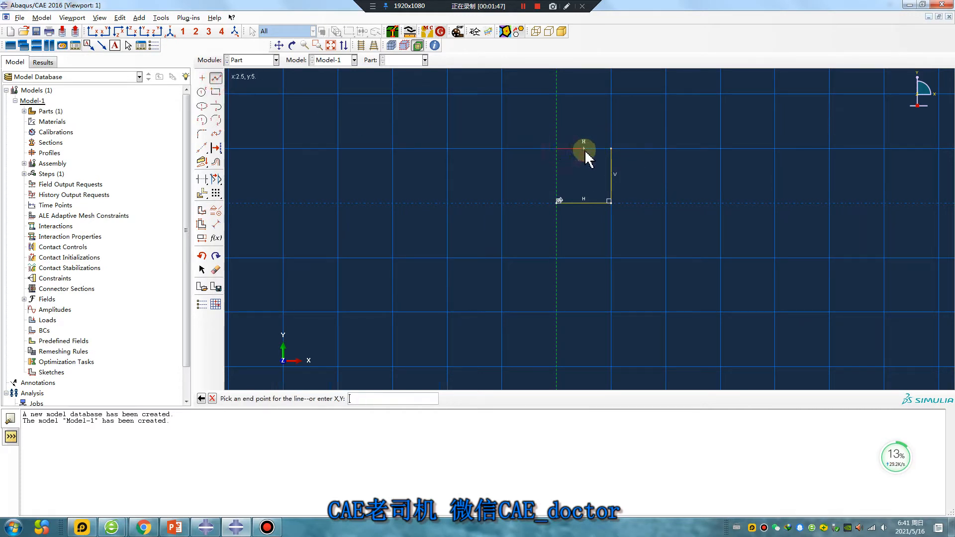
left_click(215, 225)
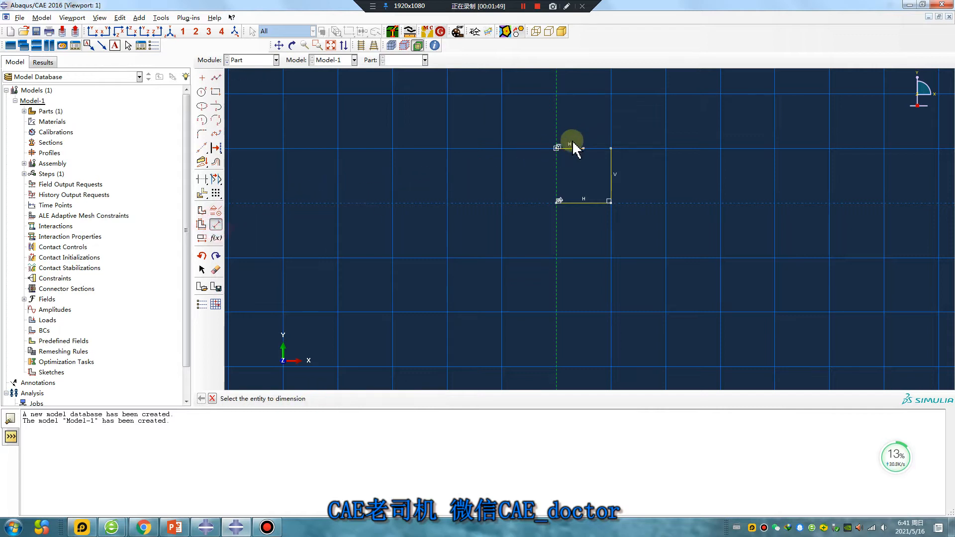
left_click(573, 149)
left_click(599, 123)
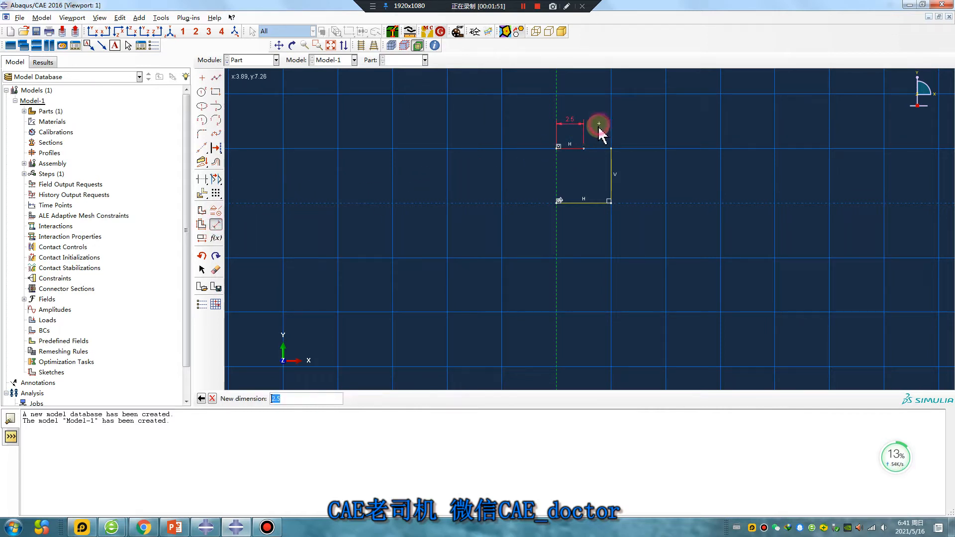
key("Return")
scroll(348, 342, "up", 5)
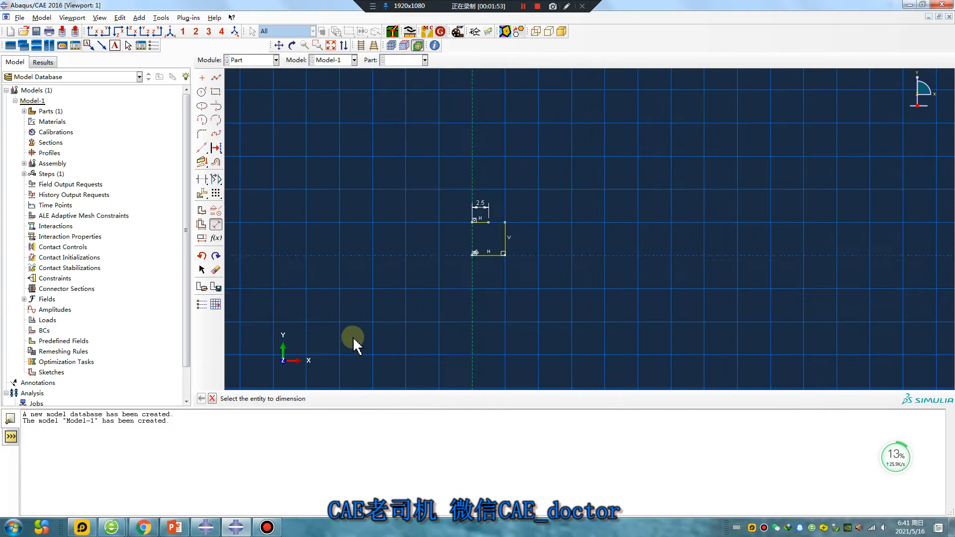
Draw a vertical shank line upward from the end of the 2.5 line and dimension its length as 40.
left_click(215, 78)
left_click(481, 230)
scroll(447, 335, "up", 1)
left_click(470, 87)
left_click(215, 224)
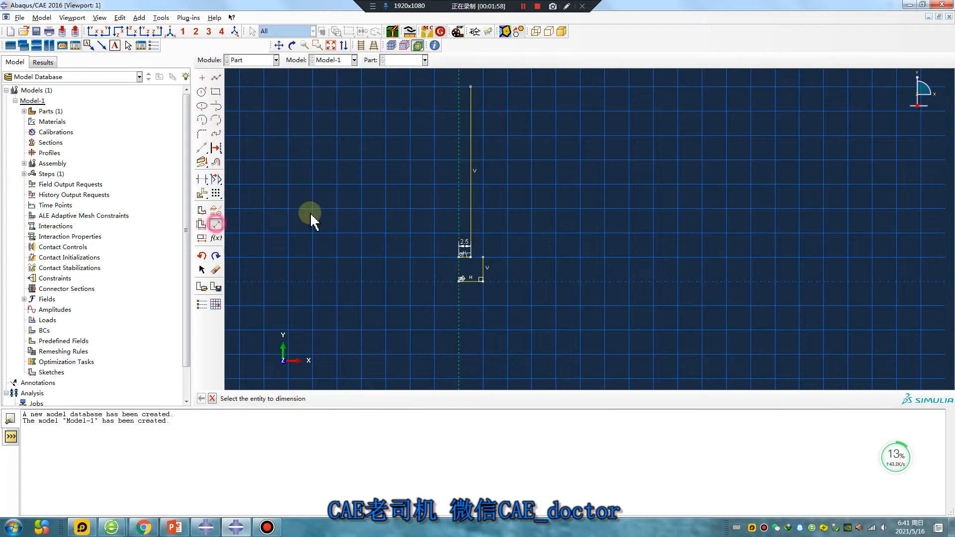
left_click(471, 184)
left_click(531, 194)
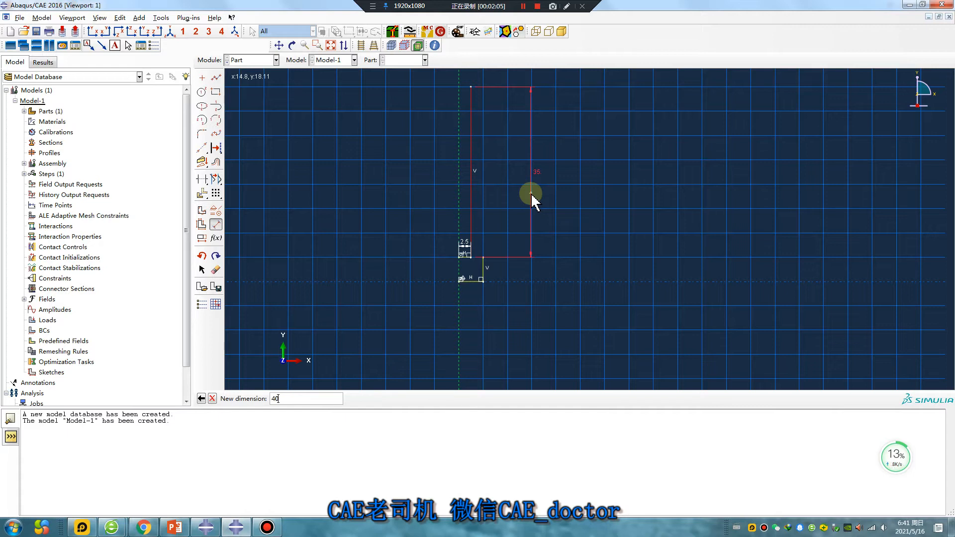
key("Return")
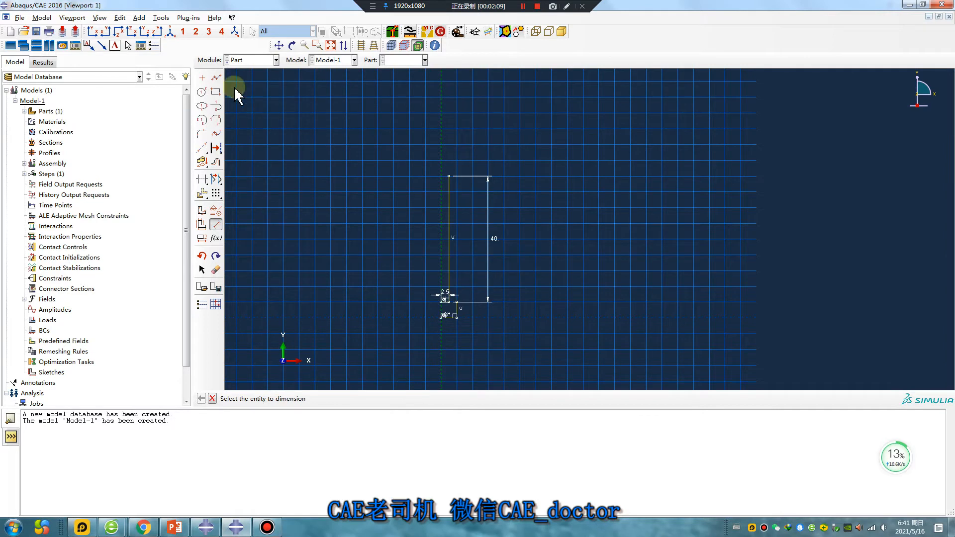
Draw the upper bolt head outline from the shank's top through (5, 47.5) to the axis, continuing down the axis and across to (5, 2.5).
left_click(216, 78)
left_click(452, 176)
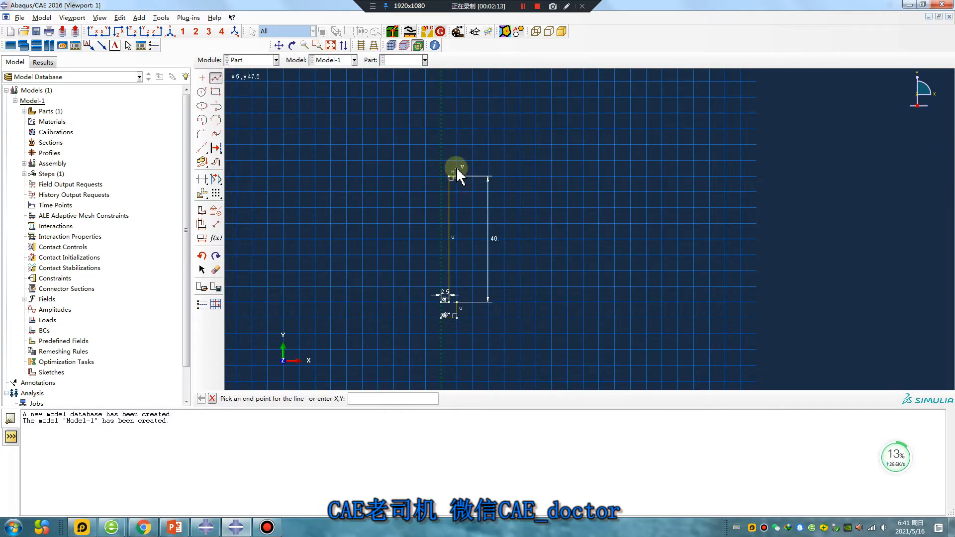
left_click(441, 168)
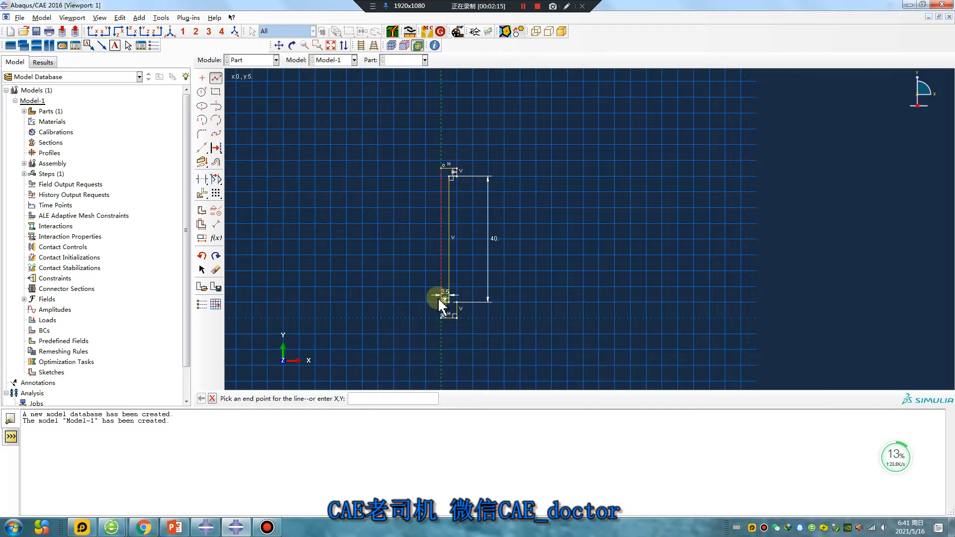
scroll(444, 317, "up", 4)
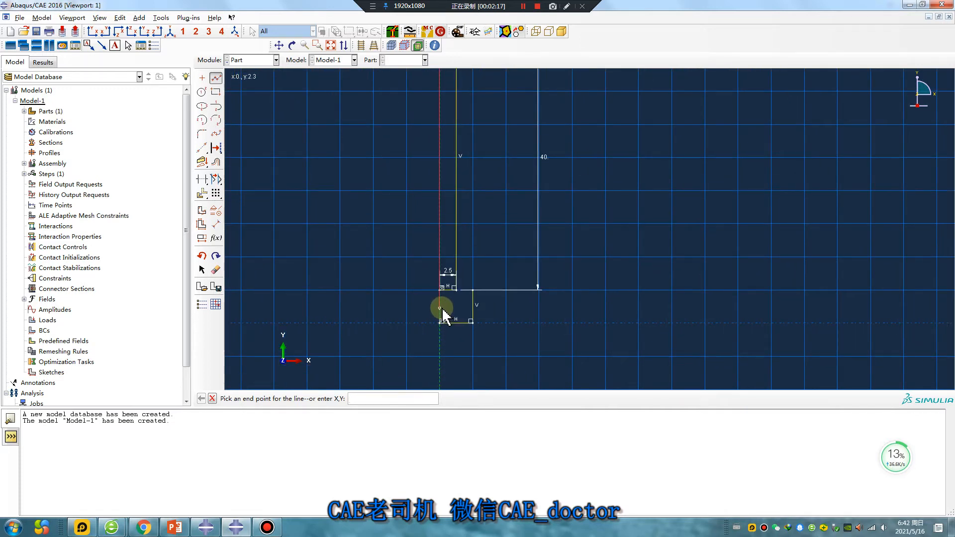
left_click(439, 307)
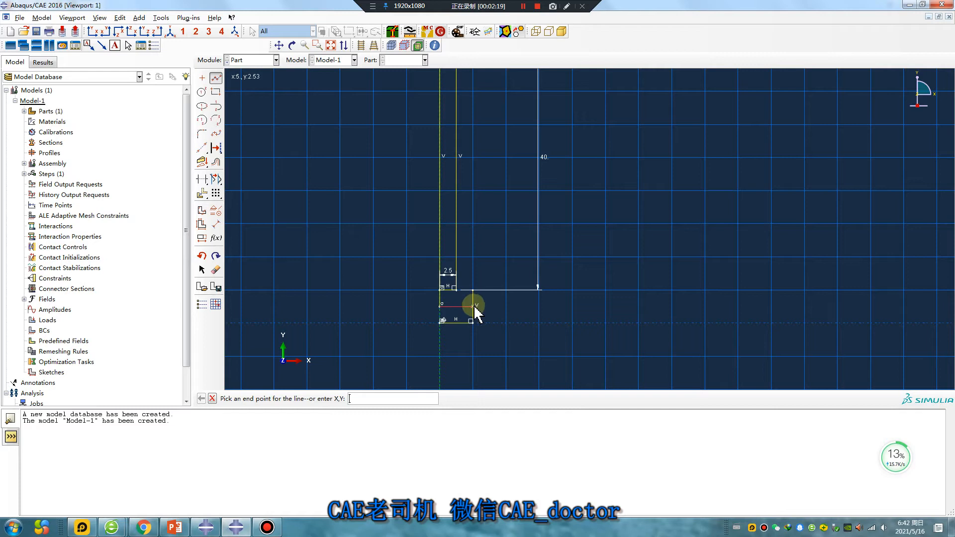
Trim the short horizontal line inside the shank's lower end and connect that end to the lower head's edge at (5, 5) with a horizontal line.
left_click(201, 179)
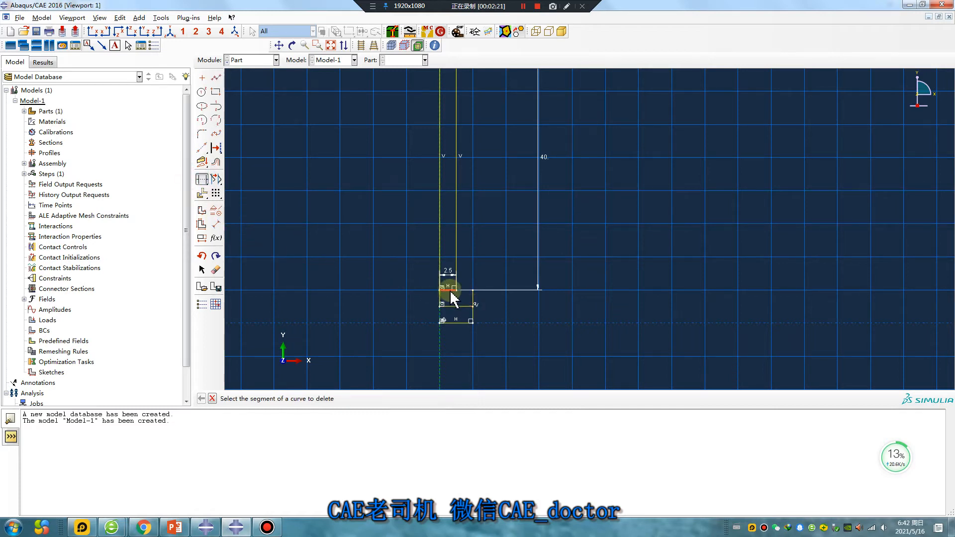
left_click(449, 289)
left_click(215, 77)
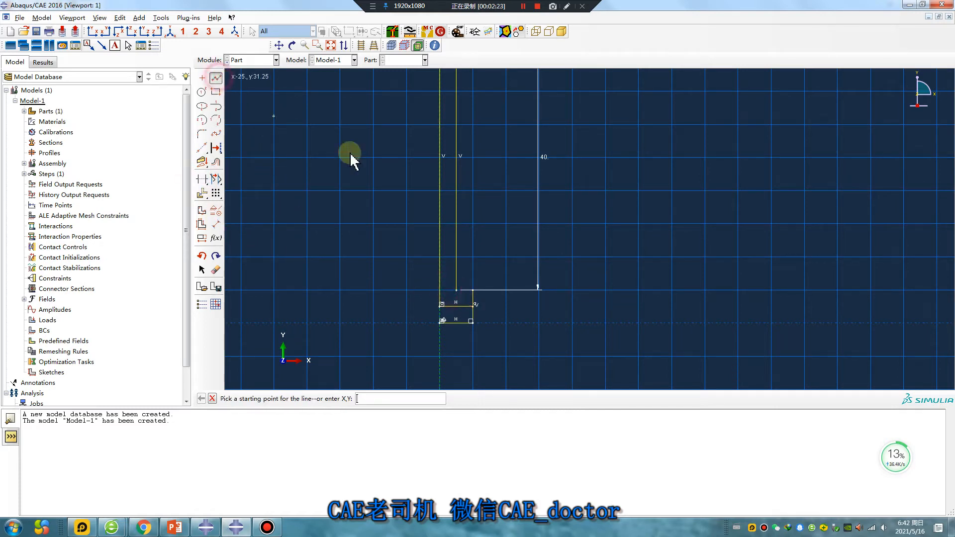
left_click(475, 290)
left_click(457, 290)
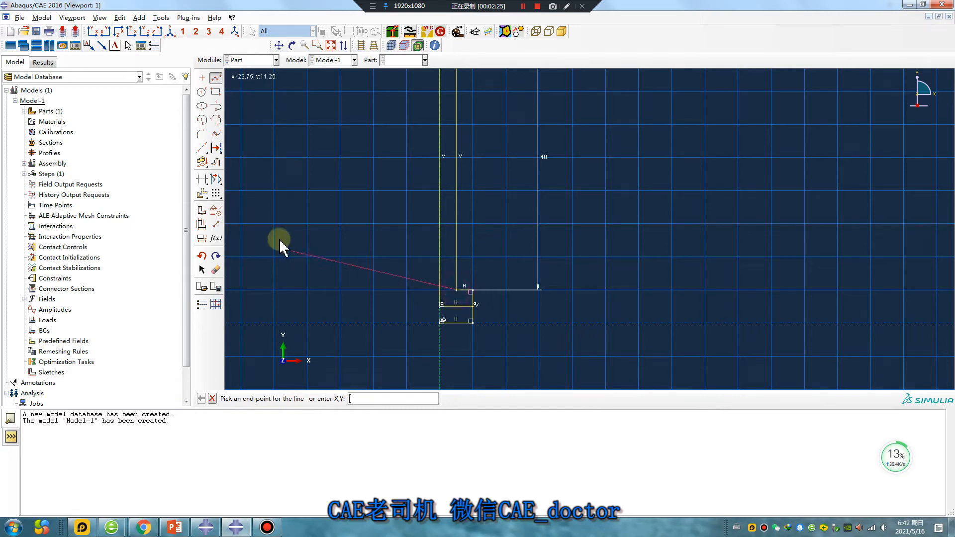
Trim the leftover bottom horizontal line and the vertical segment below the lower bolt head.
left_click(202, 179)
left_click(459, 323)
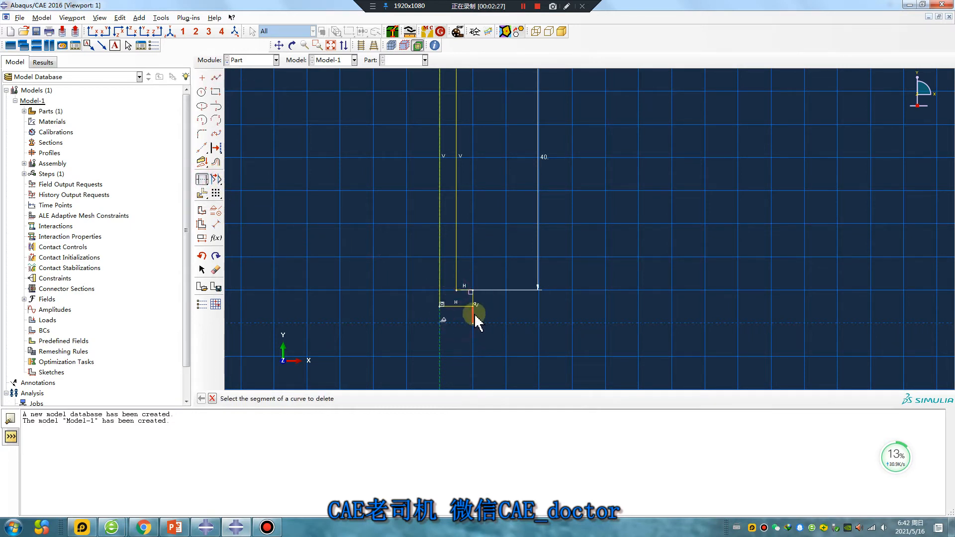
left_click(473, 313)
scroll(495, 350, "down", 3)
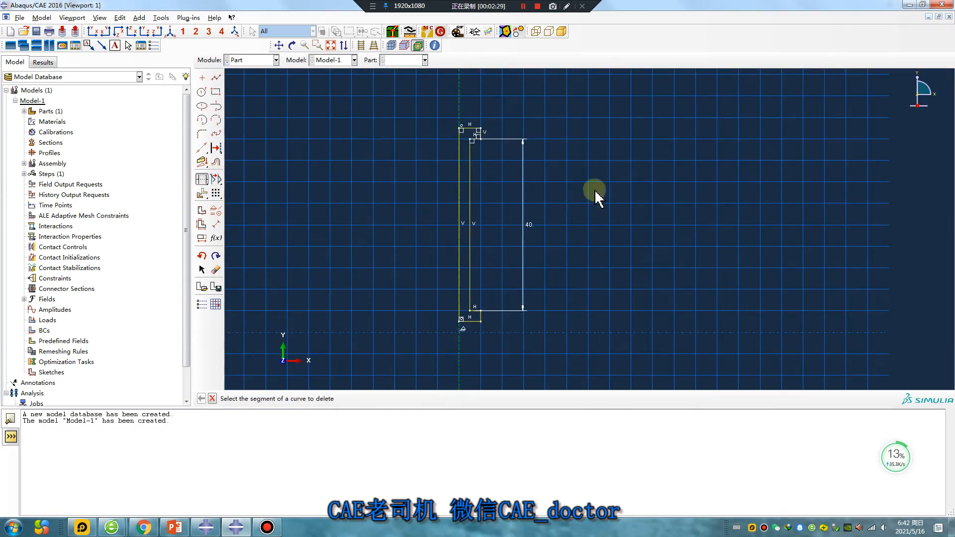
Finish the bolt section sketch and revolve it 360 degrees into a solid part.
middle_click(397, 248)
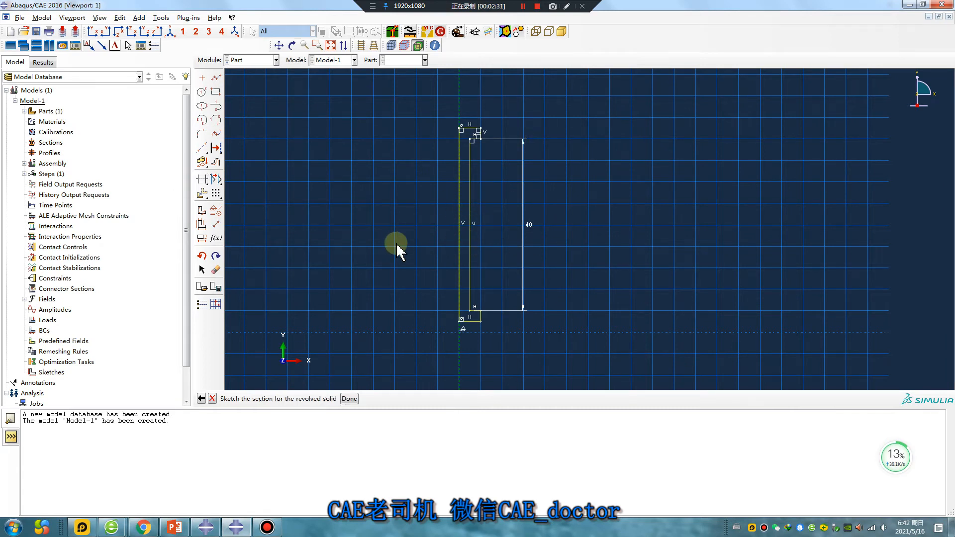
middle_click(397, 248)
type("360")
key("Return")
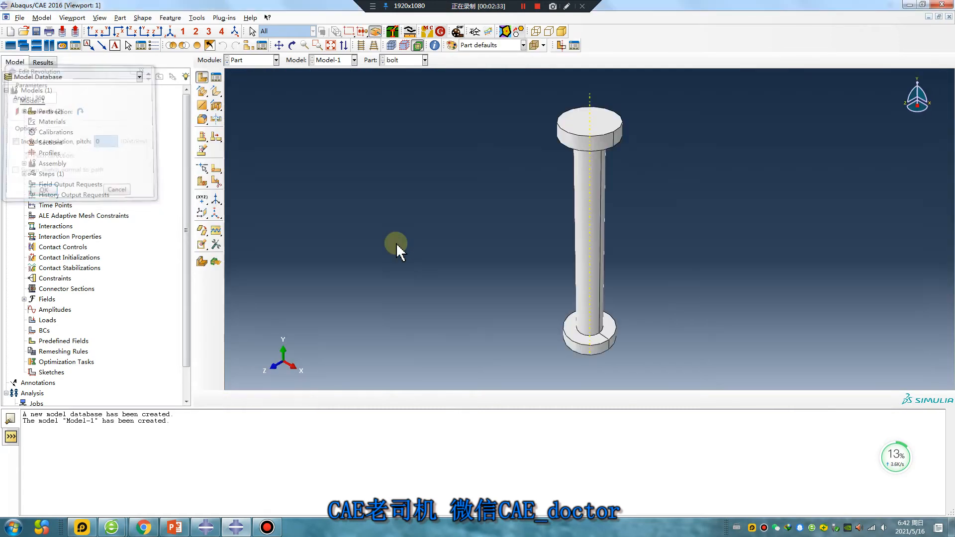
scroll(484, 284, "down", 1)
left_click_drag(598, 285, 515, 192, "ctrl+alt")
scroll(592, 212, "down", 1)
left_click_drag(590, 255, 646, 273, "ctrl+alt")
scroll(593, 143, "up", 1)
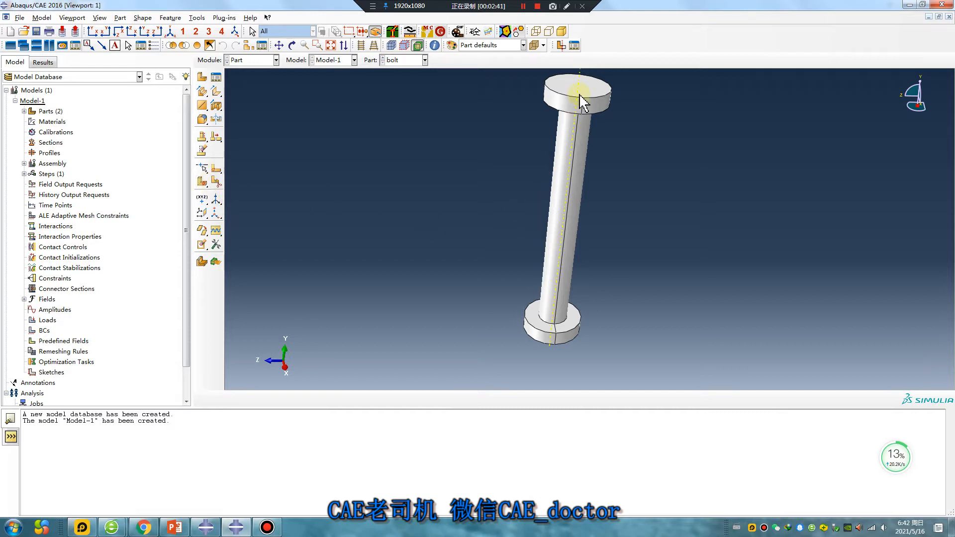
Check the unpartitioned bolt in the Mesh module and return to the Part module.
left_click(202, 182)
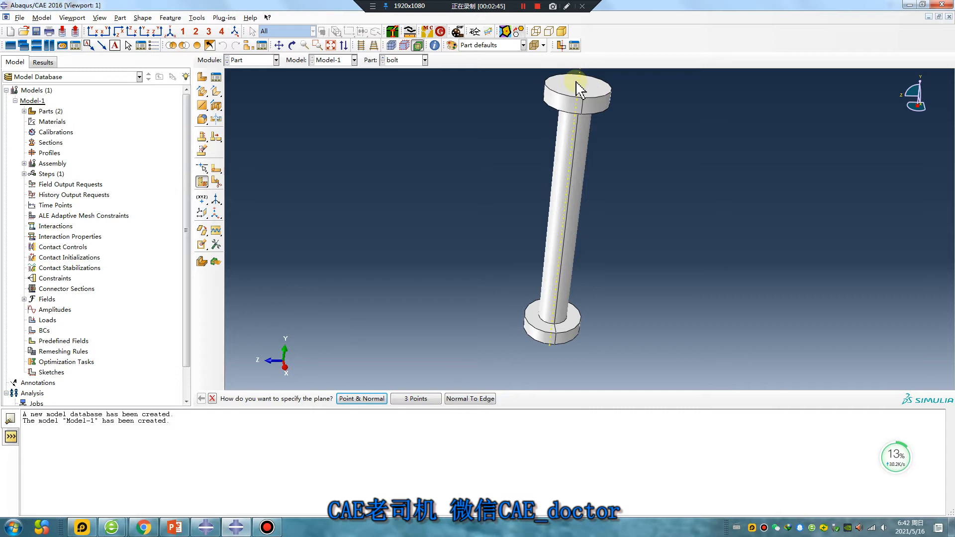
left_click_drag(607, 202, 597, 274, "ctrl+alt")
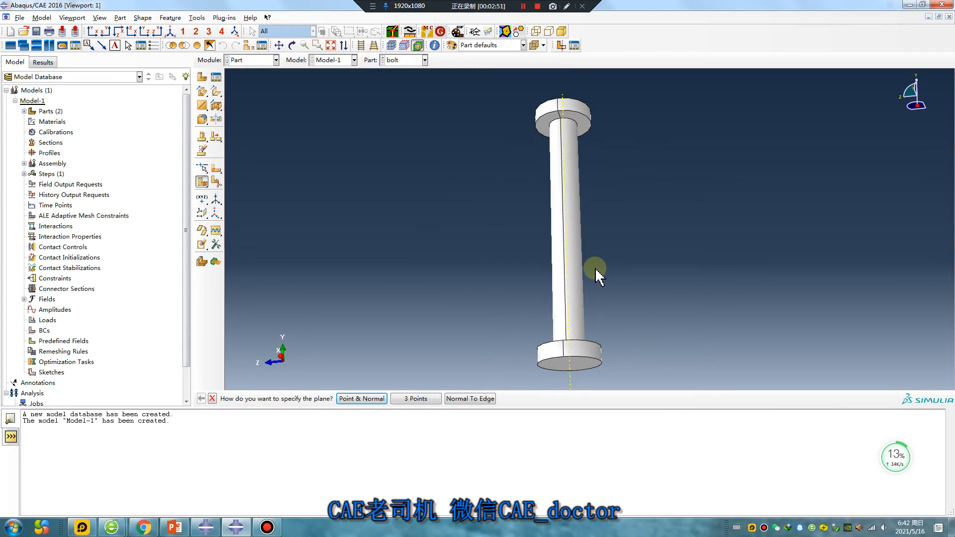
left_click(251, 60)
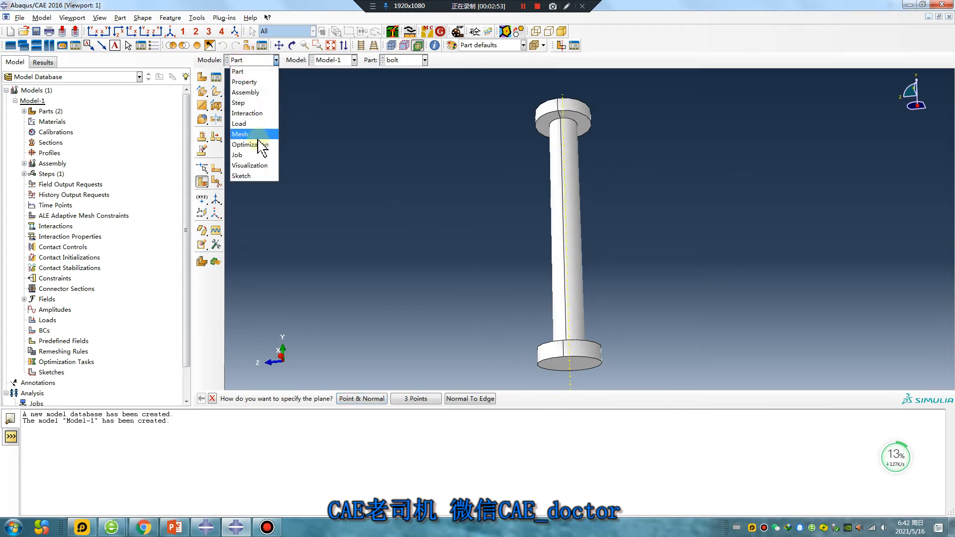
left_click(246, 131)
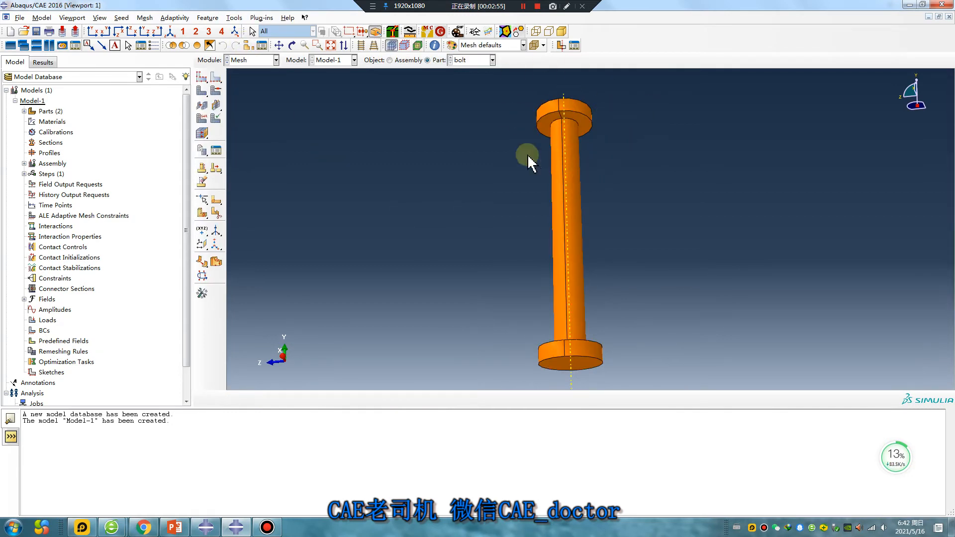
left_click_drag(572, 171, 566, 149, "ctrl+alt")
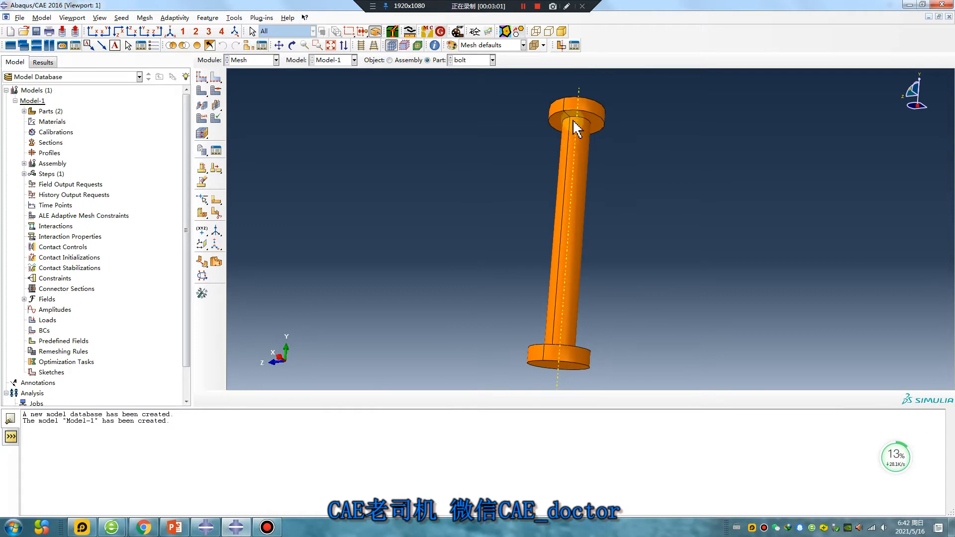
left_click(259, 64)
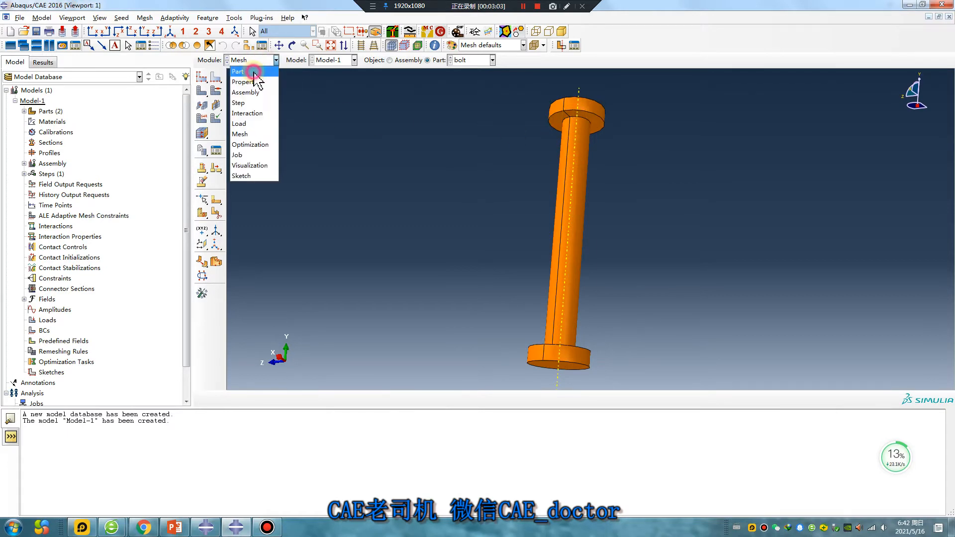
left_click(246, 72)
left_click_drag(568, 237, 616, 276, "ctrl+alt")
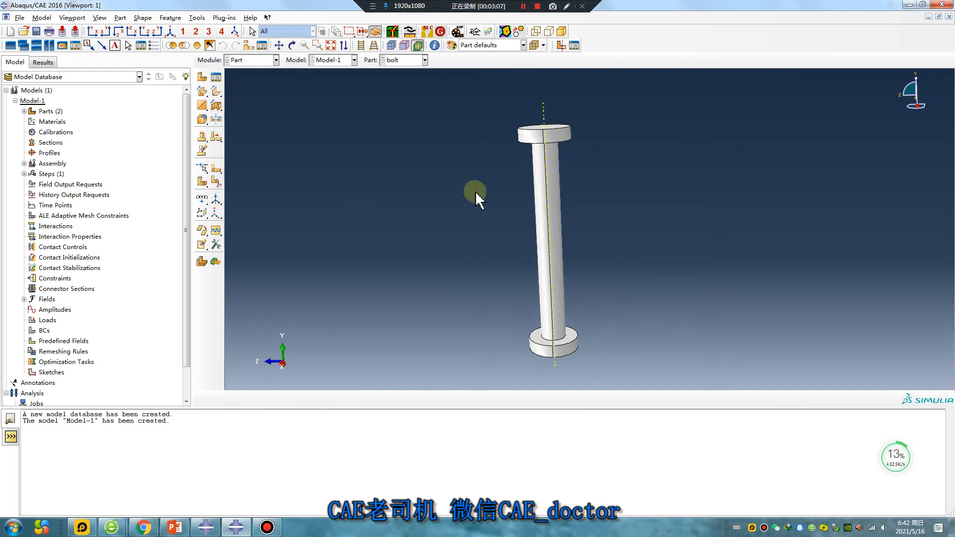
Create two datum planes through the bolt's axis, based on the XY and YZ principal planes.
left_click(202, 213)
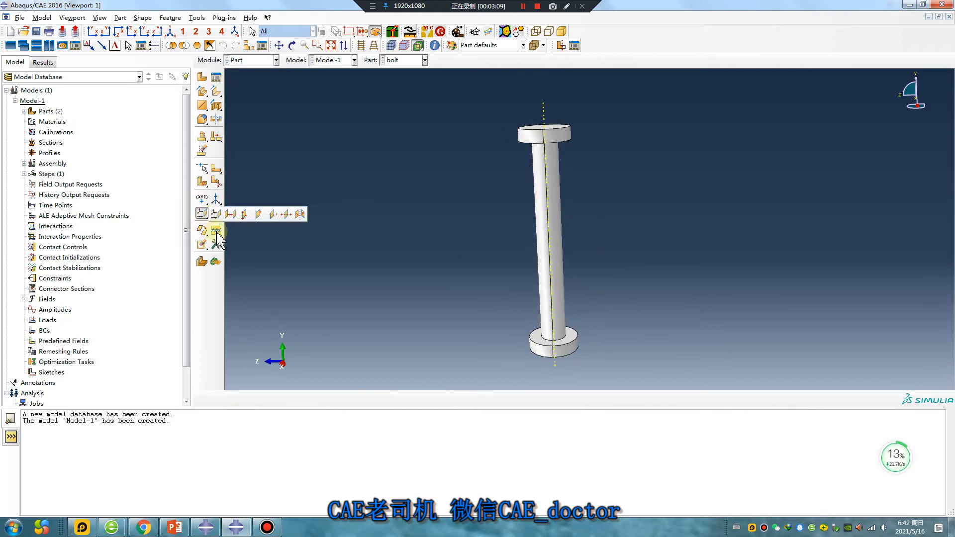
left_click(202, 214)
left_click_drag(564, 208, 567, 229, "ctrl+alt")
left_click(340, 398)
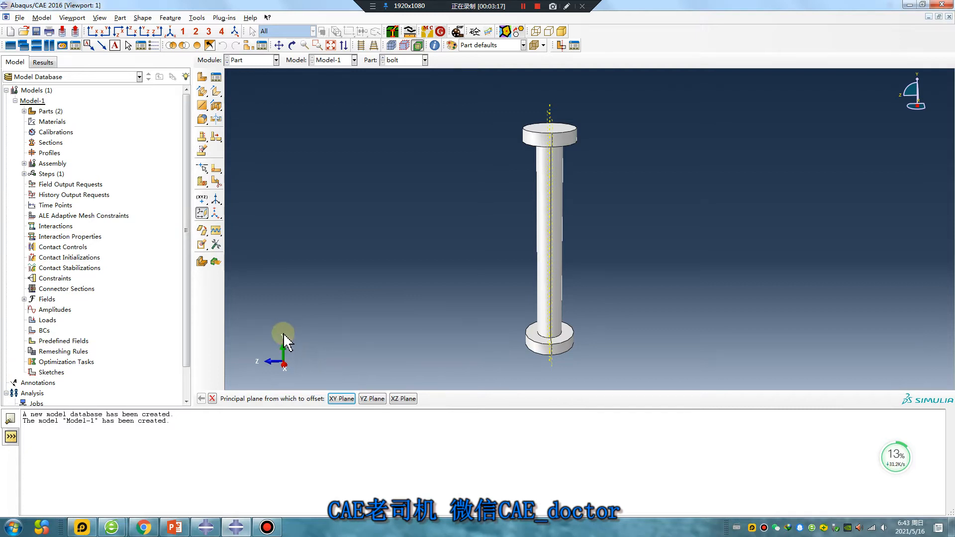
left_click(372, 399)
key("Return")
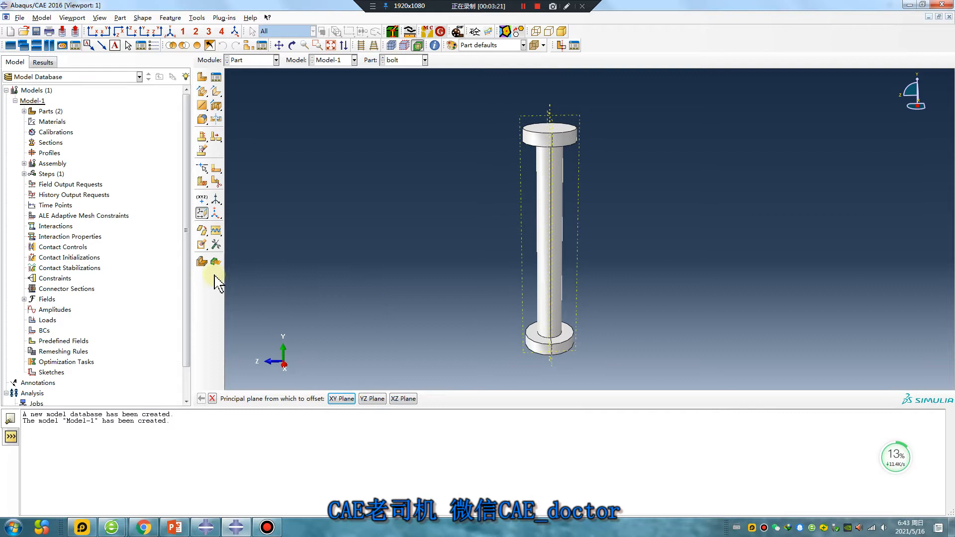
Partition the bolt lengthwise into quarter cells using the two datum planes.
left_click_drag(205, 185, 240, 190)
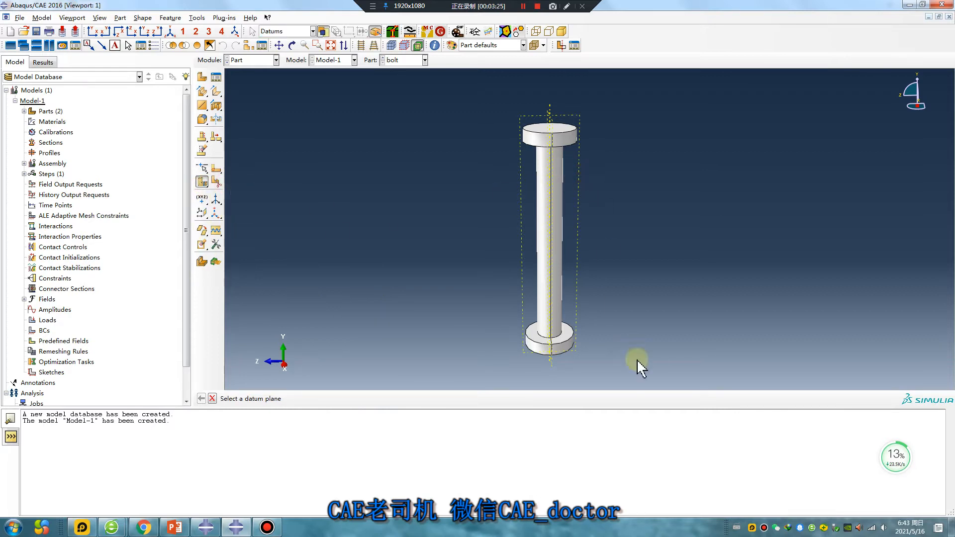
left_click(531, 121)
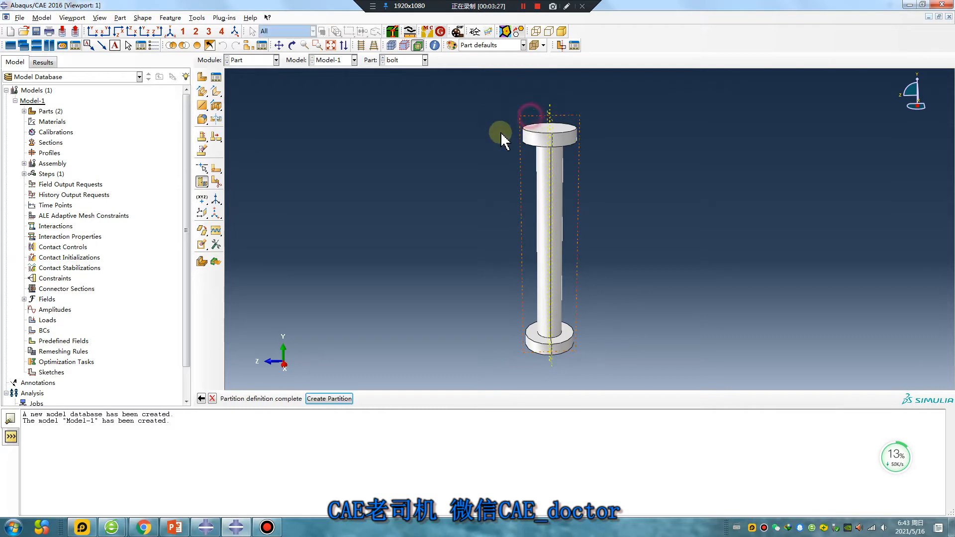
left_click(569, 310)
middle_click(412, 219)
left_click_drag(637, 217, 542, 144, "ctrl+alt")
left_click(531, 121)
middle_click(346, 247)
left_click_drag(506, 243, 562, 152, "ctrl+alt")
left_click_drag(528, 227, 591, 198, "ctrl+alt")
scroll(594, 166, "down", 4)
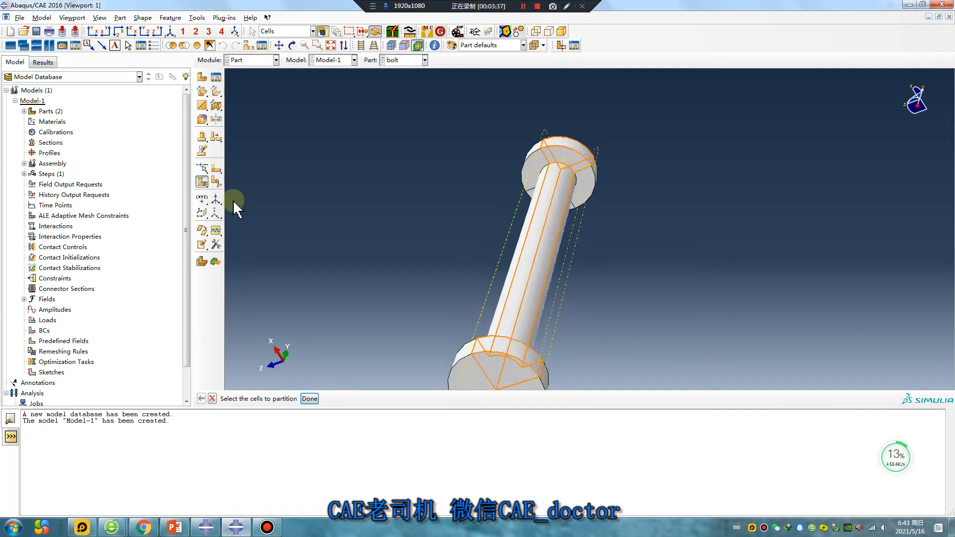
Partition all bolt cells by extending the underside face of the upper head, separating that head from the shank.
left_click(204, 183)
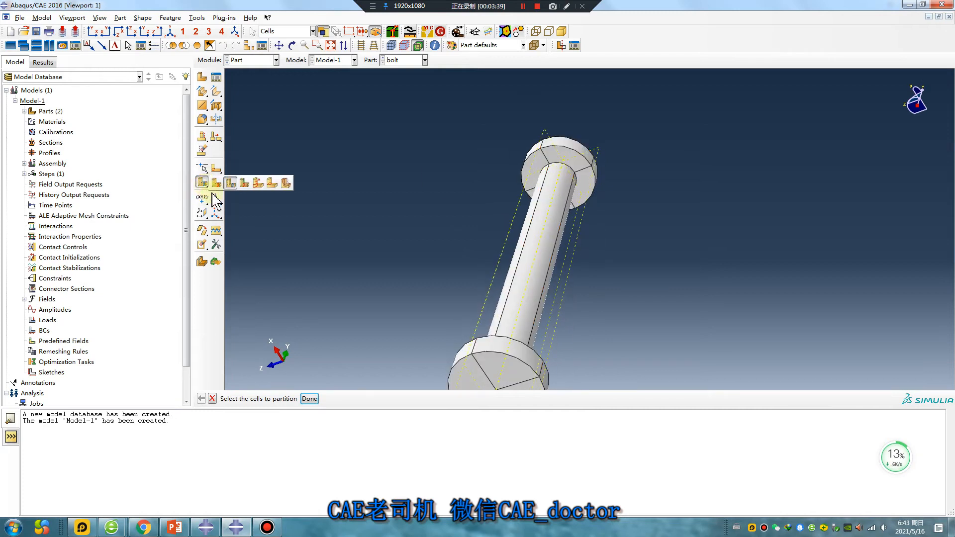
left_click(242, 182)
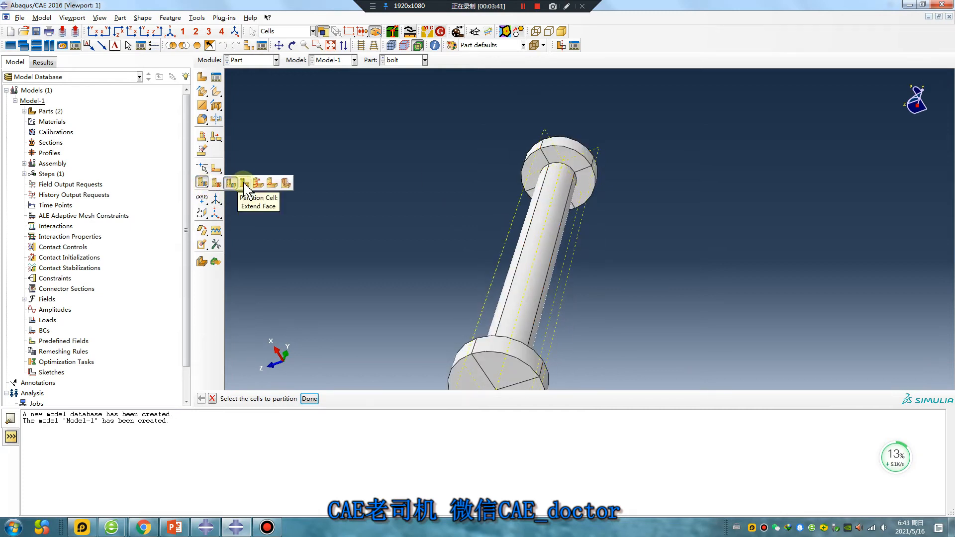
left_click(244, 183)
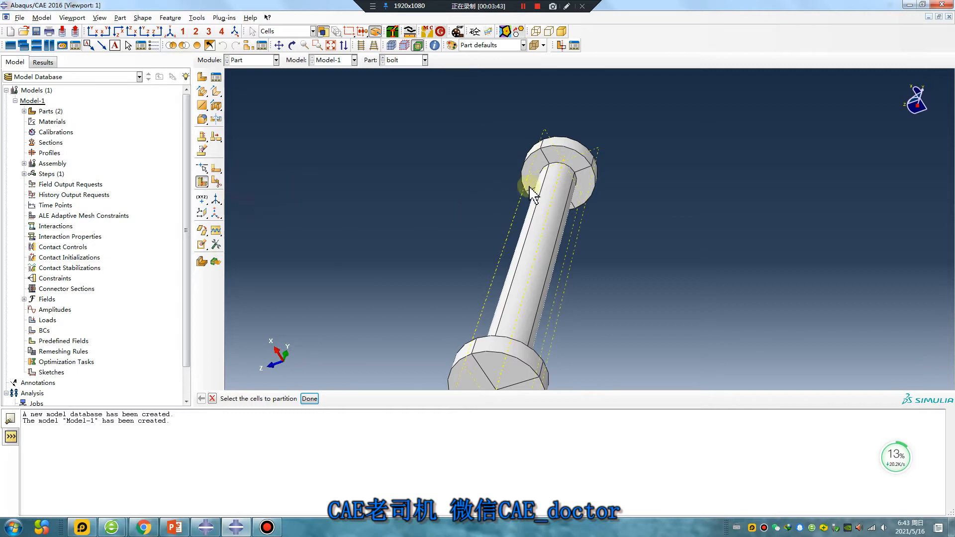
scroll(607, 246, "down", 1)
left_click_drag(702, 338, 500, 122)
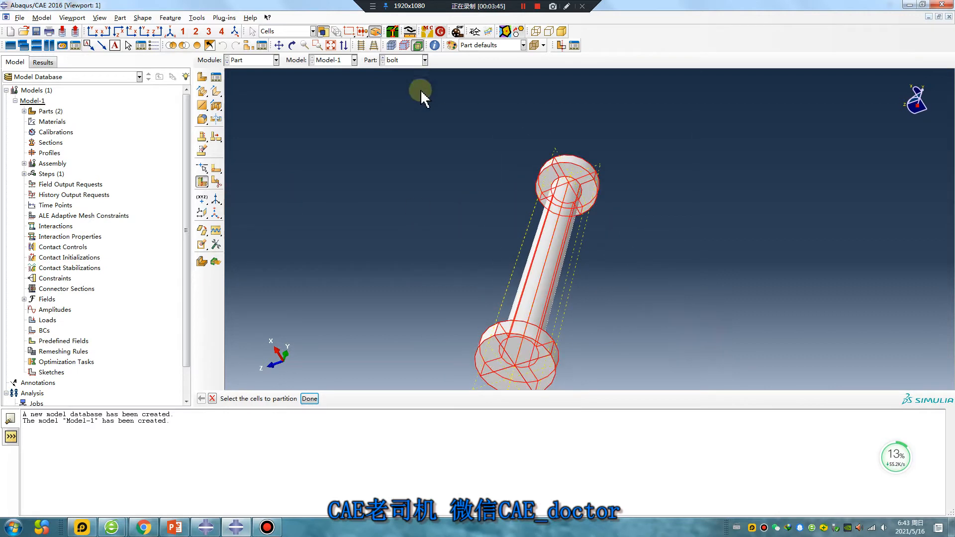
left_click(311, 398)
scroll(554, 185, "up", 2)
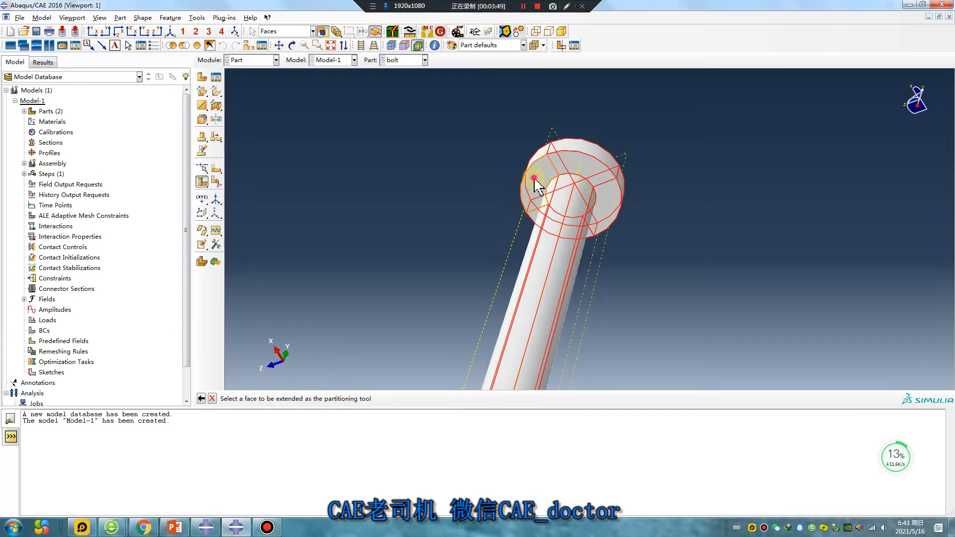
left_click(536, 187)
left_click(331, 399)
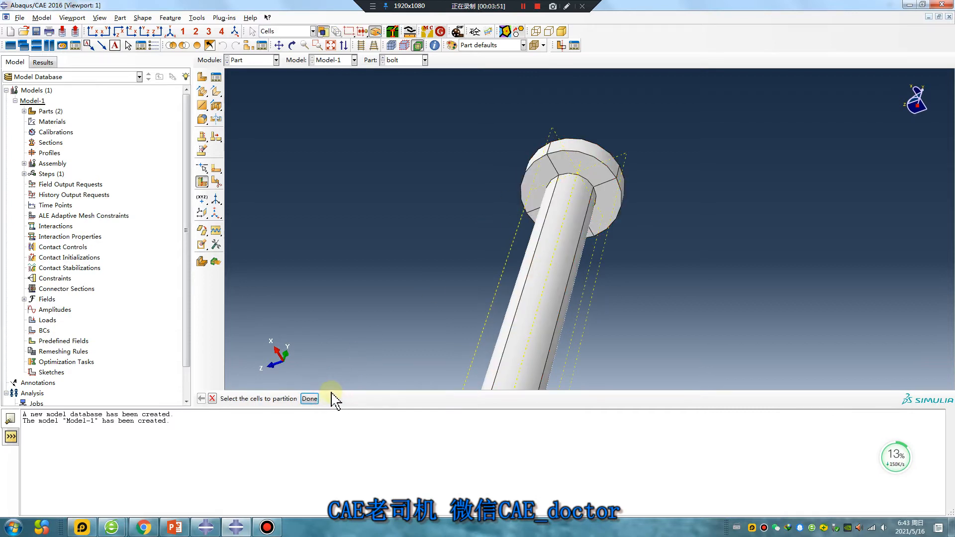
Partition the shank and lower head cells by extending the lower head's inner face next to the shank.
left_click_drag(511, 207, 490, 219, "ctrl+alt")
scroll(488, 214, "down", 3)
left_click_drag(543, 252, 432, 197, "ctrl+alt")
left_click(309, 399)
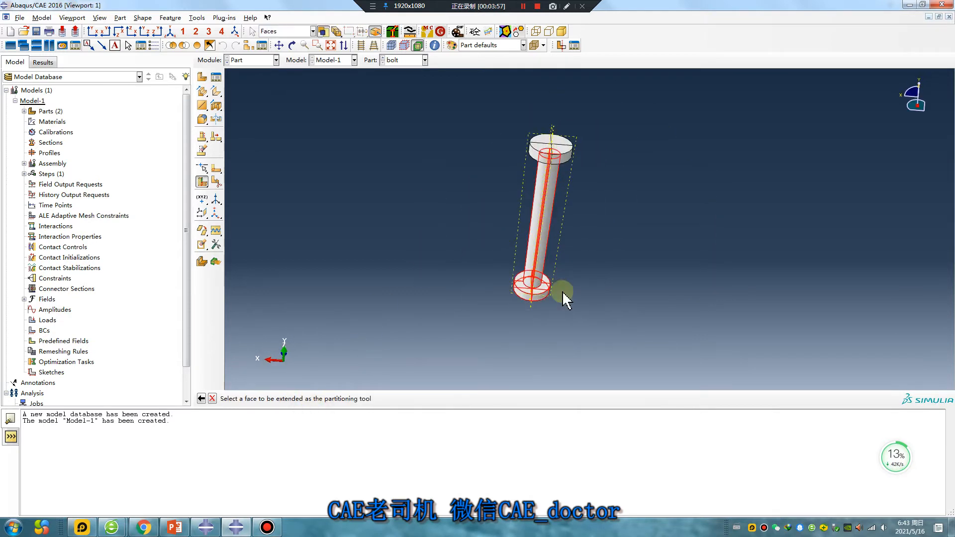
scroll(526, 283, "up", 3)
left_click(514, 299)
left_click(325, 398)
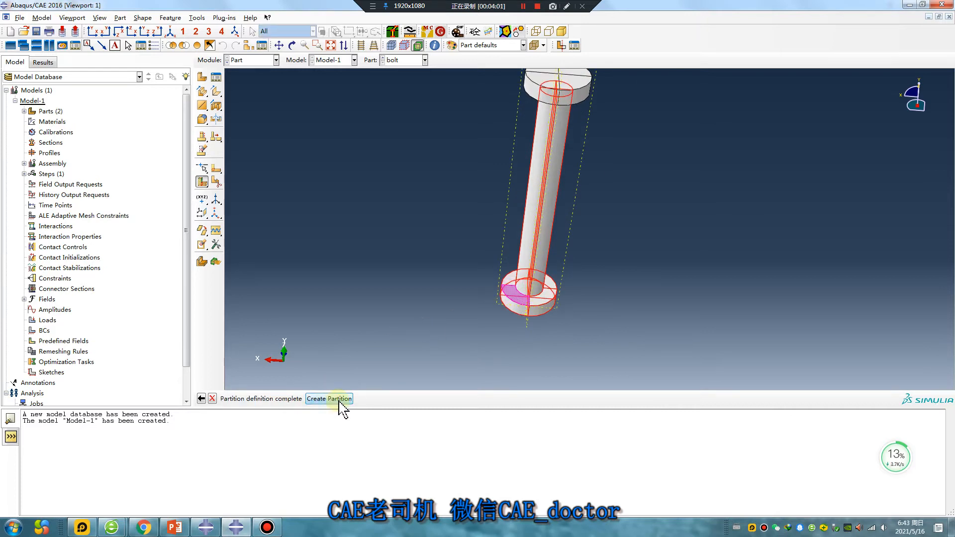
left_click(340, 399)
Start a sketched face partition on the four quarter faces of the upper head's end, using its circular edge for orientation.
left_click_drag(548, 307, 412, 326, "ctrl+alt")
mouse_move(580, 131)
left_mouse_down("ctrl+alt")
mouse_move(539, 207)
mouse_move(539, 275)
mouse_move(522, 291)
mouse_move(552, 303)
mouse_move(543, 291)
left_mouse_up("ctrl+alt")
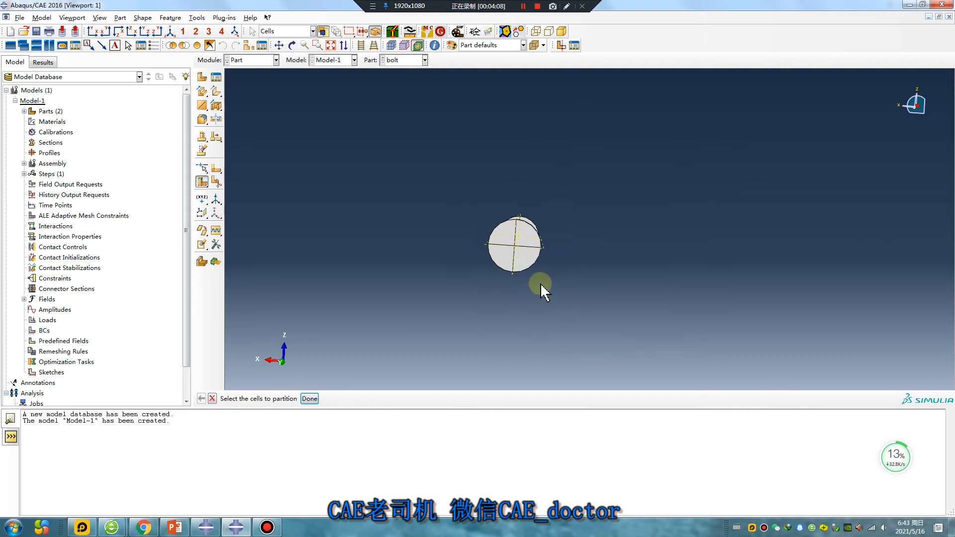
left_click(218, 171)
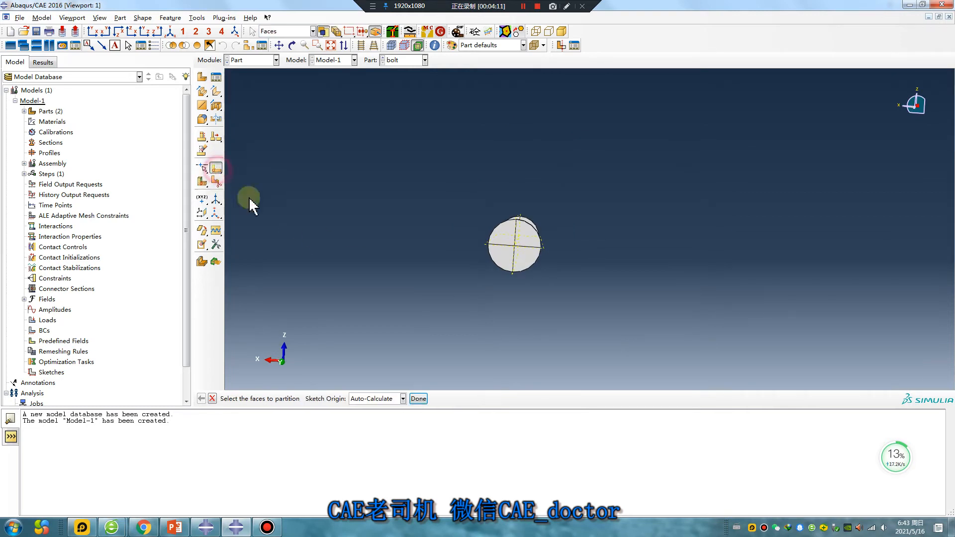
left_click(504, 236)
left_click(528, 244, "shift")
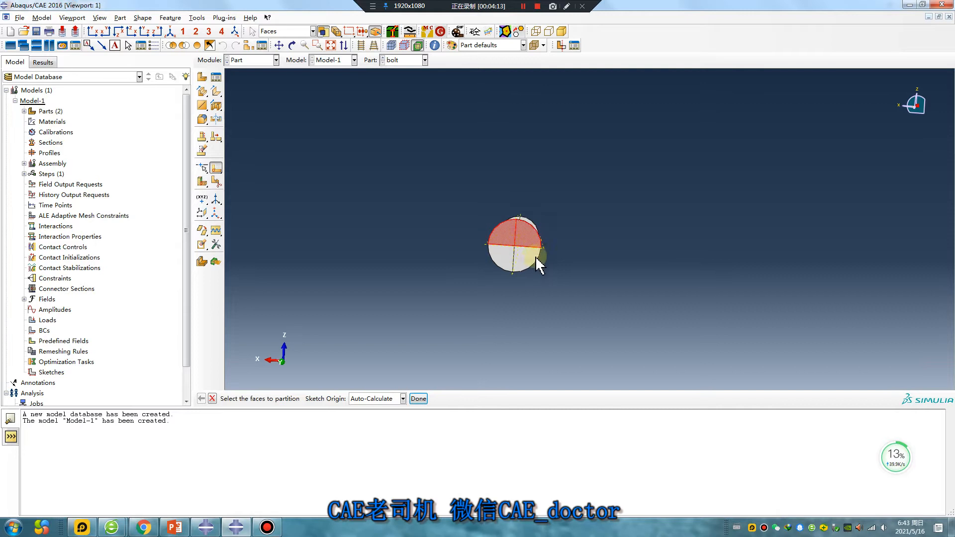
left_click(528, 257, "shift")
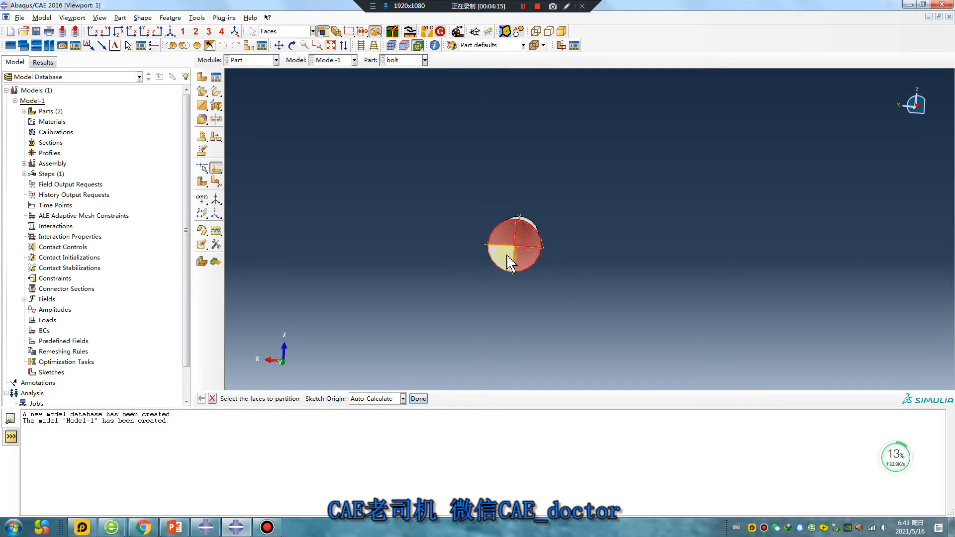
left_click(508, 259, "shift")
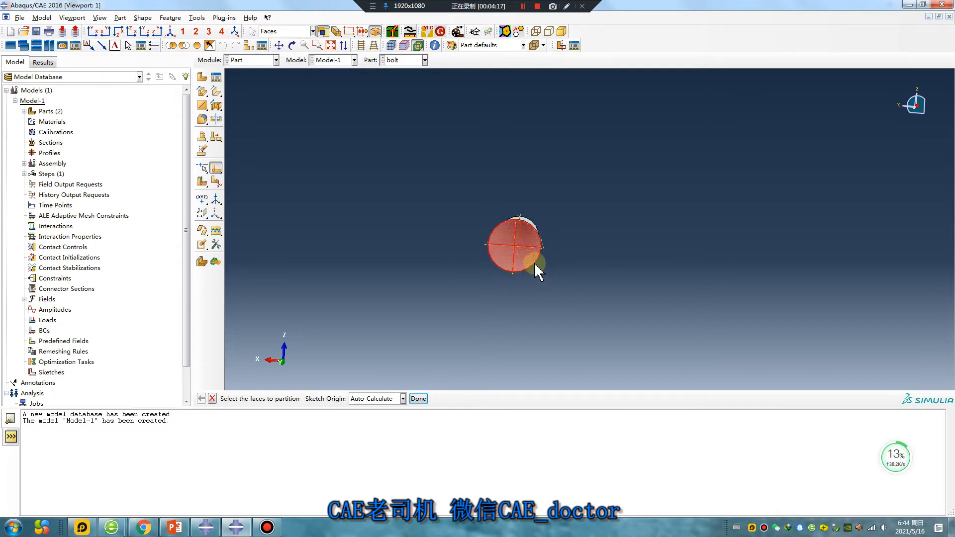
left_click(419, 399)
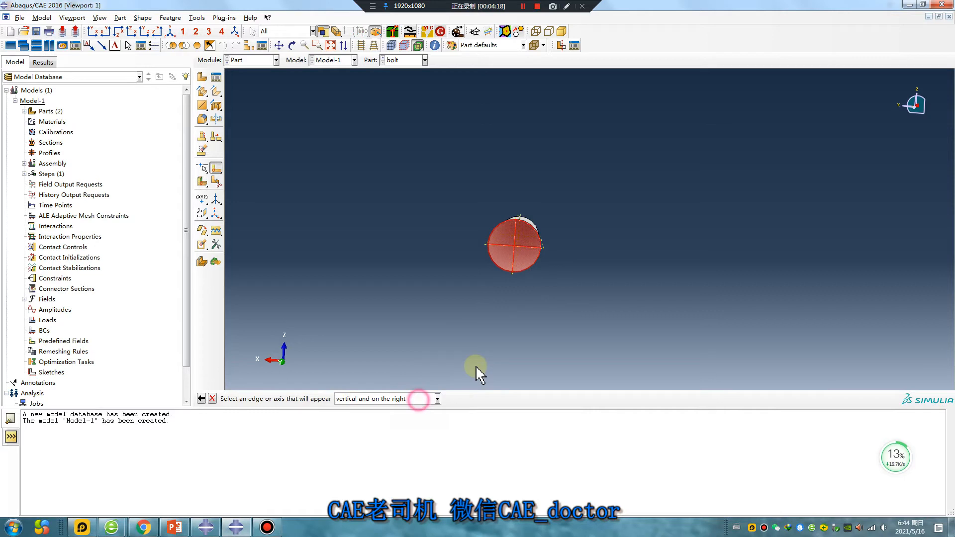
left_click(532, 267)
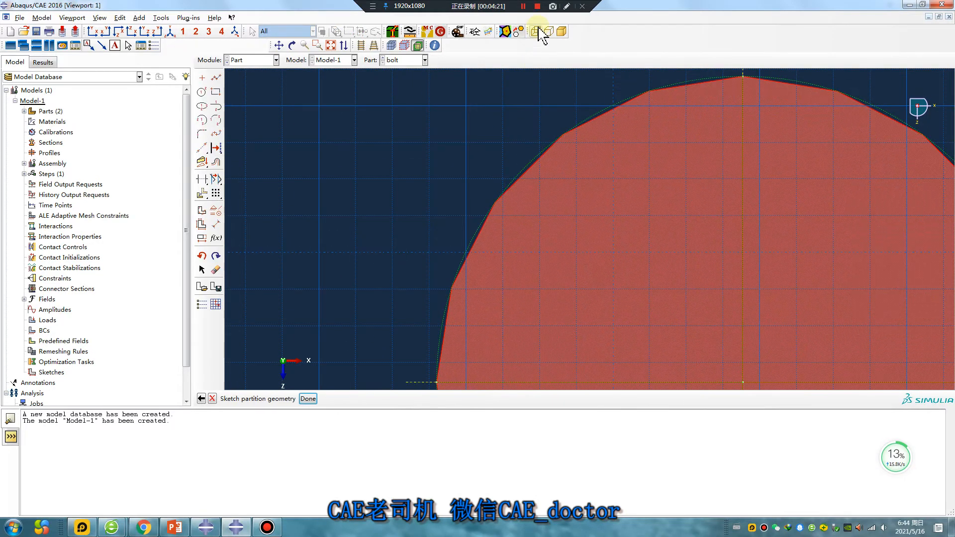
In wireframe display, sketch a circle around the head's center along the shank outline and dimension its radius as 2.5.
left_click(540, 31)
left_click(201, 92)
left_click(533, 261)
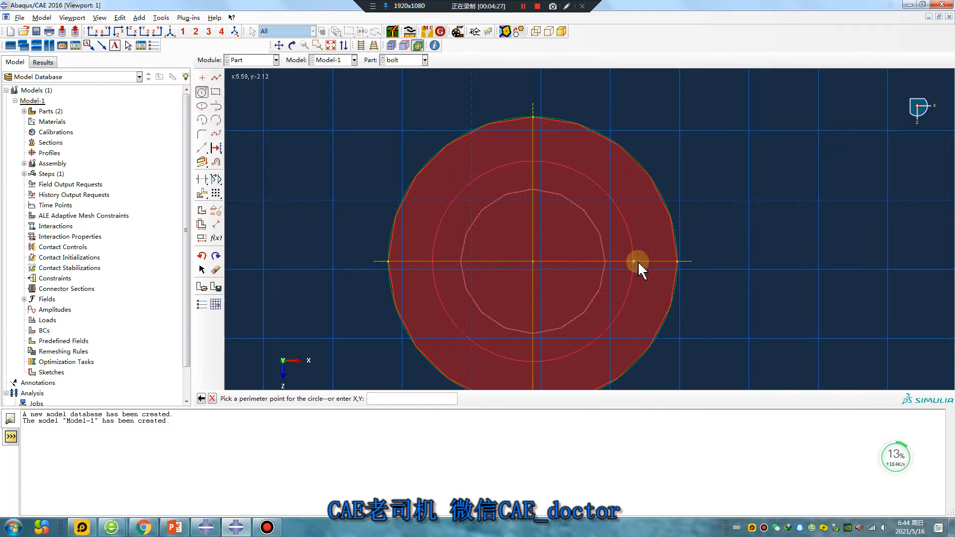
left_click(605, 262)
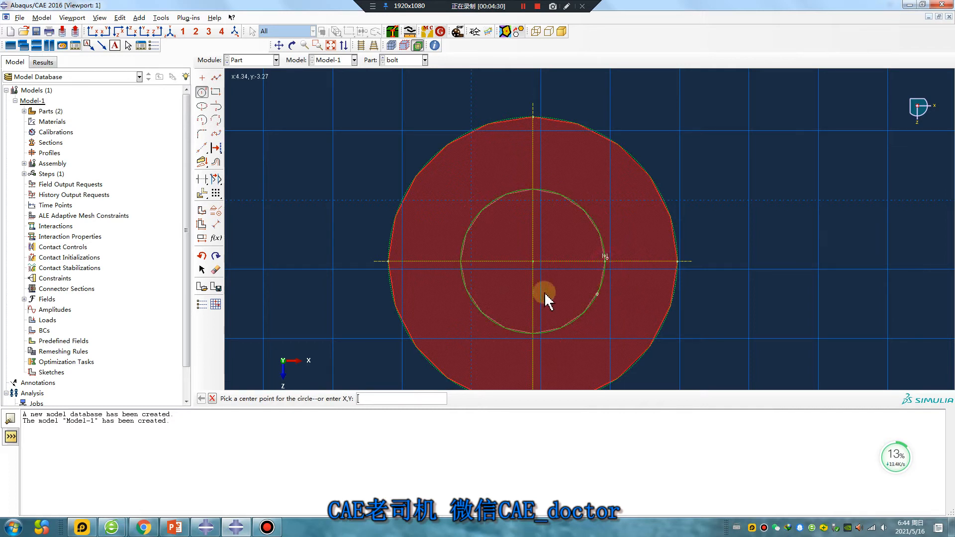
left_click(216, 226)
left_click(587, 214)
left_click(621, 206)
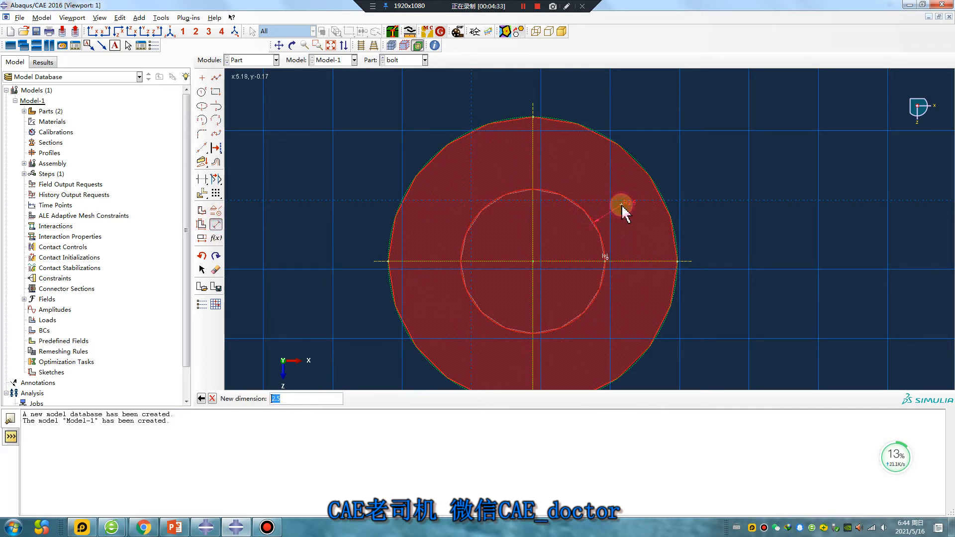
key("Return")
key("Escape")
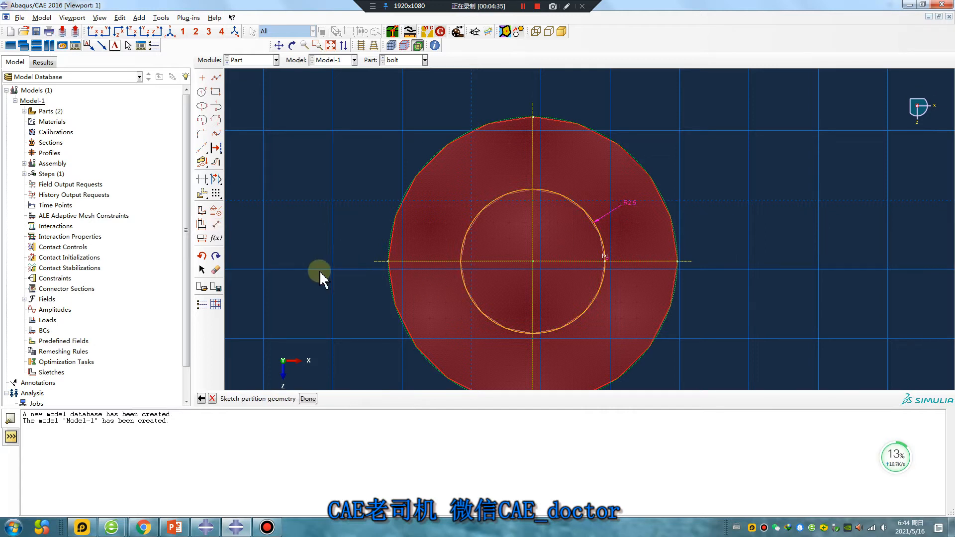
Finish the circle sketch to partition the upper head's end faces, and return the bolt to shaded display.
left_click(488, 280)
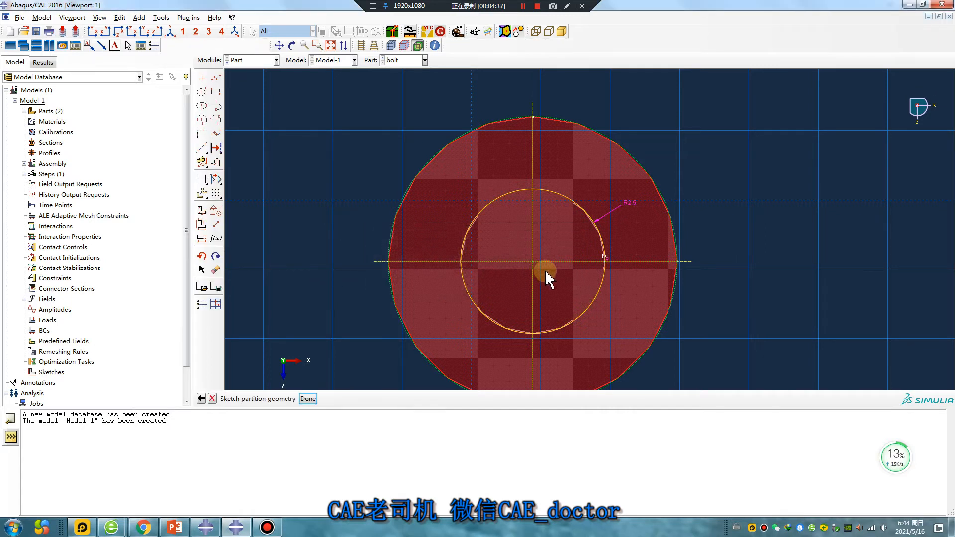
key("Escape")
left_click(518, 282)
scroll(614, 261, "down", 1)
scroll(613, 261, "down", 2)
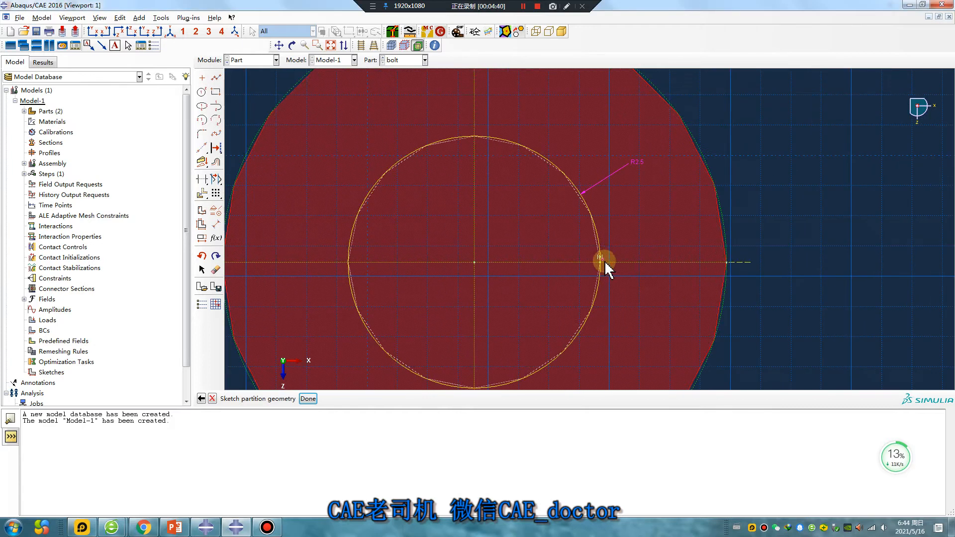
left_click(202, 179)
left_click(215, 226)
middle_click(624, 215)
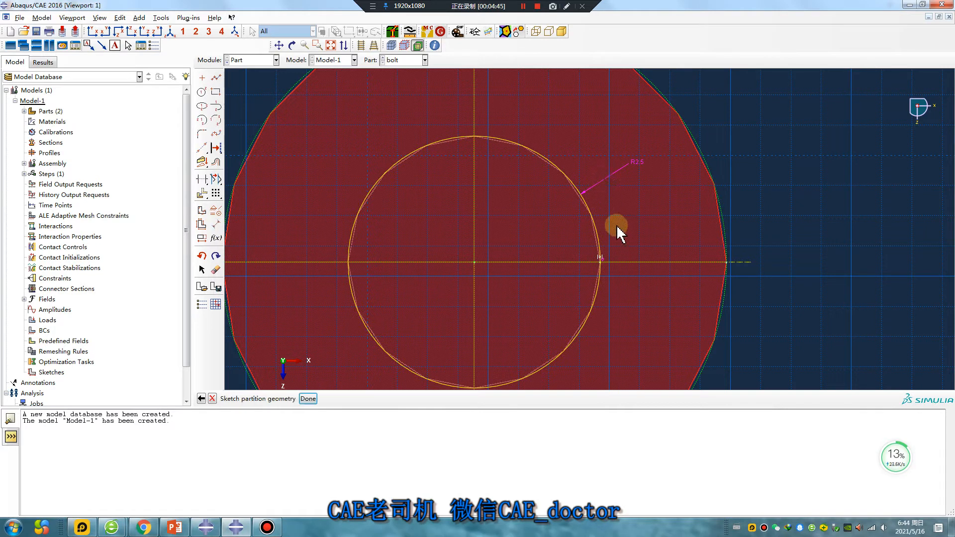
middle_click(616, 227)
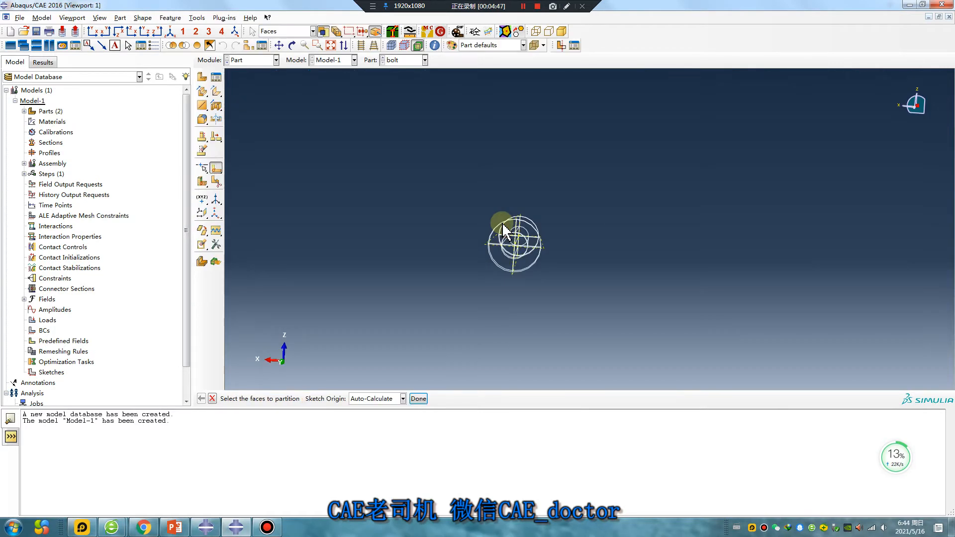
left_click(561, 31)
scroll(570, 201, "down", 2)
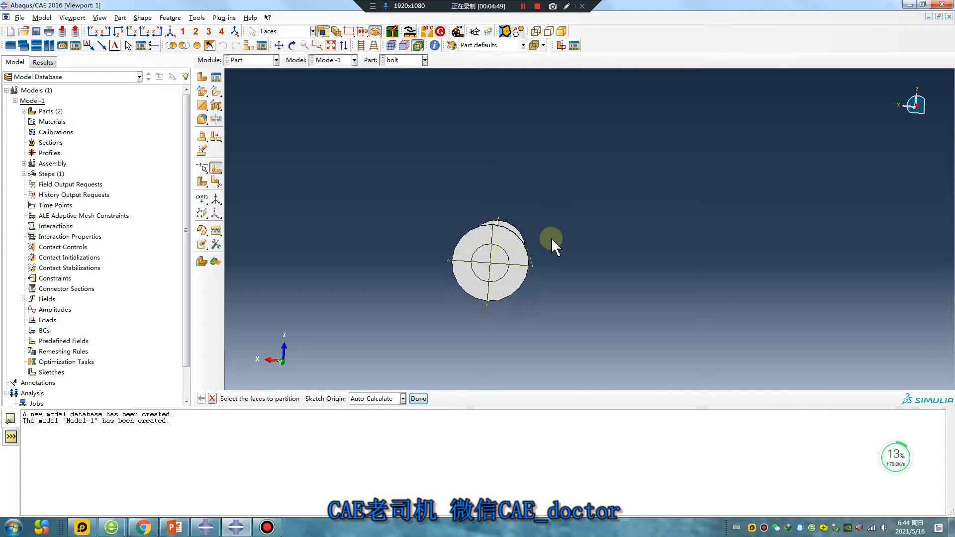
Start an extrude/sweep-edges cell partition on all bolt cells, selecting the four arcs of the circle on the head's end face.
left_click_drag(558, 253, 426, 264, "ctrl+alt")
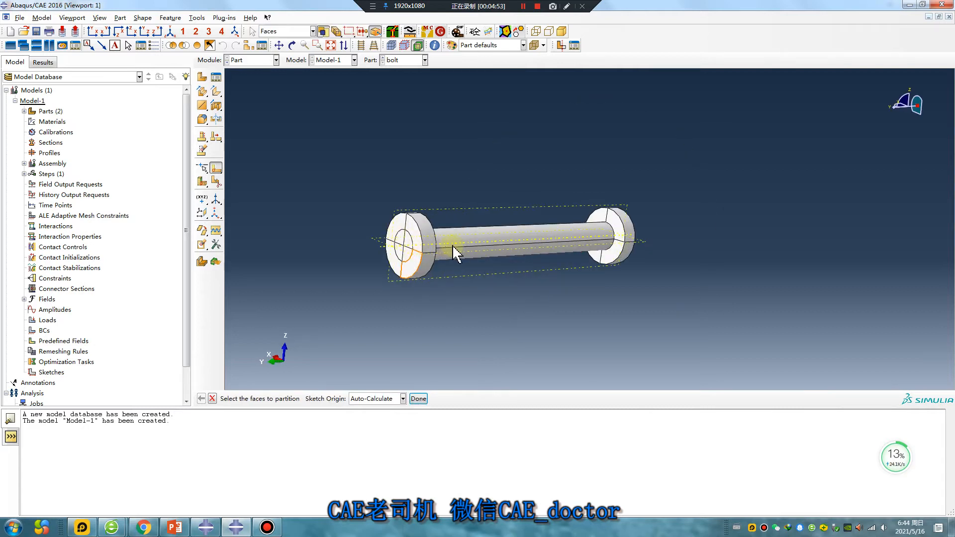
left_click_drag(718, 230, 439, 251, "ctrl+alt")
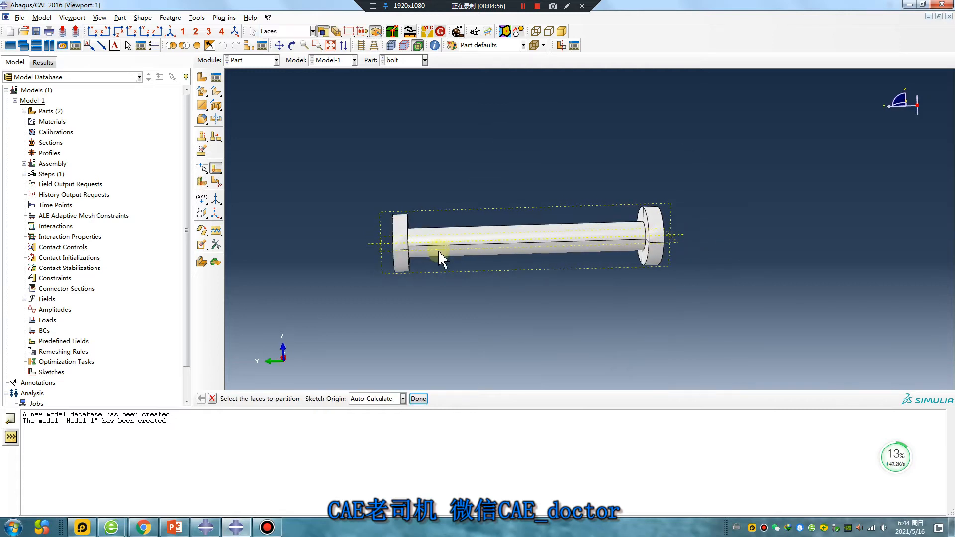
left_click(630, 235)
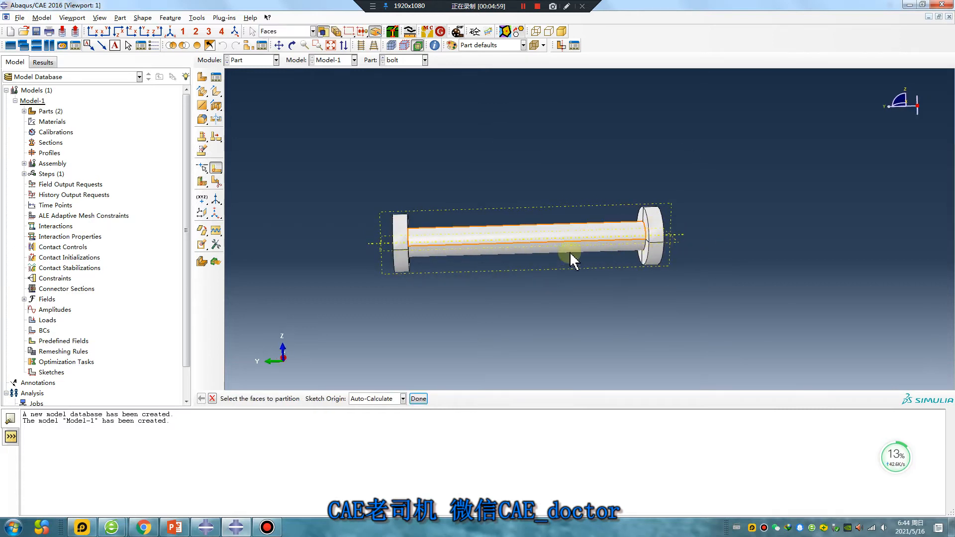
left_click_drag(464, 234, 493, 230, "ctrl+alt")
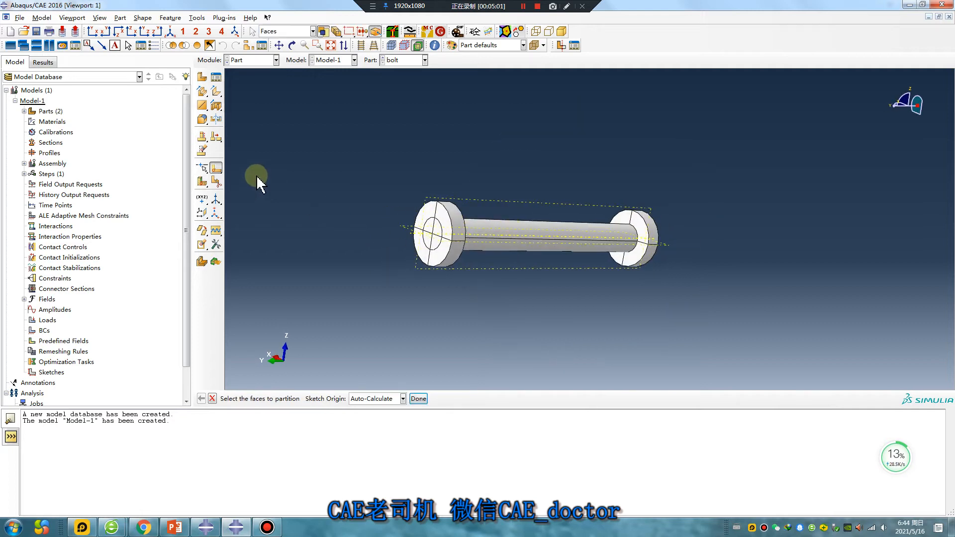
left_click(205, 183)
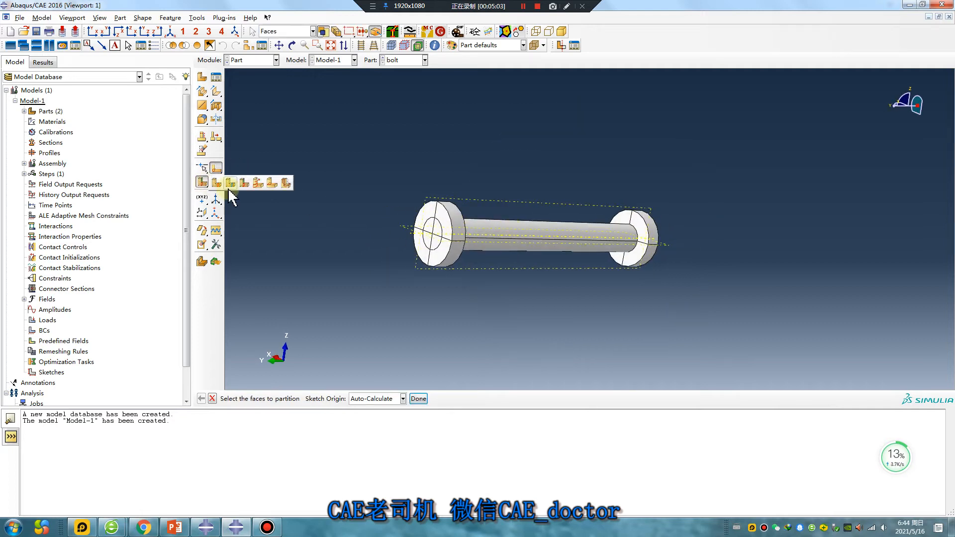
left_click(258, 182)
left_click_drag(716, 301, 288, 130)
left_click(316, 398)
scroll(426, 220, "down", 4)
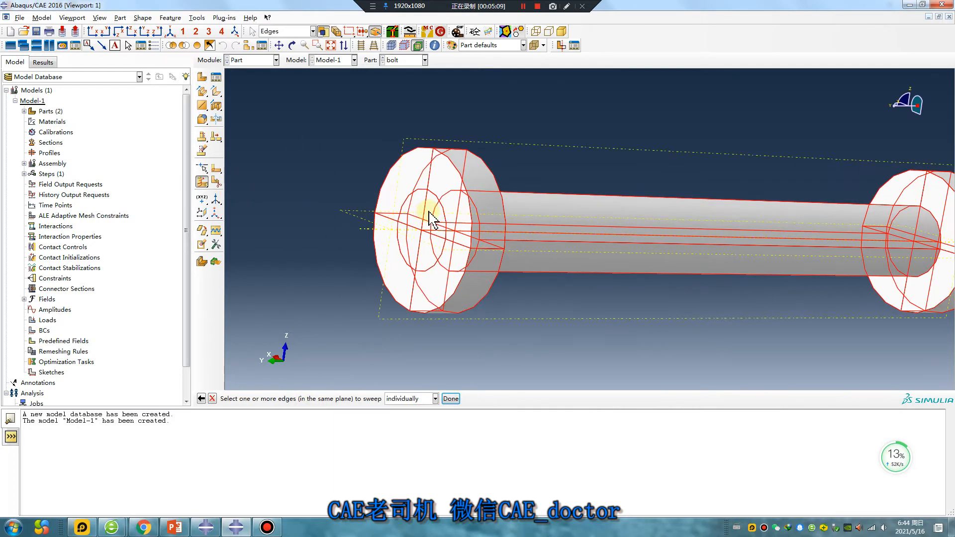
left_click(437, 196)
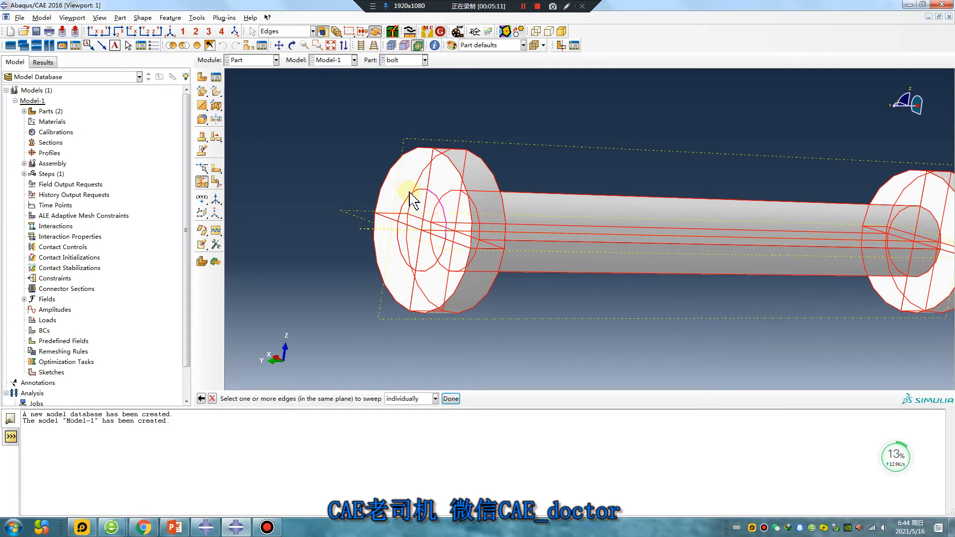
left_click(418, 192)
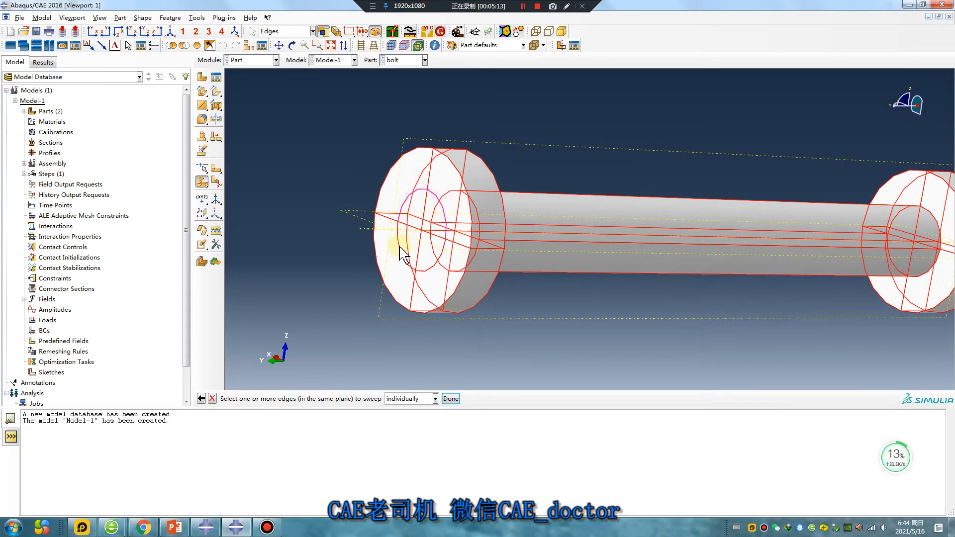
left_click(401, 247)
left_click(450, 399)
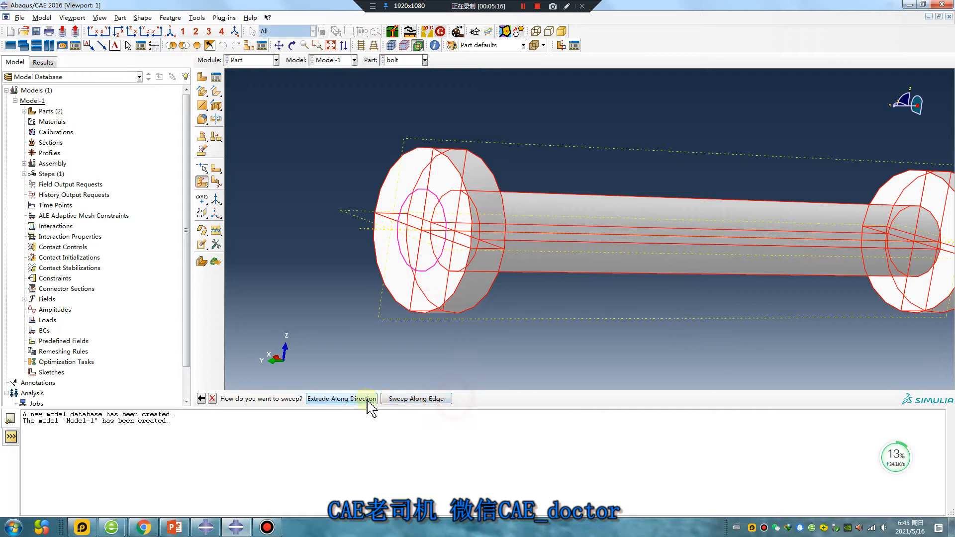
Extrude the selected circle along a straight shank edge, flip the direction toward the opposite head, and accept it.
left_click(328, 399)
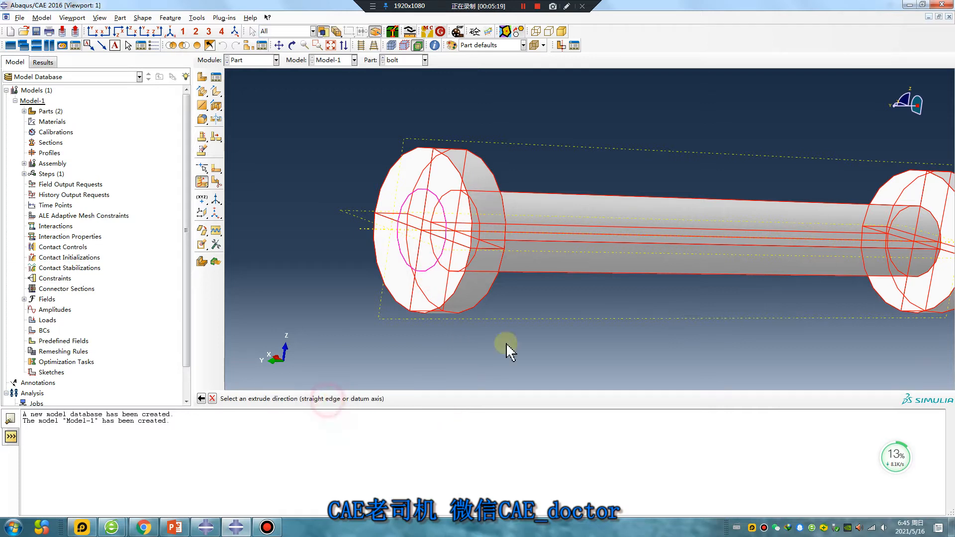
left_click(572, 244)
scroll(667, 249, "up", 3)
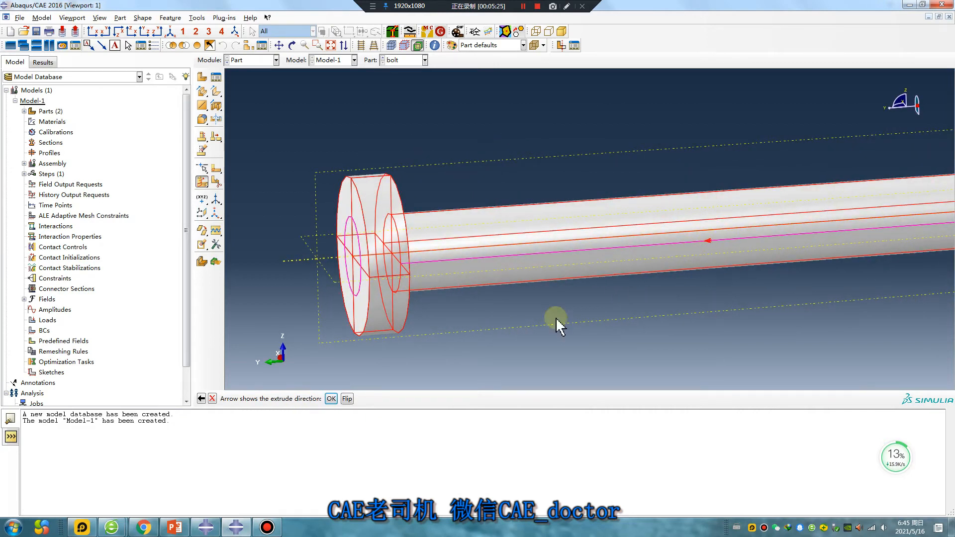
left_click(348, 399)
scroll(427, 363, "down", 2)
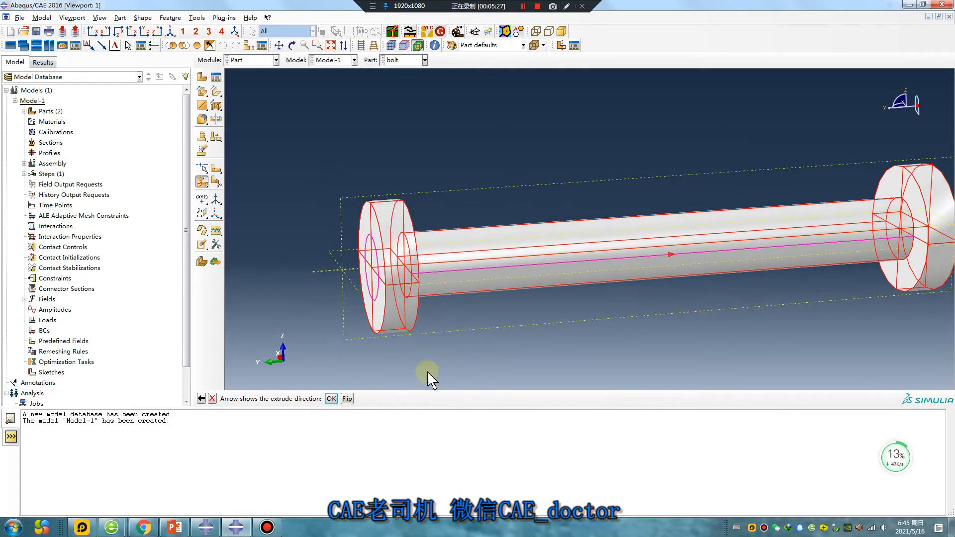
left_click(331, 399)
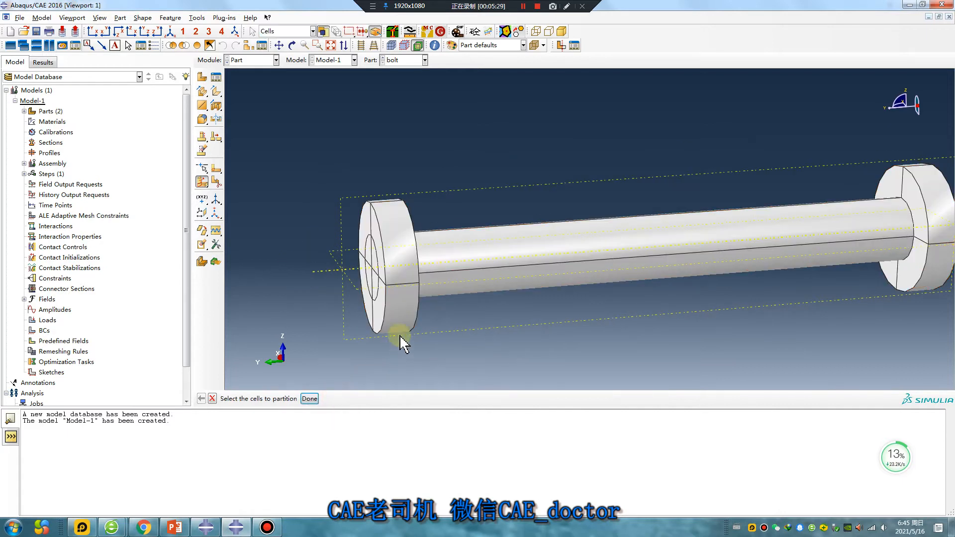
In the Mesh module, seed the bolt part with an approximate global size of 1.
left_click_drag(604, 280, 494, 205, "ctrl+alt")
left_click(258, 60)
left_click(251, 133)
left_click_drag(468, 197, 514, 202, "ctrl+alt")
left_click(201, 78)
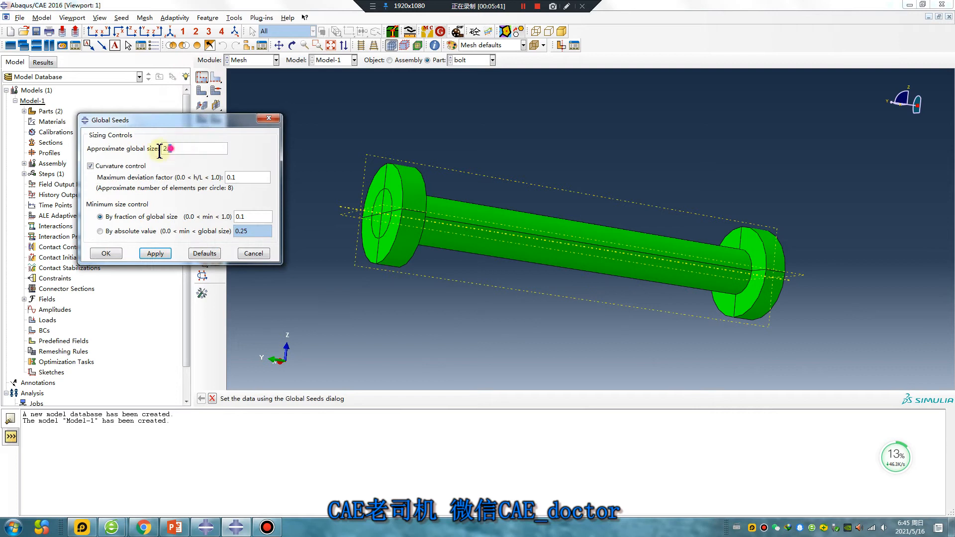
left_click(156, 254)
double_click(169, 149)
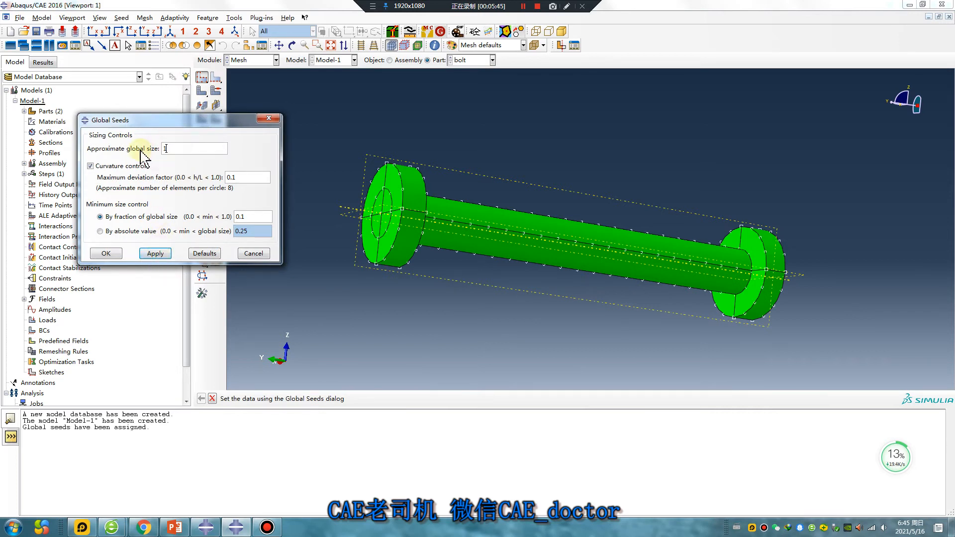
left_click(162, 255)
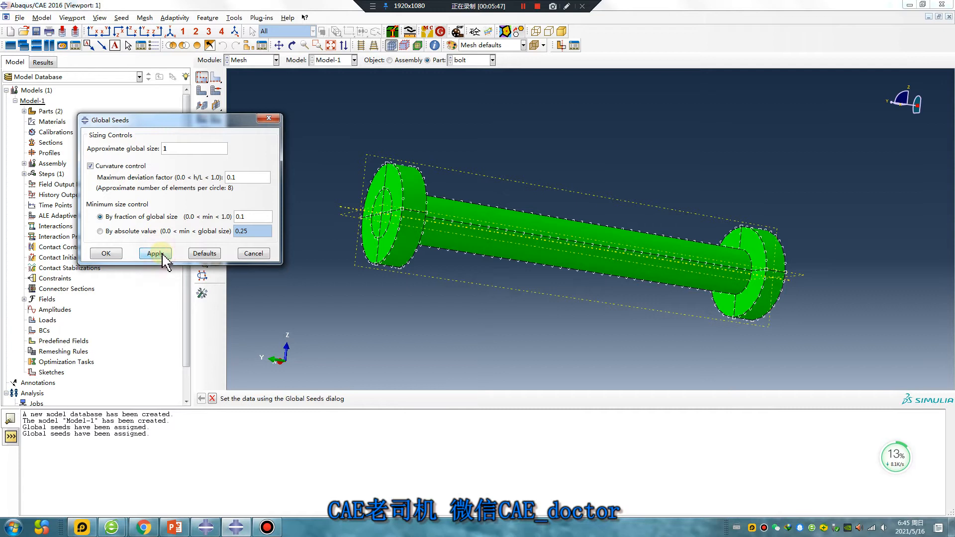
left_click(107, 253)
Generate the mesh on the bolt part and inspect its head.
left_click(202, 91)
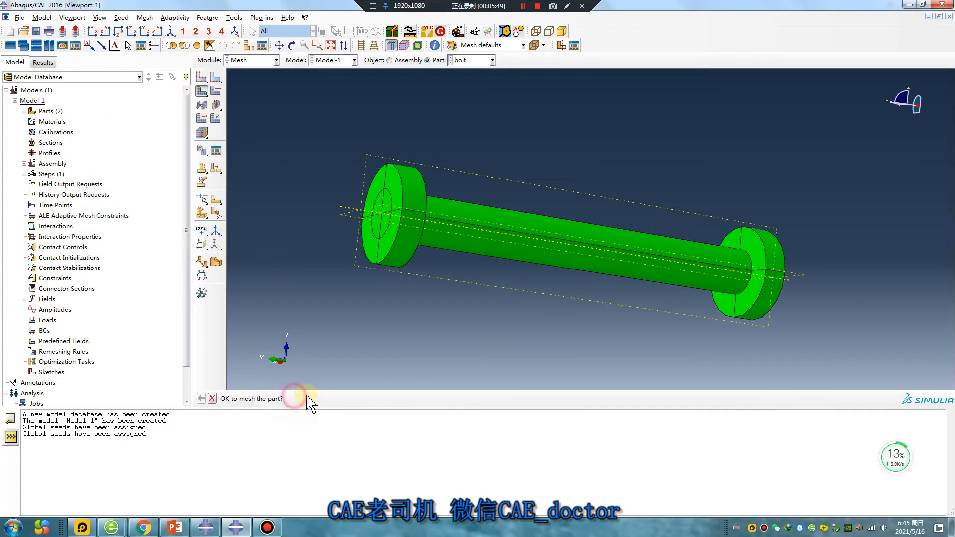
left_click(299, 398)
left_click_drag(520, 216, 576, 239, "ctrl+alt")
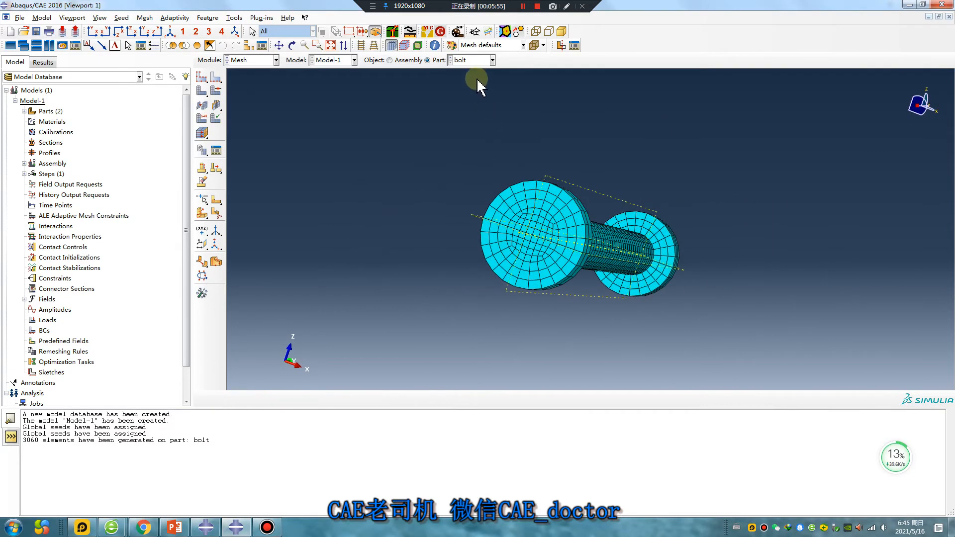
Open Part-1 in the Part module and start a sketched face partition on its holed front face, oriented by its right vertical edge.
left_click(257, 61)
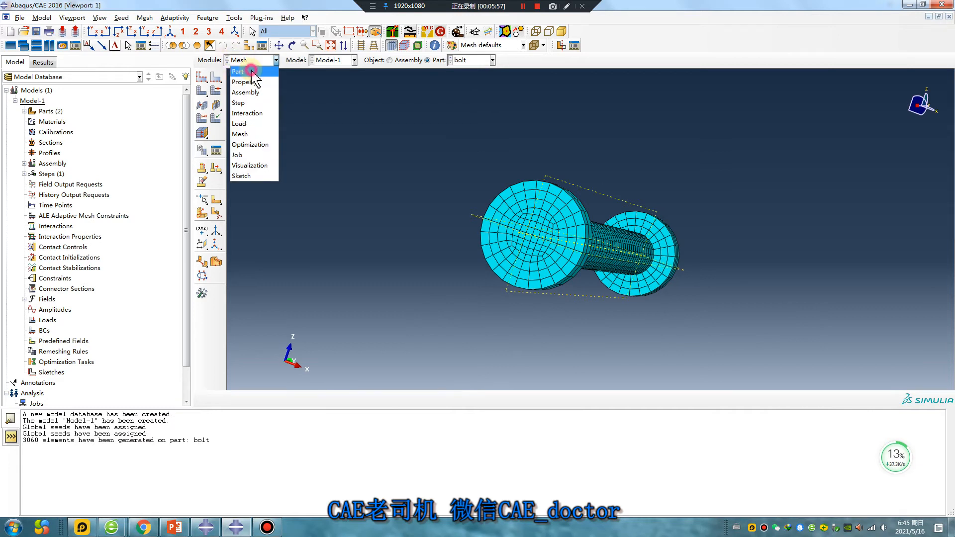
left_click(247, 72)
left_click(409, 61)
left_click(396, 71)
left_click_drag(501, 234, 595, 324)
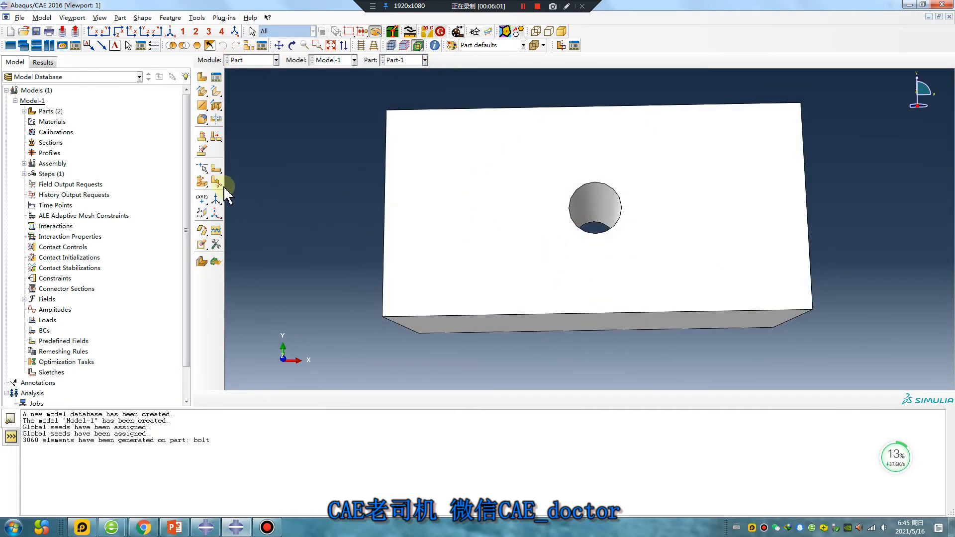
left_click(215, 169)
left_click(665, 220)
left_click(418, 399)
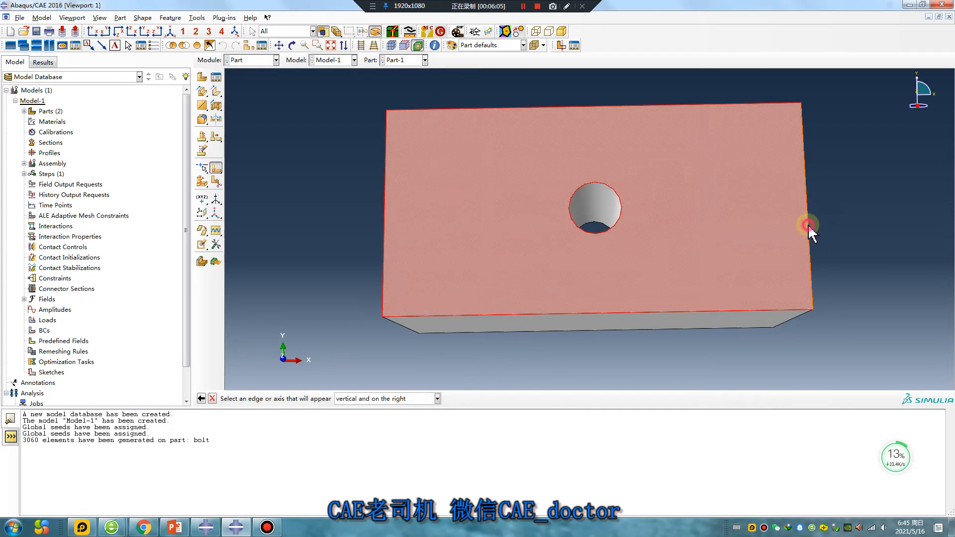
left_click(807, 227)
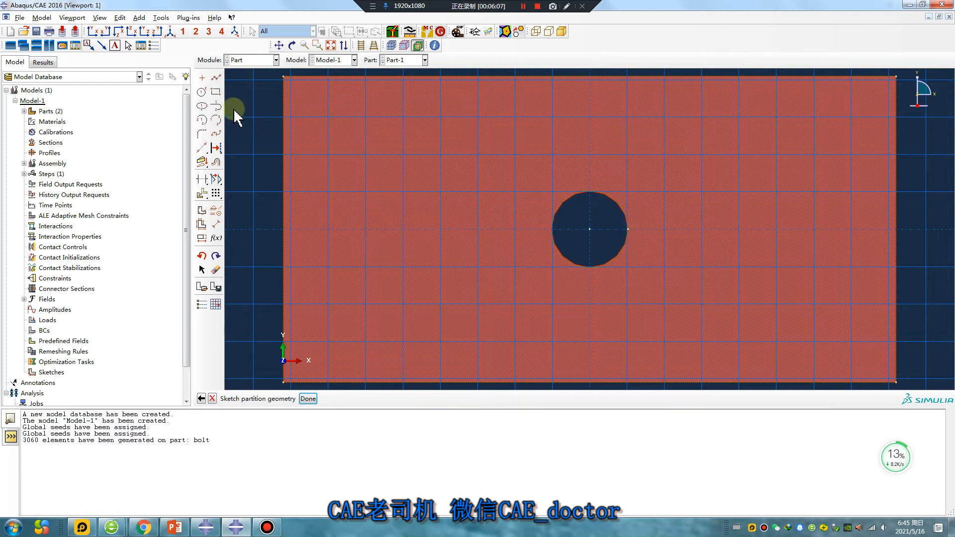
Sketch a circle of about 5 radius concentric with the block's hole and finish the sketch to partition the face.
left_click(202, 92)
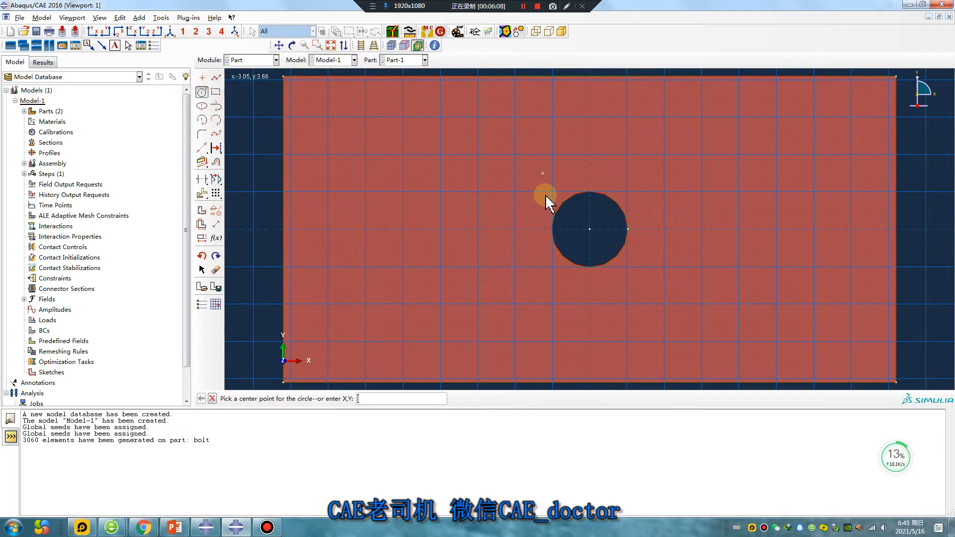
left_click(589, 229)
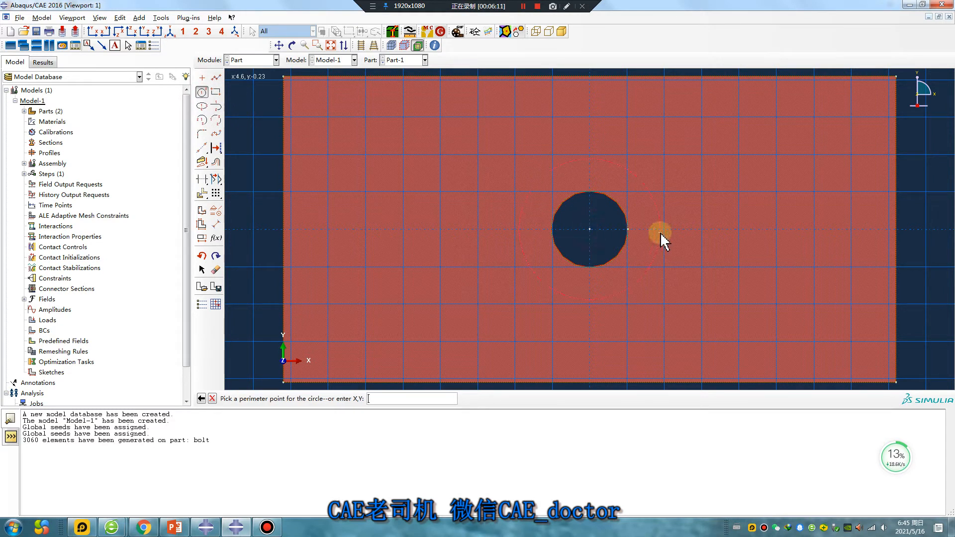
left_click(664, 229)
middle_click(453, 289)
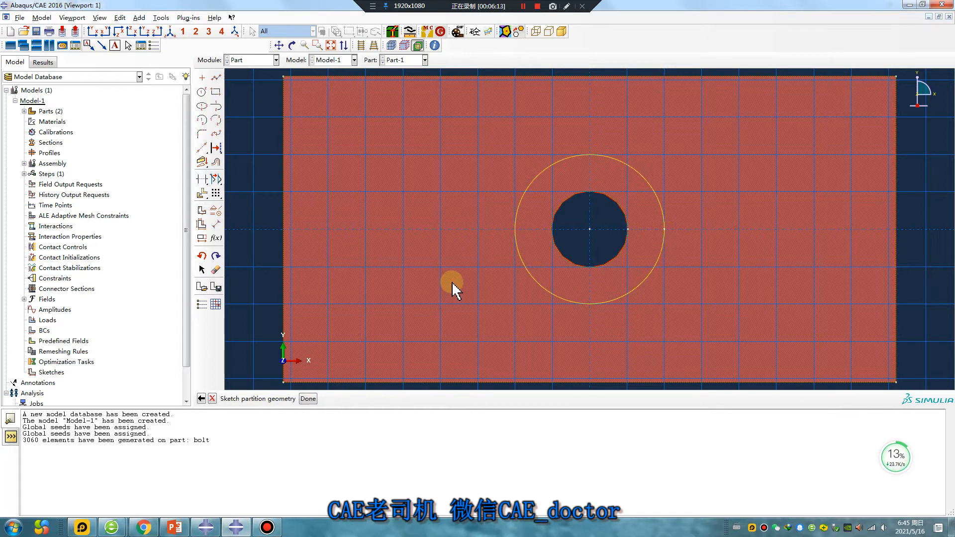
middle_click(454, 288)
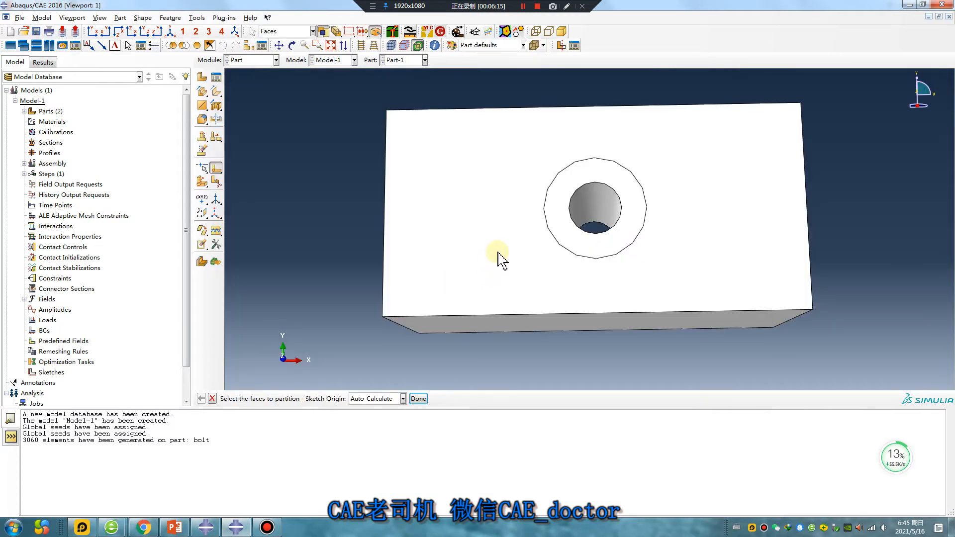
Partition the block's cell with a plane through the midpoint of its left front edge, normal to that edge.
left_click(444, 207)
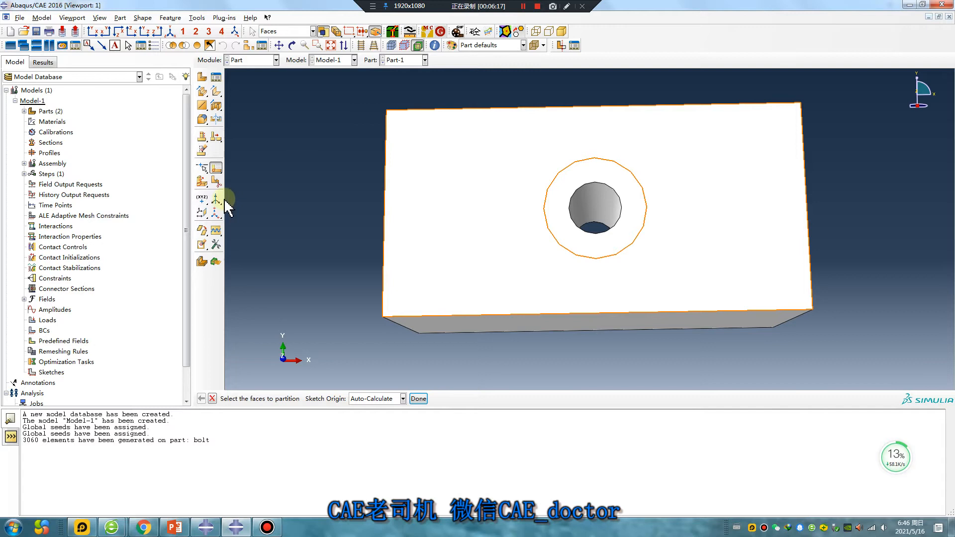
left_click(205, 185)
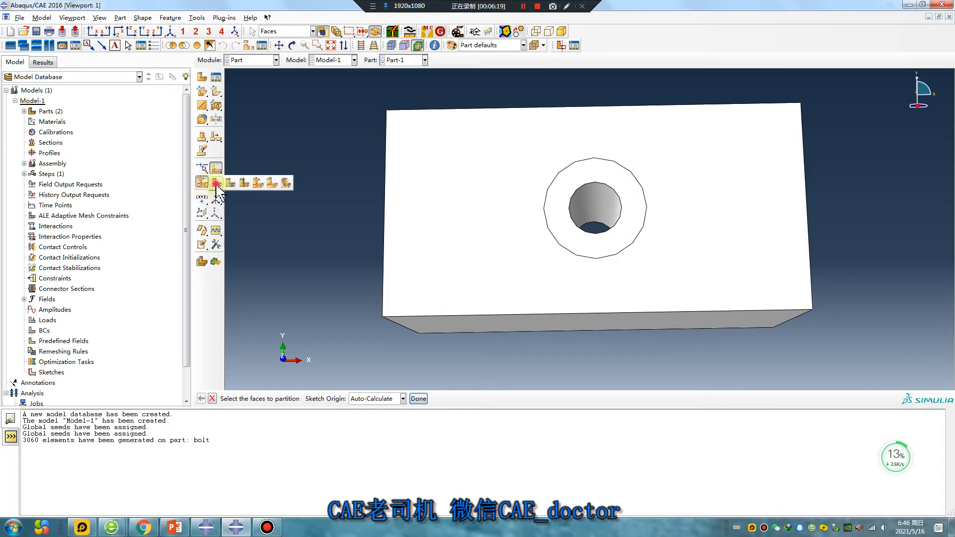
left_click(216, 184)
left_click(367, 401)
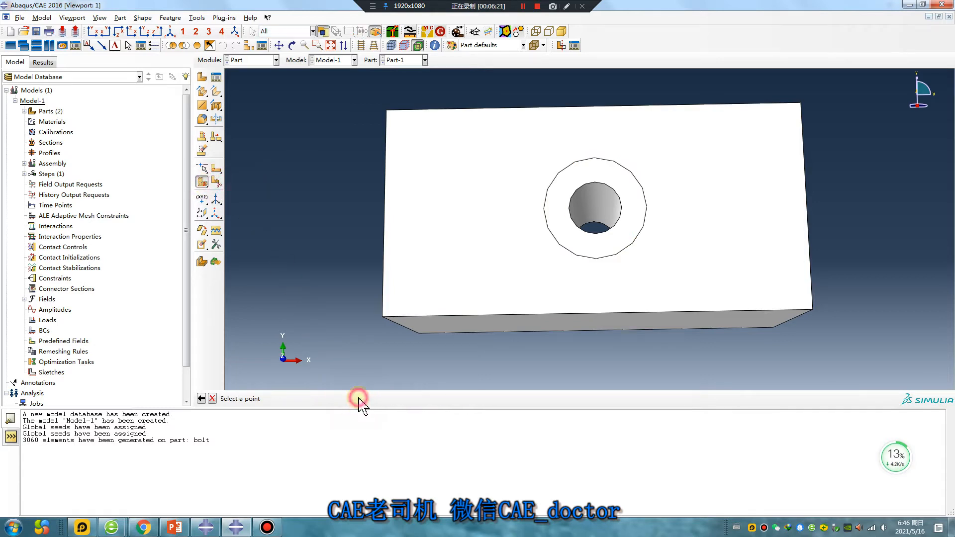
scroll(336, 271, "down", 1)
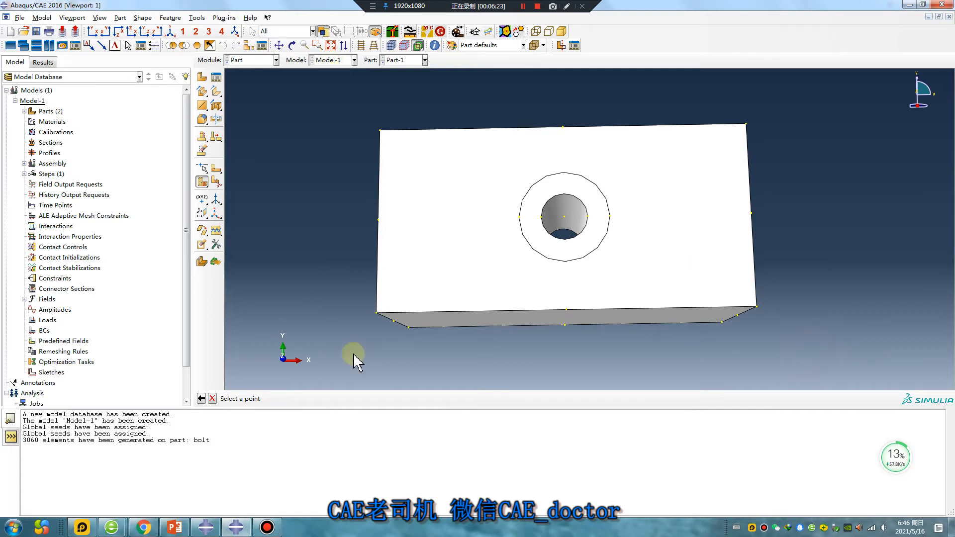
left_click(379, 220)
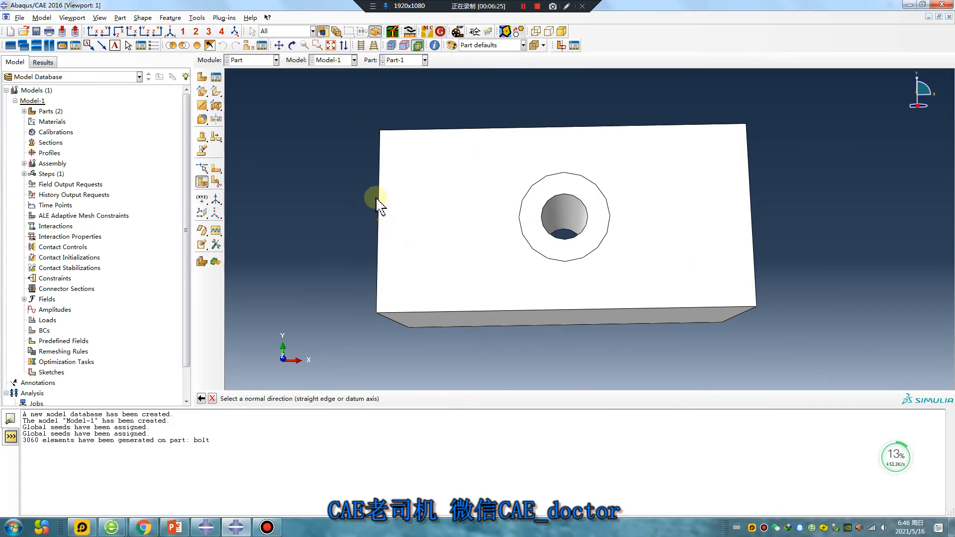
left_click(379, 196)
middle_click(654, 314)
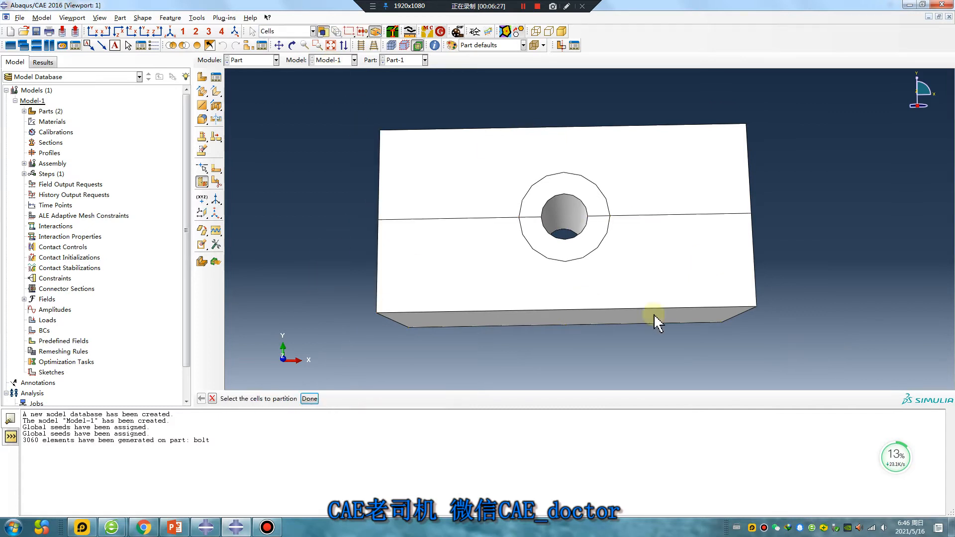
Partition all the block's cells with a plane through the midpoint of the upper front edge, normal to that edge.
left_click_drag(816, 365, 291, 59)
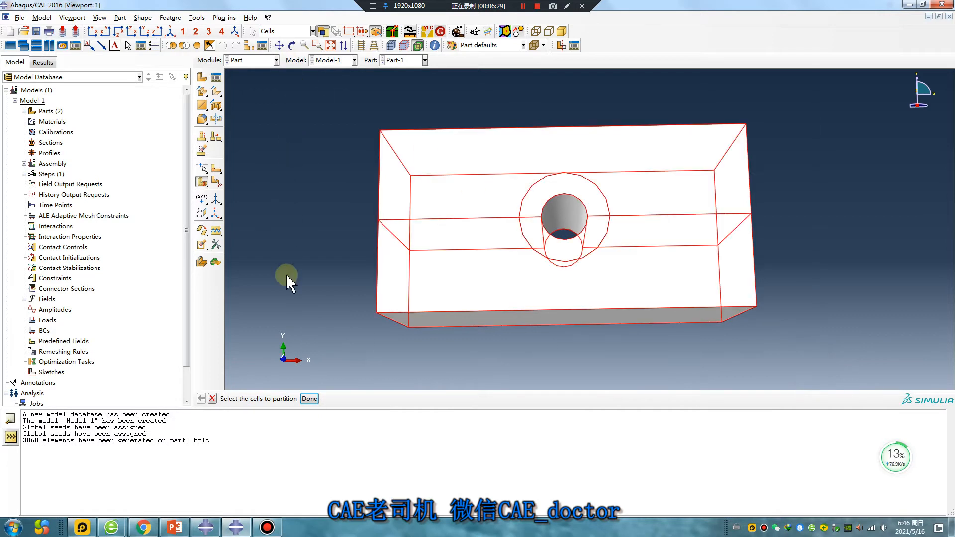
left_click(309, 399)
left_click(372, 399)
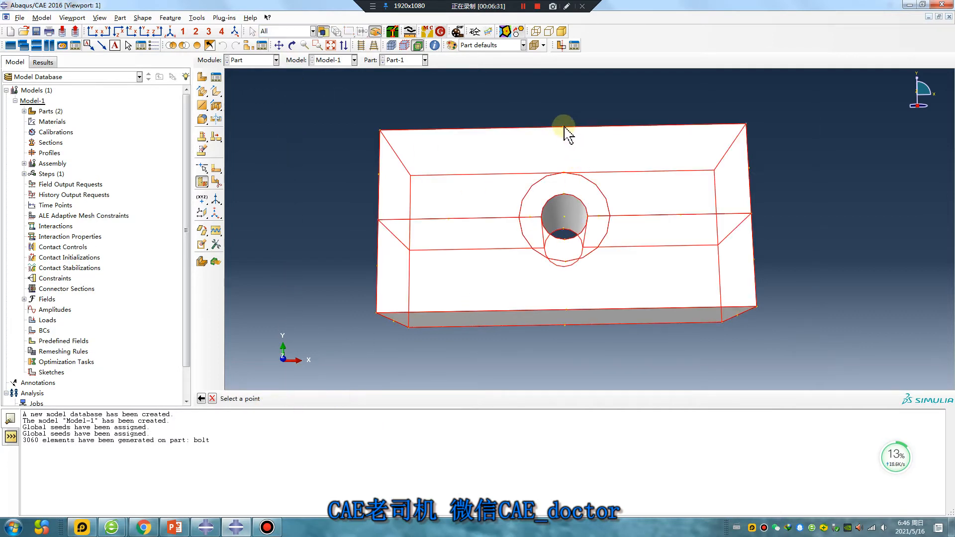
left_click(563, 126)
left_click(574, 128)
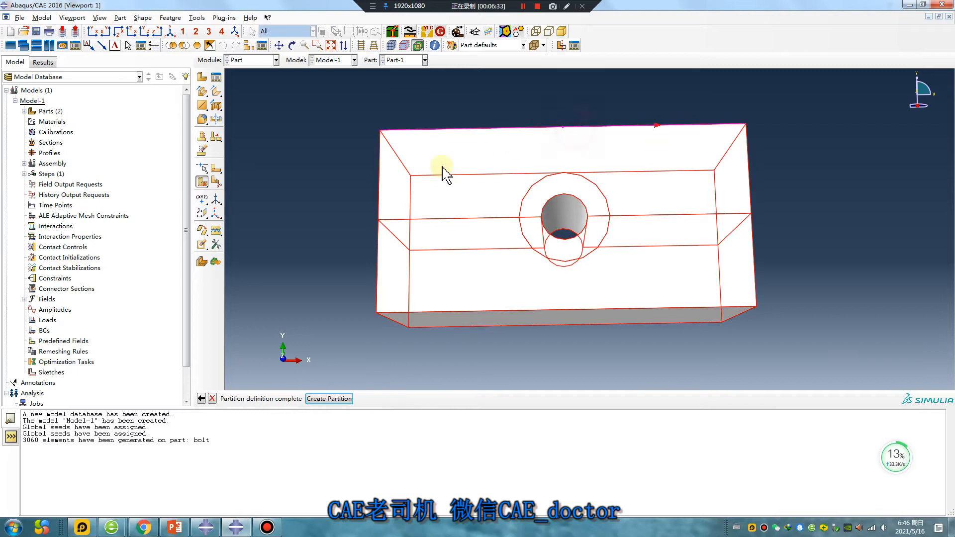
middle_click(308, 226)
left_click_drag(309, 226, 411, 256, "ctrl+alt")
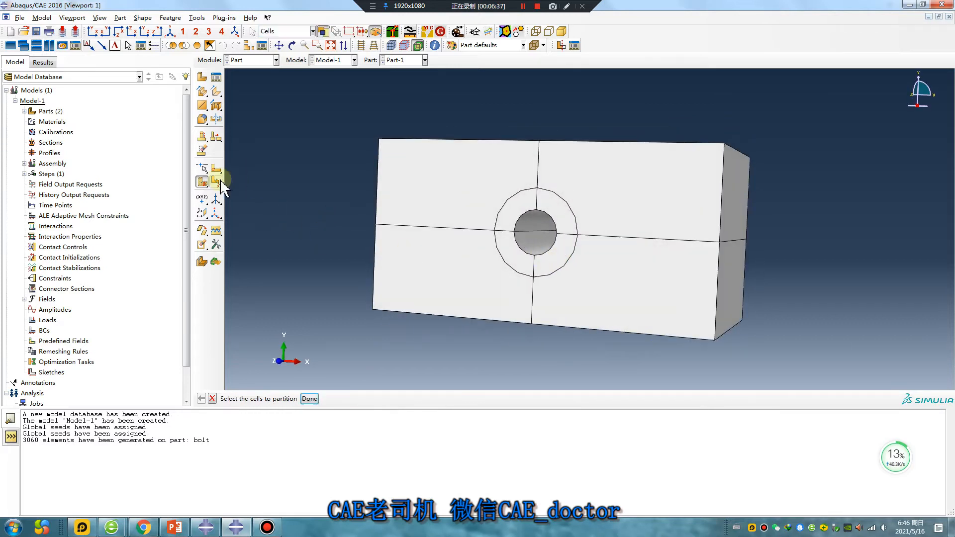
Partition all the block's cells by extruding the four circle arcs around the hole along a depth edge through the block.
left_click(204, 185)
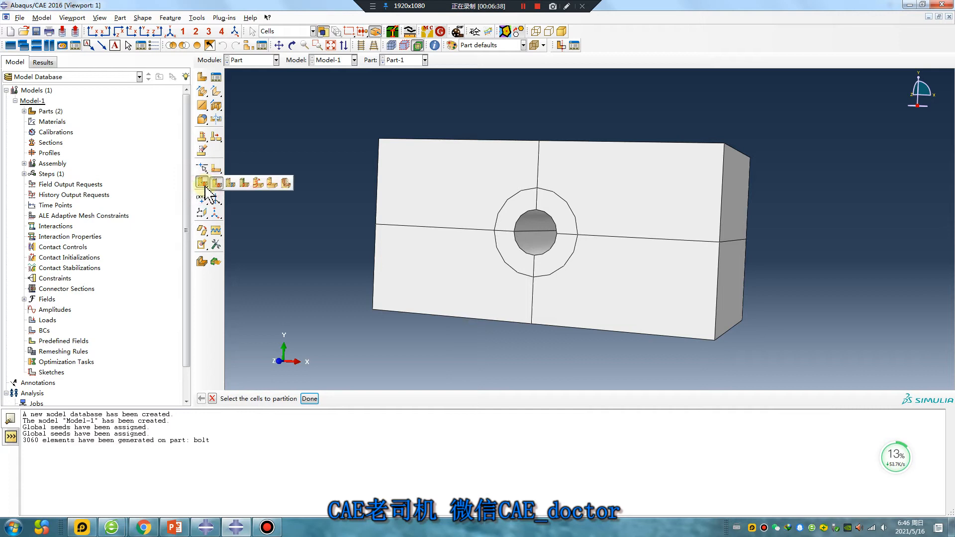
left_click(259, 184)
left_click_drag(806, 340, 315, 85)
left_click(310, 399)
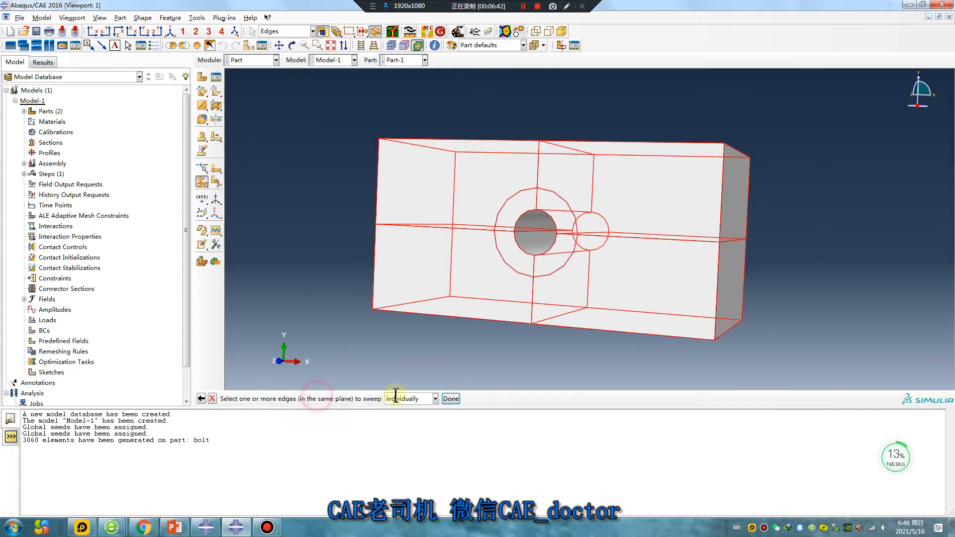
left_click(508, 203)
left_click(559, 198, "shift")
left_click(566, 267, "shift")
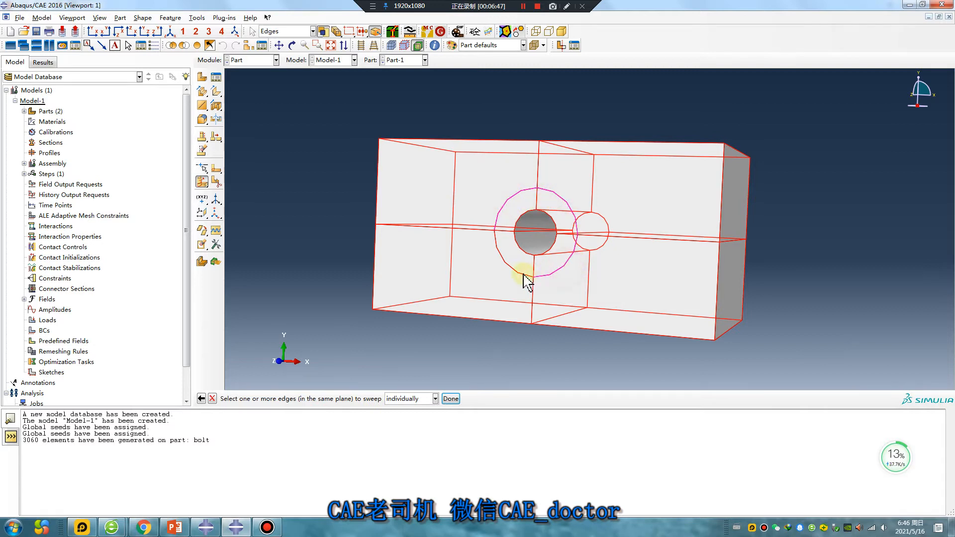
left_click(517, 279, "shift")
left_click(450, 399)
left_click(350, 399)
left_click_drag(667, 256, 681, 187, "ctrl+alt")
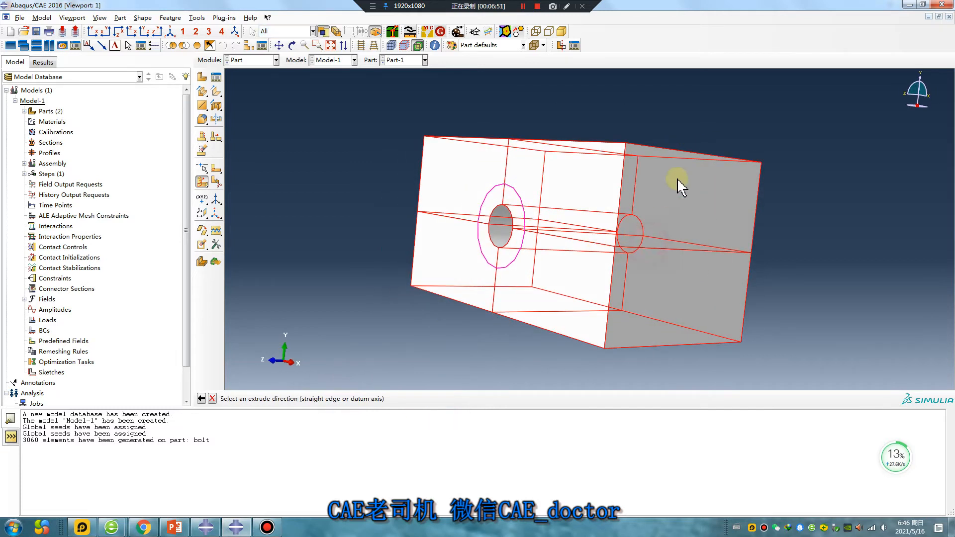
left_click(664, 150)
left_click_drag(700, 151, 616, 199, "ctrl+alt")
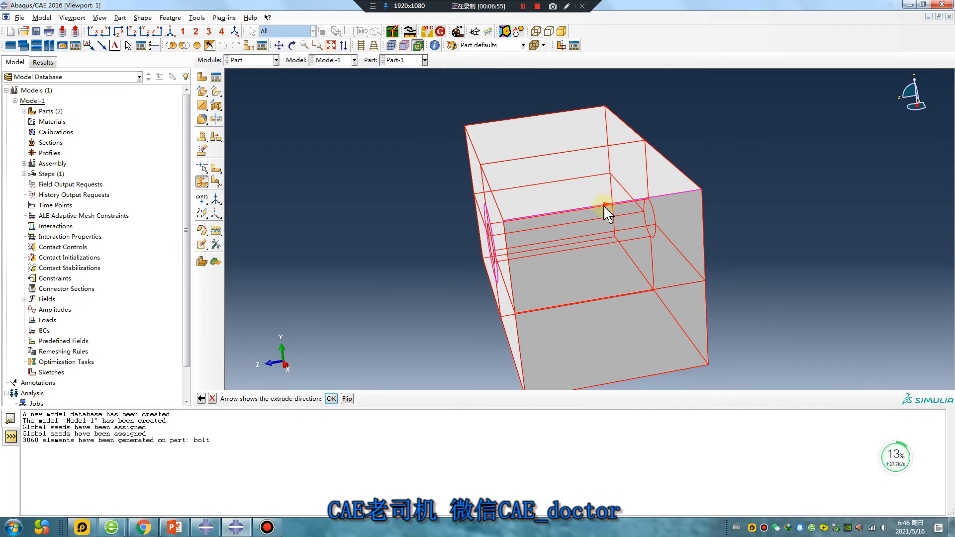
left_click(331, 399)
left_click_drag(492, 303, 596, 247, "ctrl+alt")
In the Mesh module, seed Part-1 with an approximate global size of 2.
left_click(275, 59)
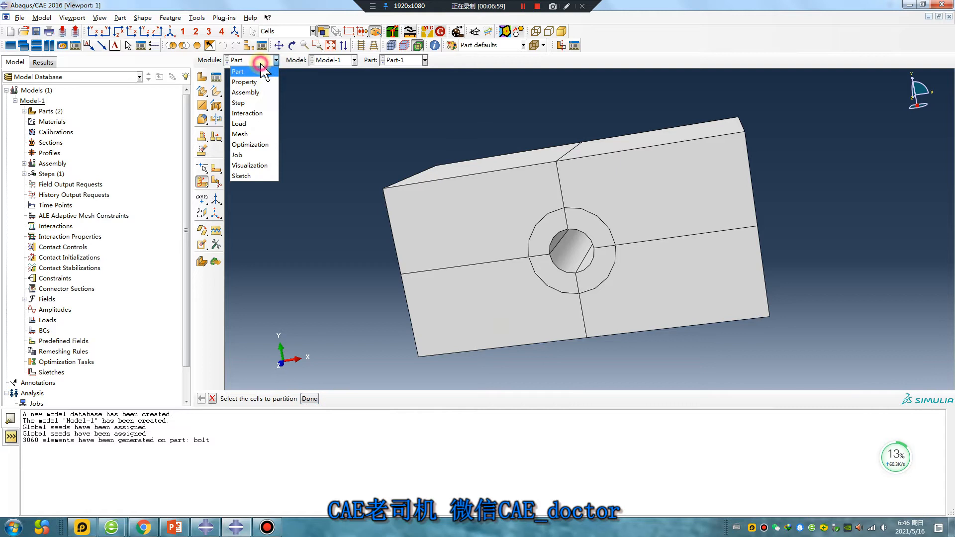
left_click(257, 135)
left_click_drag(454, 207, 512, 164, "ctrl+alt")
left_click(201, 78)
left_click(159, 254)
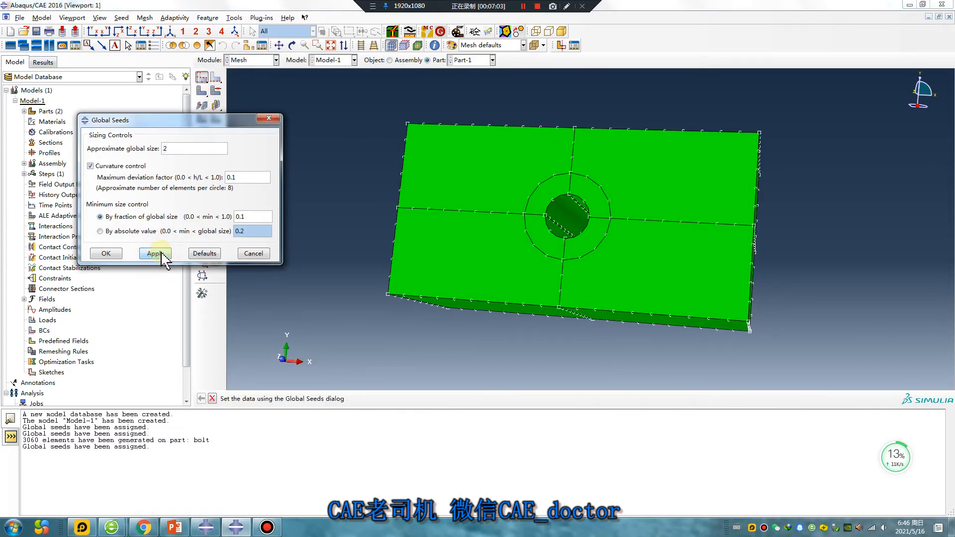
left_click(106, 253)
Assign local seeds with an approximate element size of 1 to the edges within the circular region around the hole.
left_click_drag(514, 220, 598, 255, "ctrl+alt")
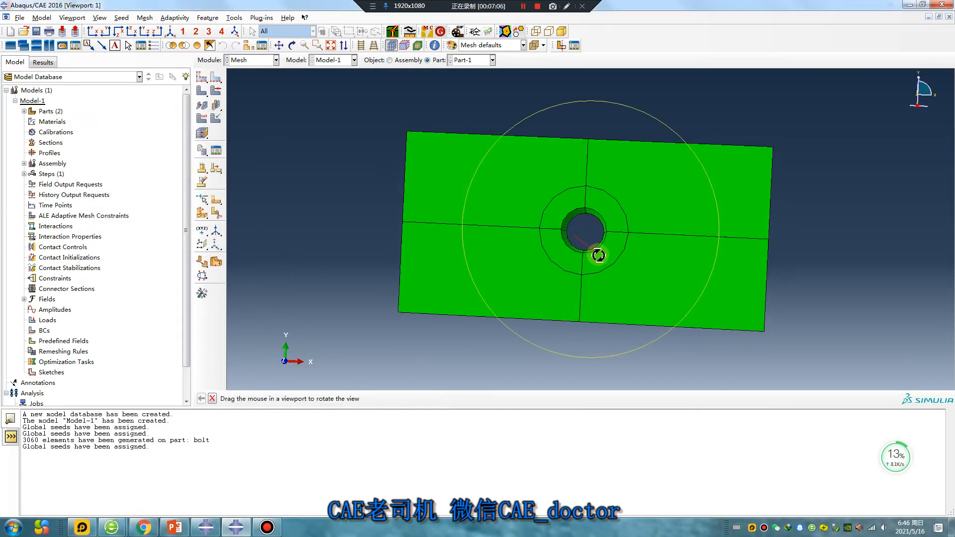
left_click(216, 78)
left_click(231, 79)
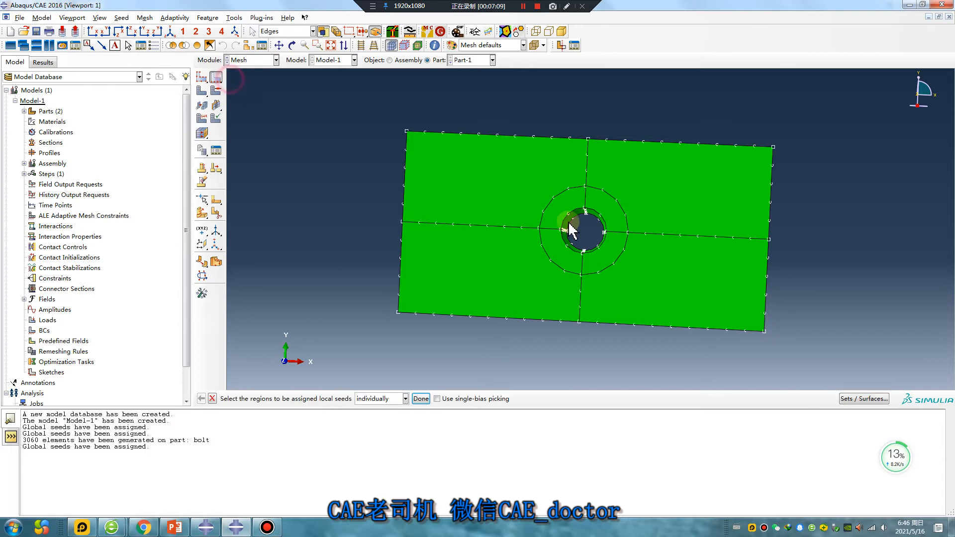
left_click_drag(644, 282, 644, 282)
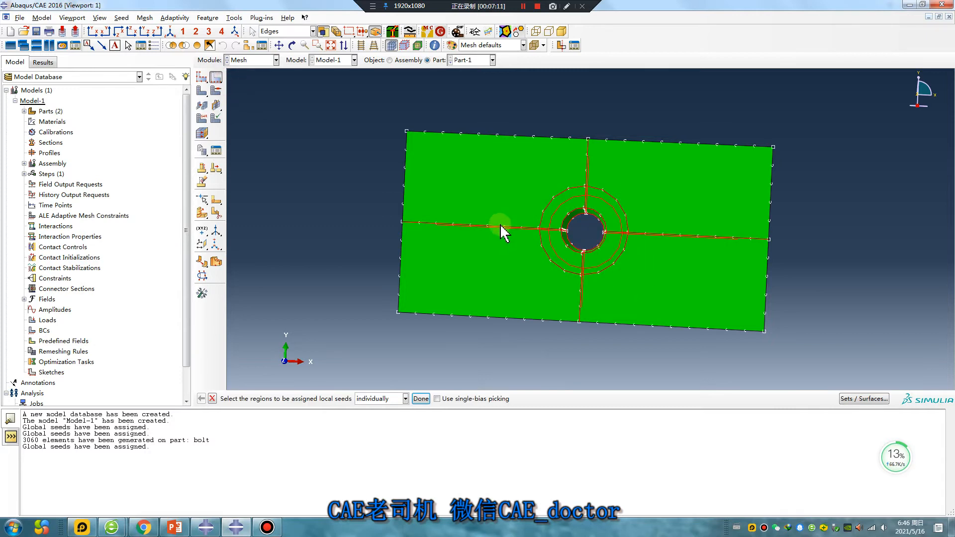
left_click_drag(556, 142, 622, 175, "shift")
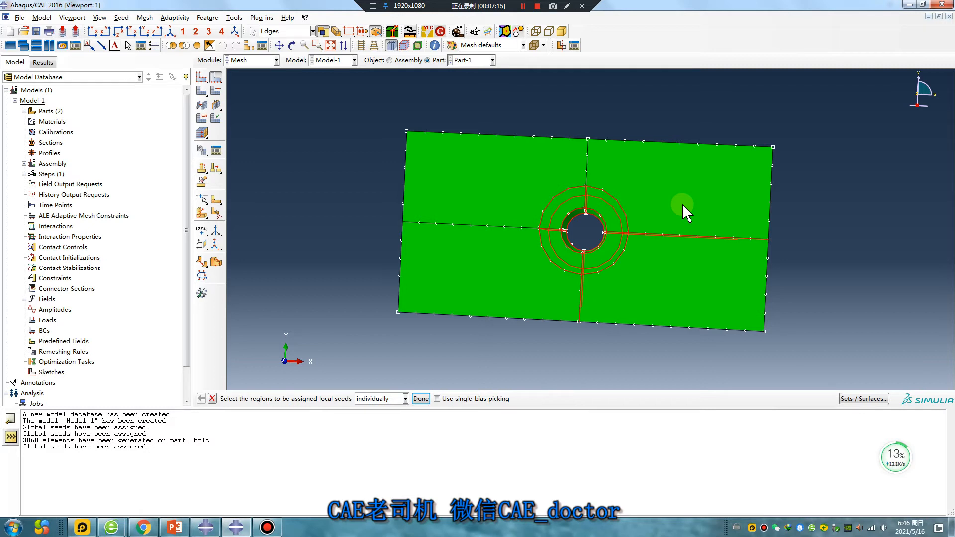
left_click_drag(683, 205, 810, 286, "ctrl")
left_click_drag(549, 294, 681, 347, "ctrl")
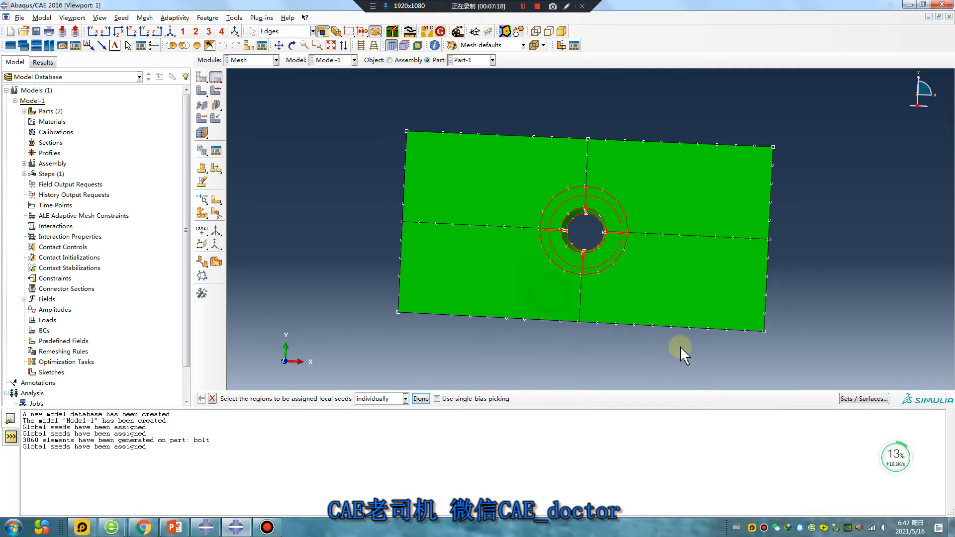
left_click(421, 399)
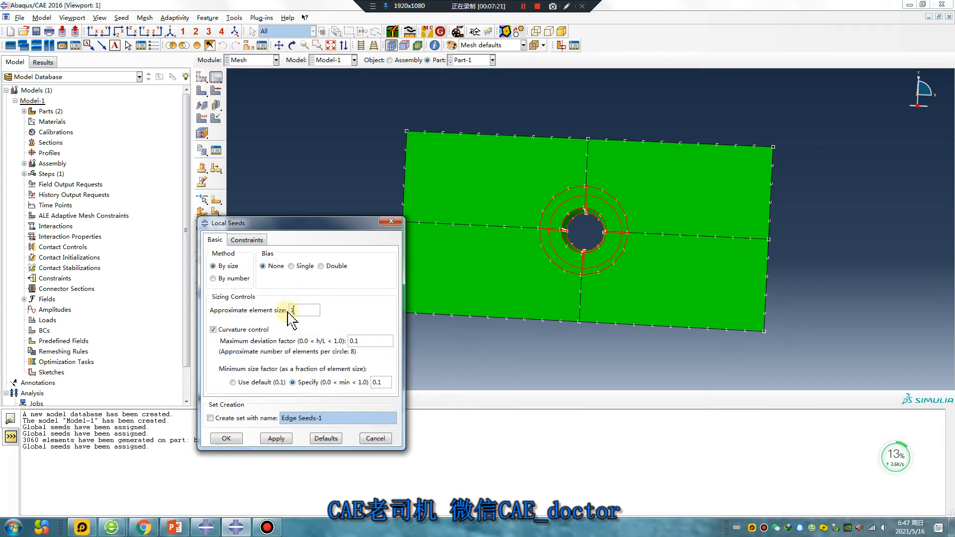
left_click(227, 439)
Generate the mesh on Part-1.
left_click(202, 90)
left_click(292, 399)
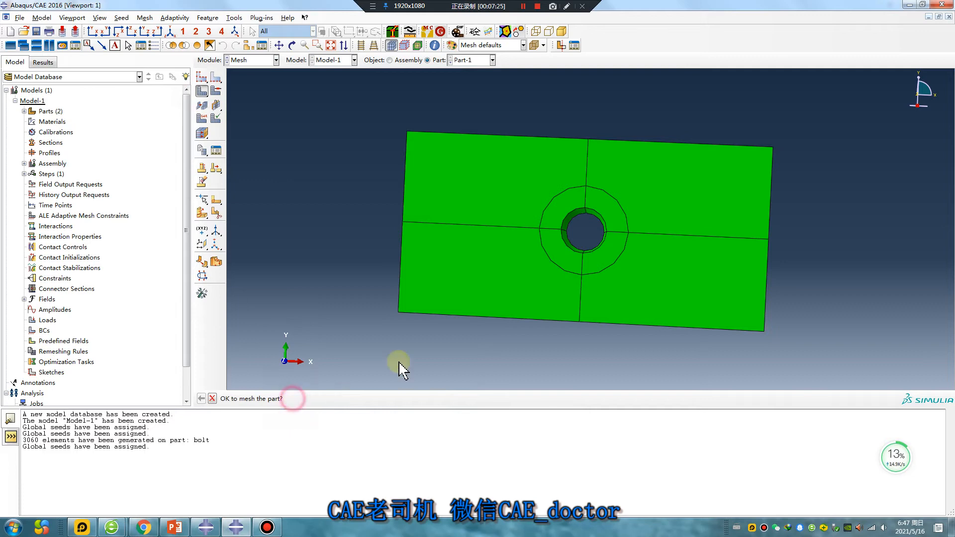
left_click_drag(551, 311, 315, 162, "ctrl+alt")
In the Property module, create an isotropic elastic material with Young's modulus 2e5 and Poisson's ratio 0.3.
left_click(259, 60)
left_click(252, 83)
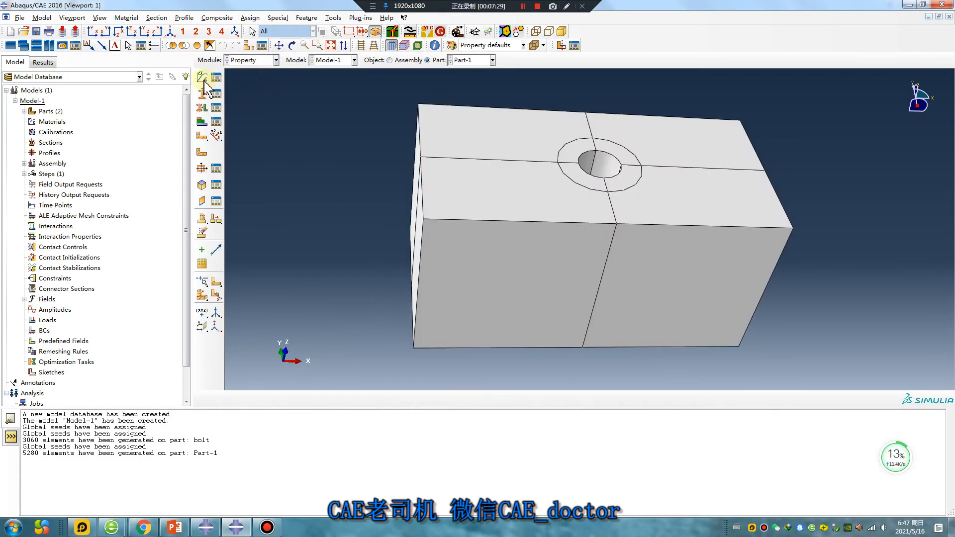
left_click(202, 77)
left_click(302, 180)
mouse_move(362, 190)
left_click(452, 190)
left_click(295, 323)
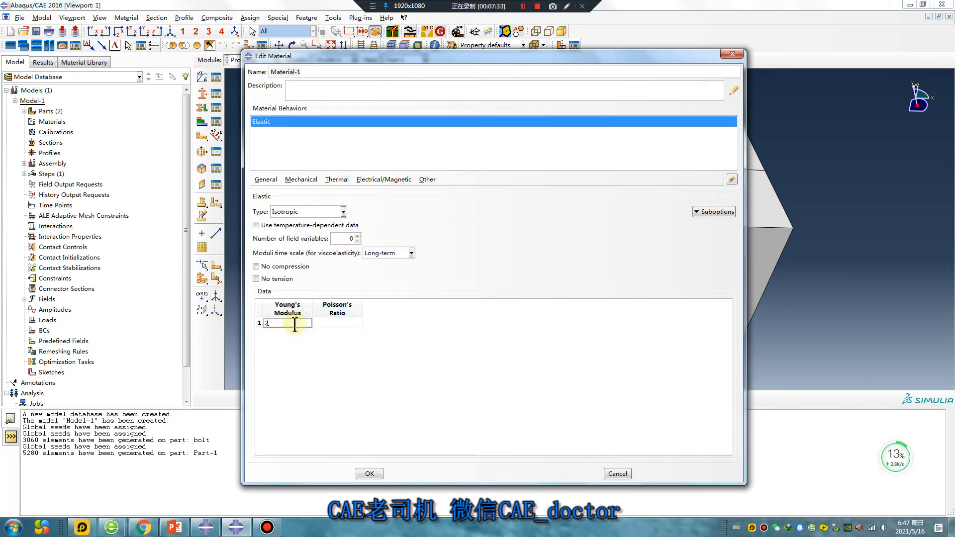
type("2e5")
left_click(343, 322)
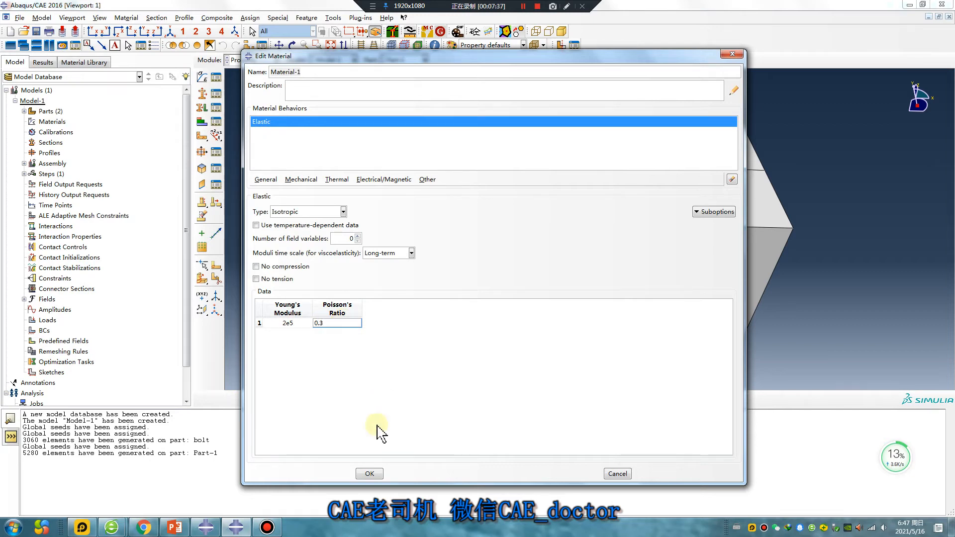
left_click(370, 474)
Create a homogeneous solid section with the elastic material and assign it to the whole block.
left_click(202, 94)
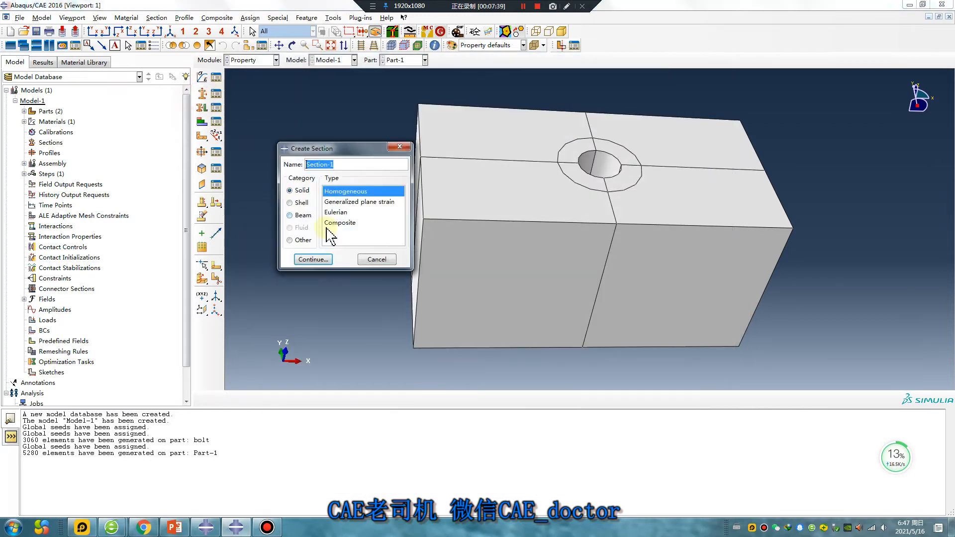
left_click(312, 259)
left_click(303, 213)
left_click(202, 108)
left_click_drag(348, 99, 905, 328)
middle_click(846, 283)
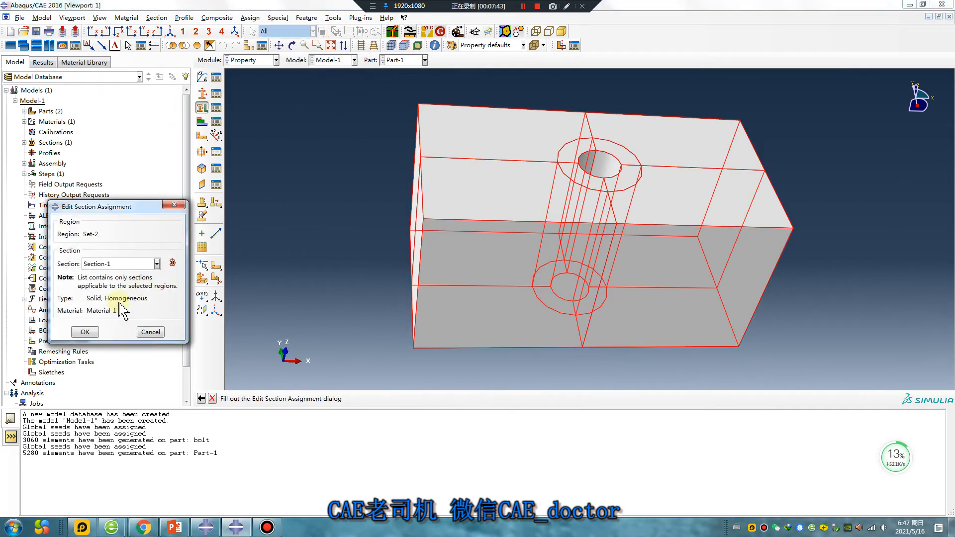
left_click(89, 333)
Switch to the bolt part and assign the homogeneous solid section to its whole geometry.
left_click(404, 60)
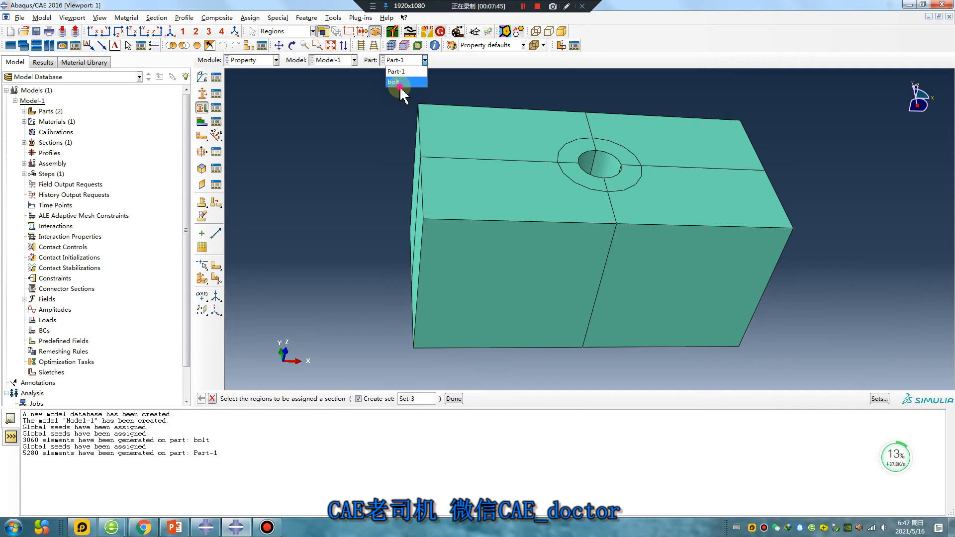
left_click(398, 78)
left_click(202, 108)
left_click_drag(318, 117, 821, 335)
middle_click(369, 311)
left_click(88, 332)
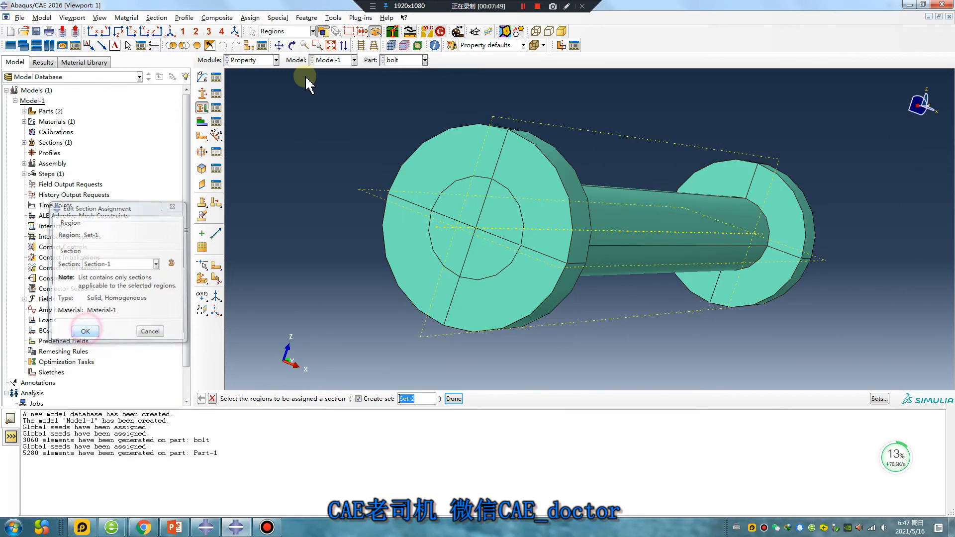
In the Assembly module, create a dependent instance of Part-1.
left_click(255, 60)
left_click(249, 90)
left_click(202, 76)
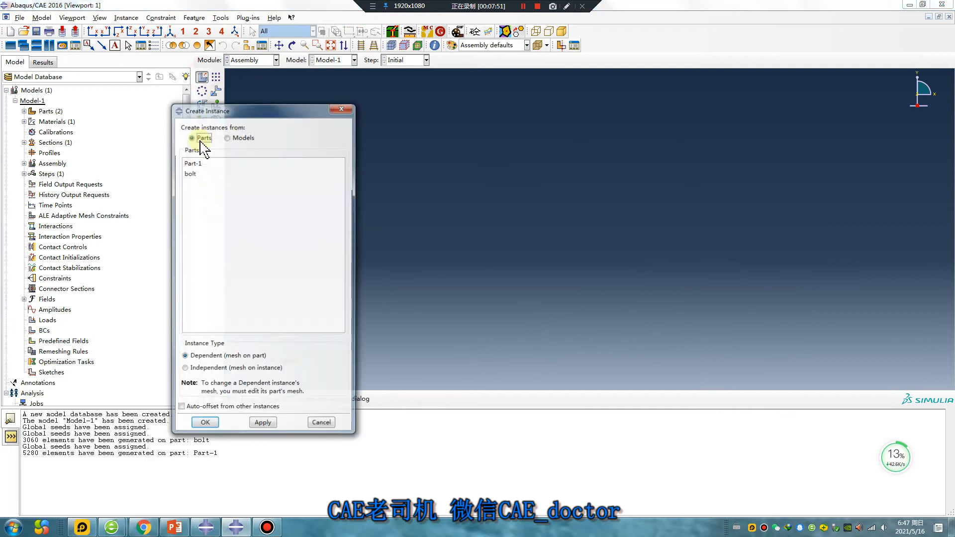
left_click(199, 165)
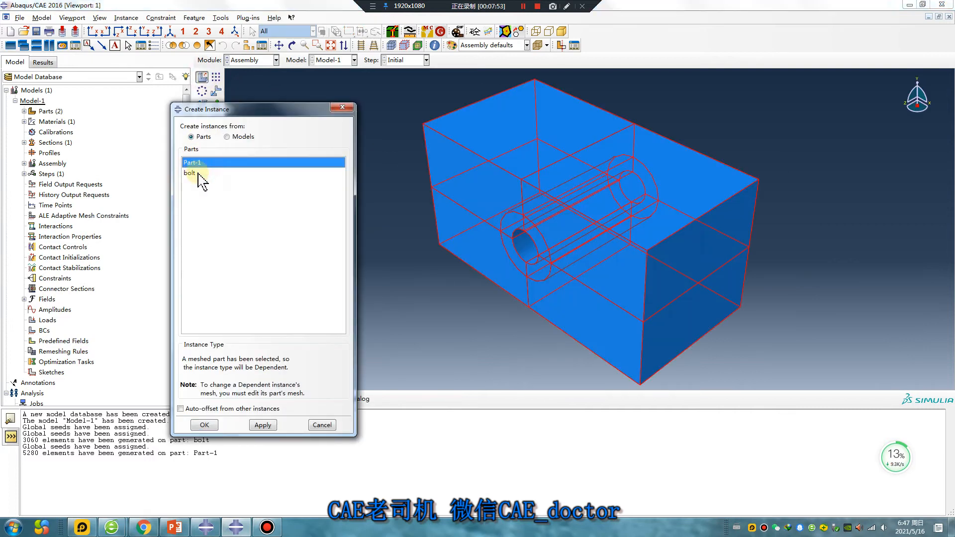
left_click(206, 426)
Create a linear pattern of two block instances along a vertical edge with a 20 offset, using only one instance in direction 2.
left_click_drag(547, 239, 622, 170, "ctrl+alt")
left_click(216, 77)
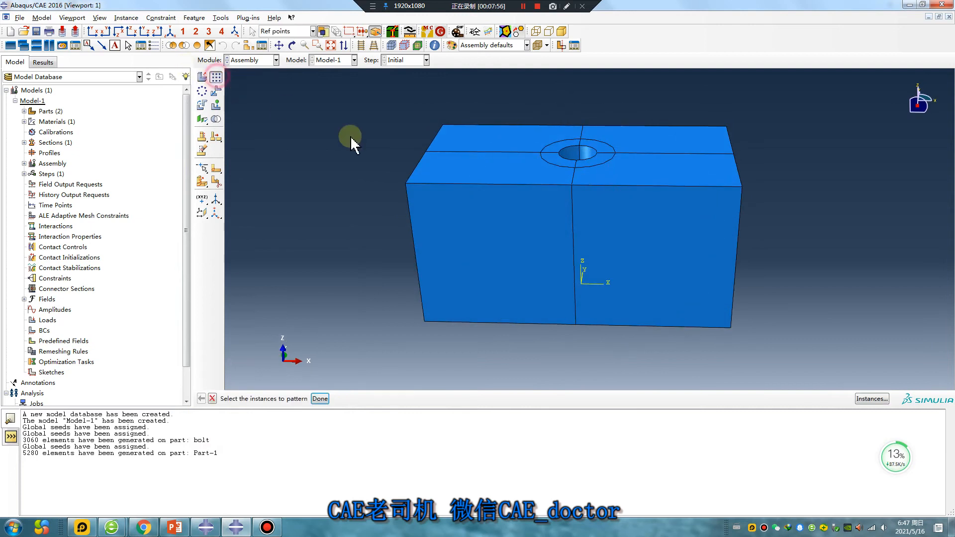
left_click(503, 199)
left_click(320, 399)
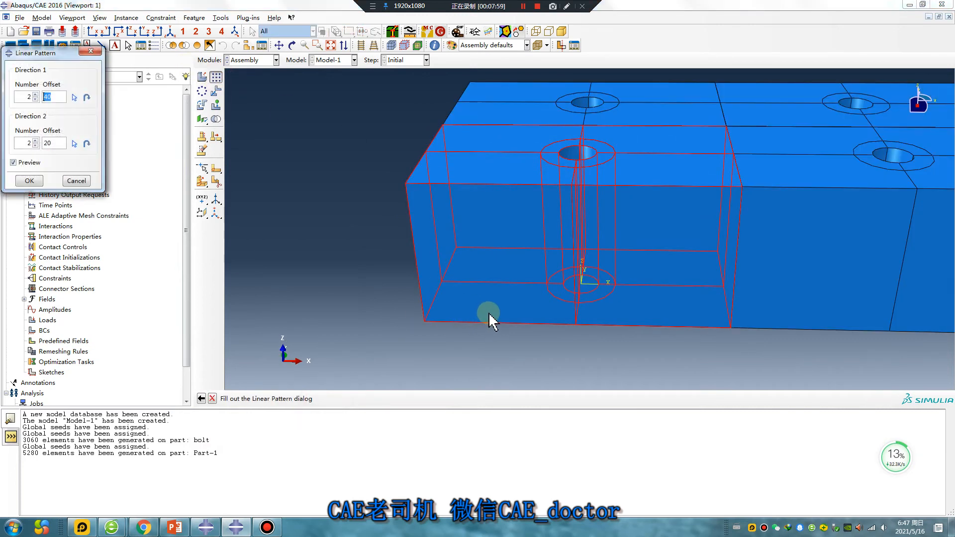
left_click(36, 145)
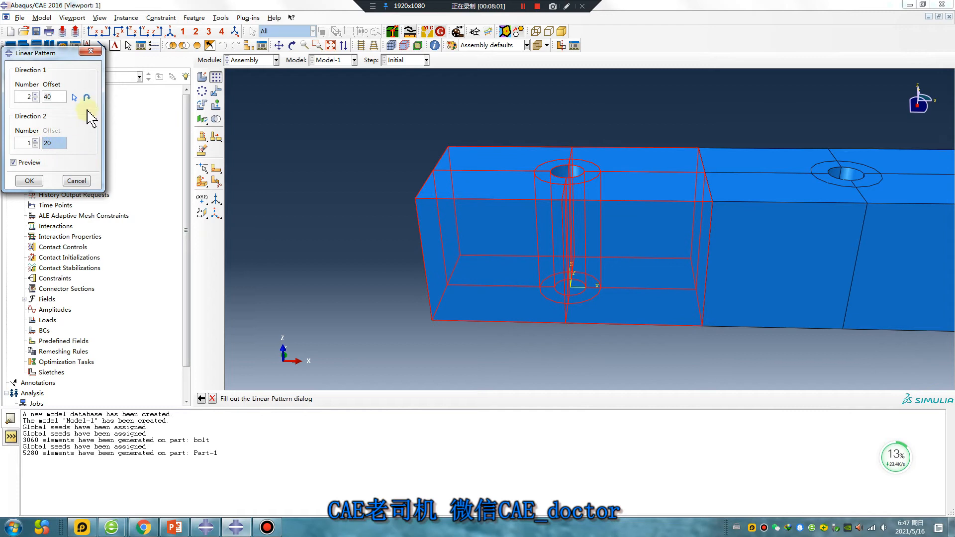
left_click(74, 97)
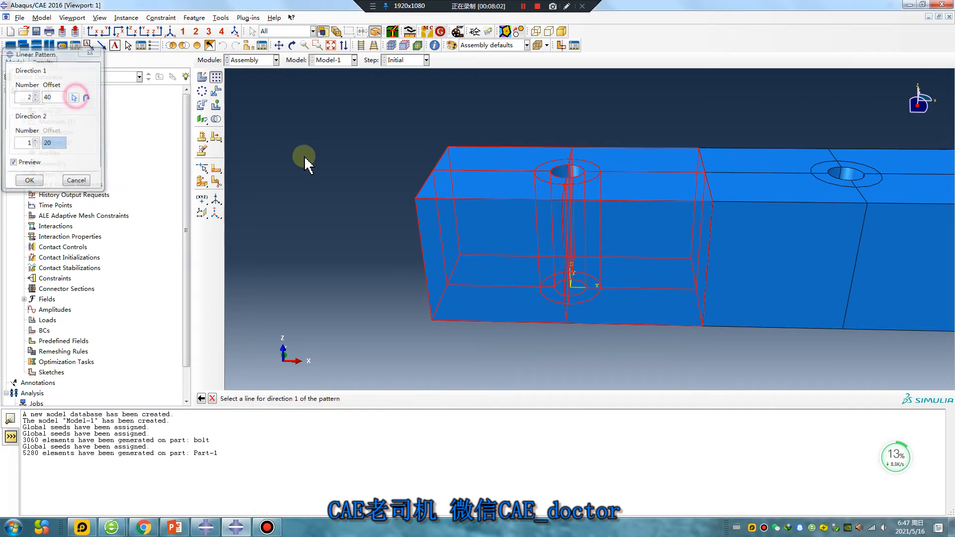
left_click(418, 226)
scroll(453, 249, "down", 4)
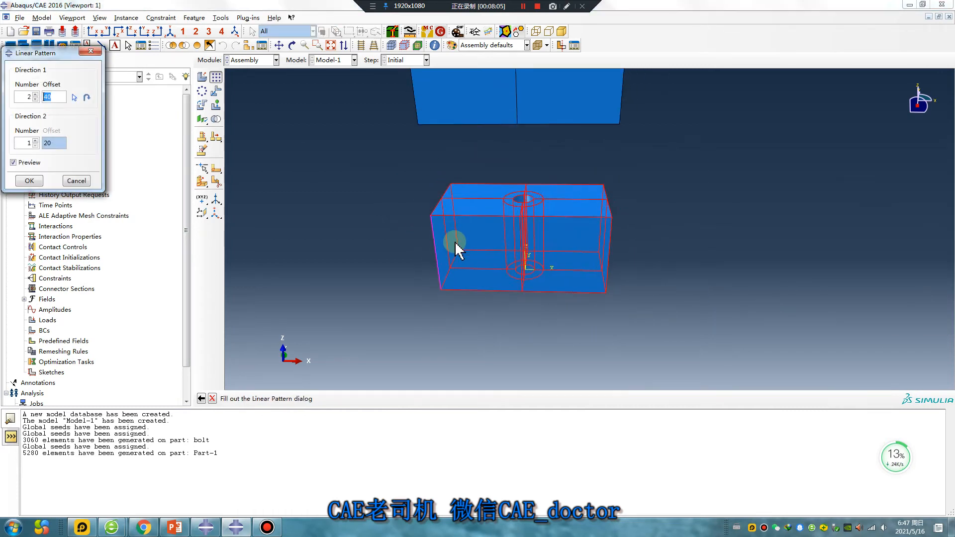
type("20")
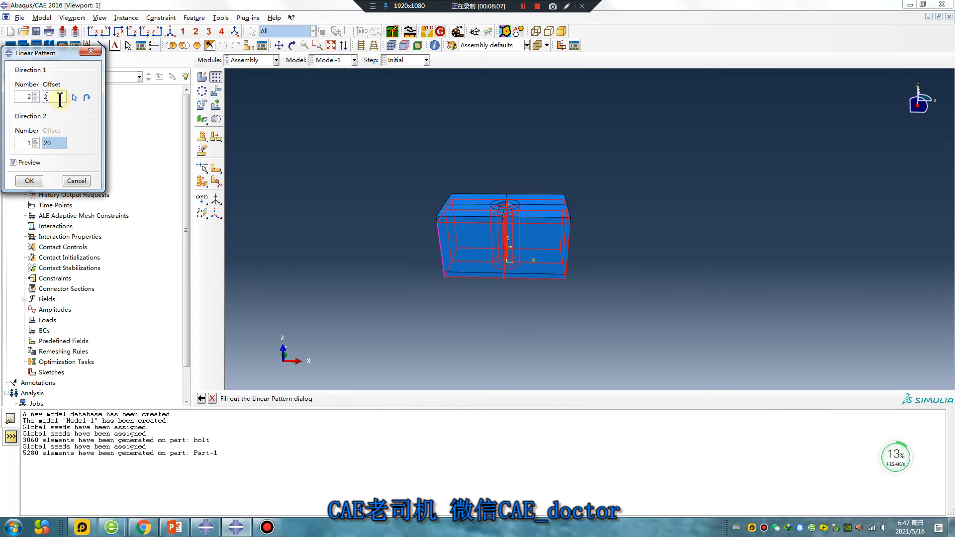
left_click(30, 181)
Add a dependent instance of the bolt part to the assembly.
mouse_move(560, 229)
left_mouse_down("ctrl+alt")
mouse_move(518, 132)
mouse_move(557, 228)
mouse_move(542, 224)
left_mouse_up("ctrl+alt")
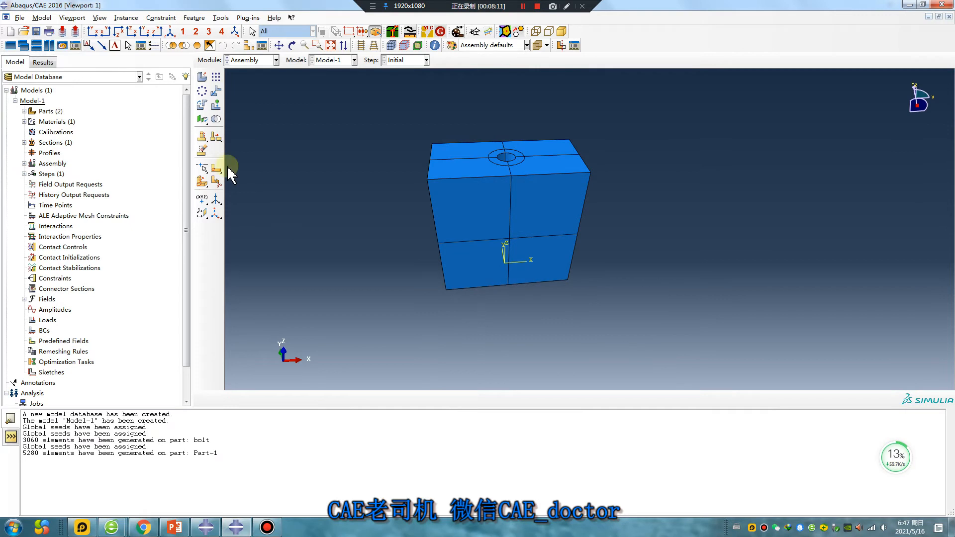
left_click(202, 76)
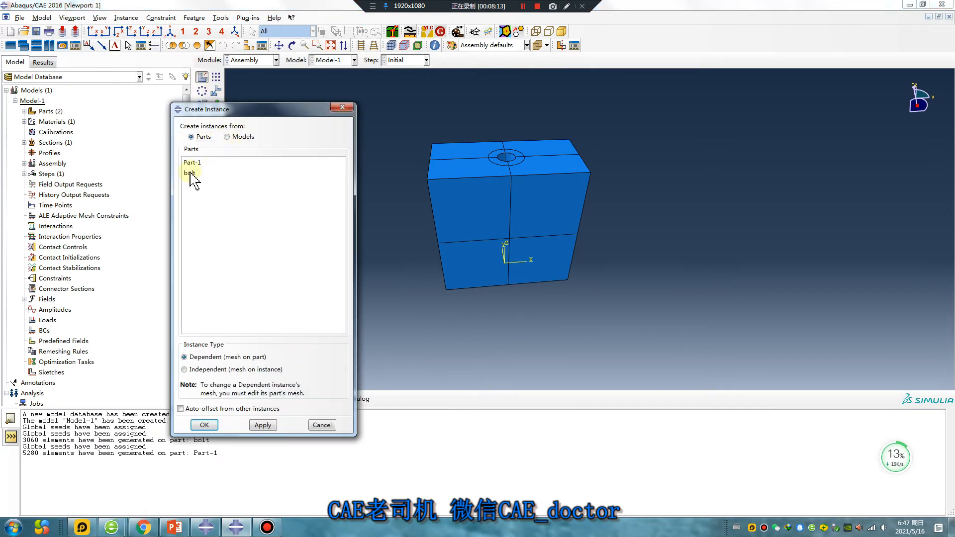
left_click(190, 174)
left_click_drag(578, 201, 390, 341, "ctrl+alt")
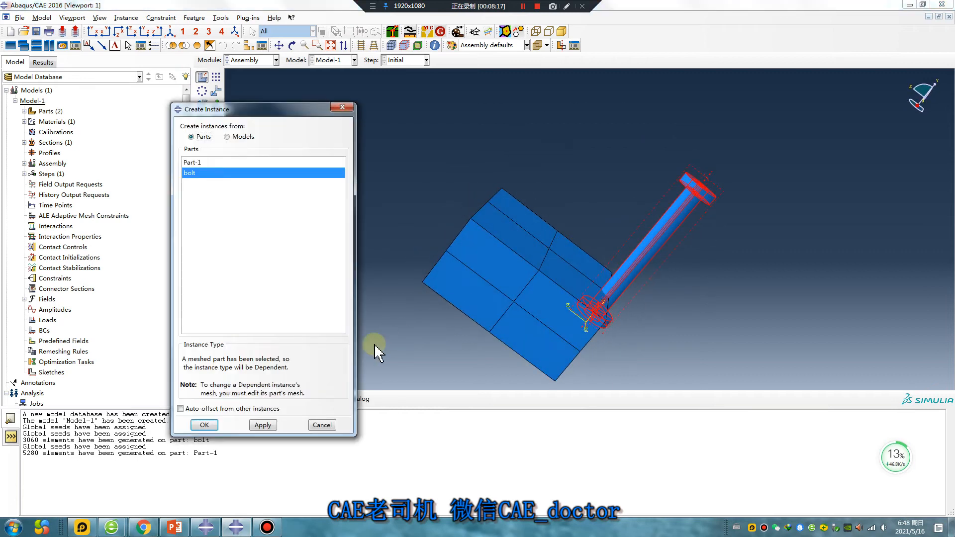
left_click(205, 424)
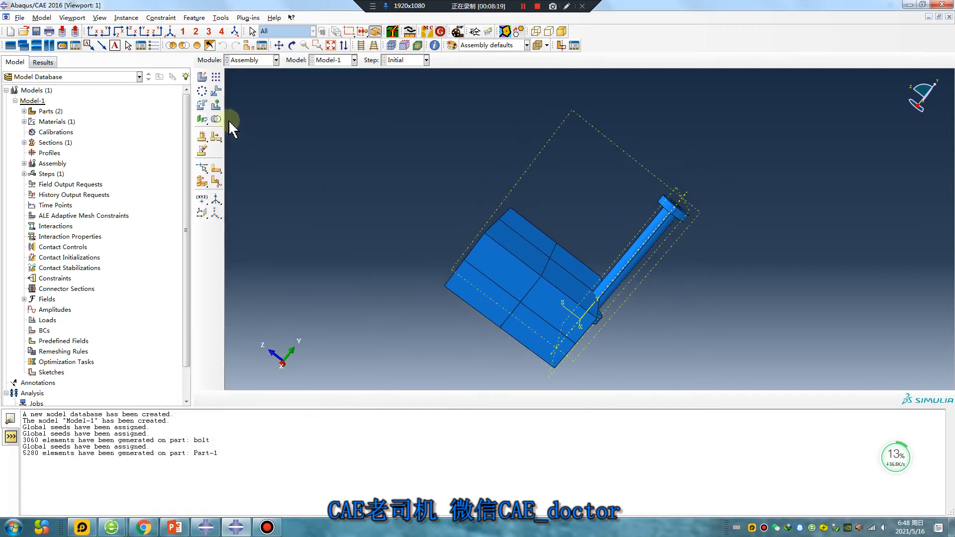
Rotate the bolt instance 90 degrees about the axis from the origin to 1,0.0,0.0.
left_click(202, 105)
left_click(660, 228)
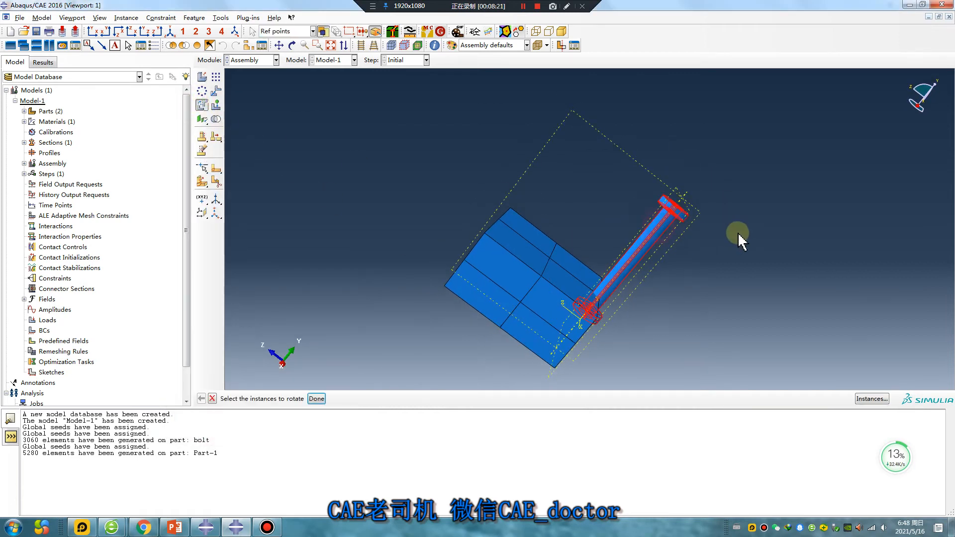
middle_click(734, 267)
left_click_drag(657, 269, 512, 332, "ctrl+alt")
left_click_drag(603, 312, 587, 336, "ctrl+alt")
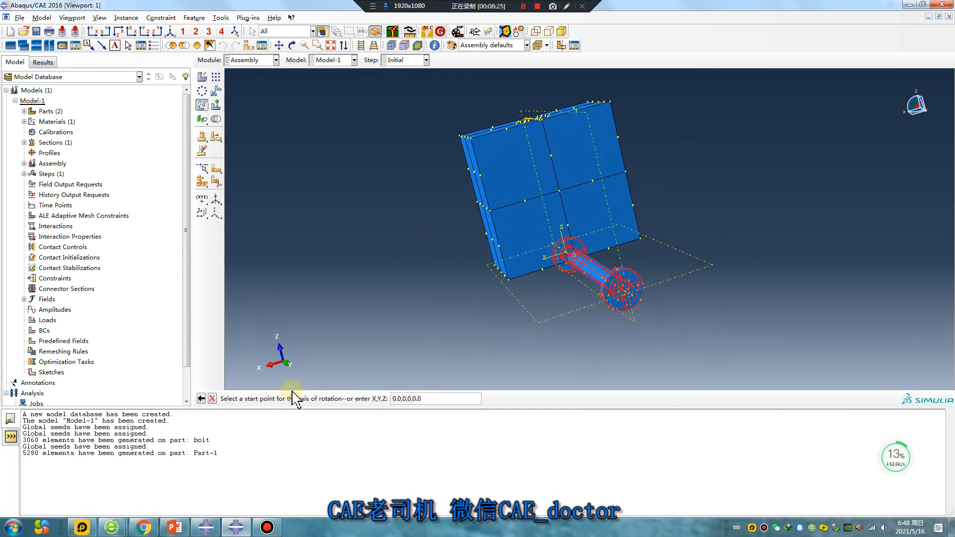
left_click(432, 397)
key("Return")
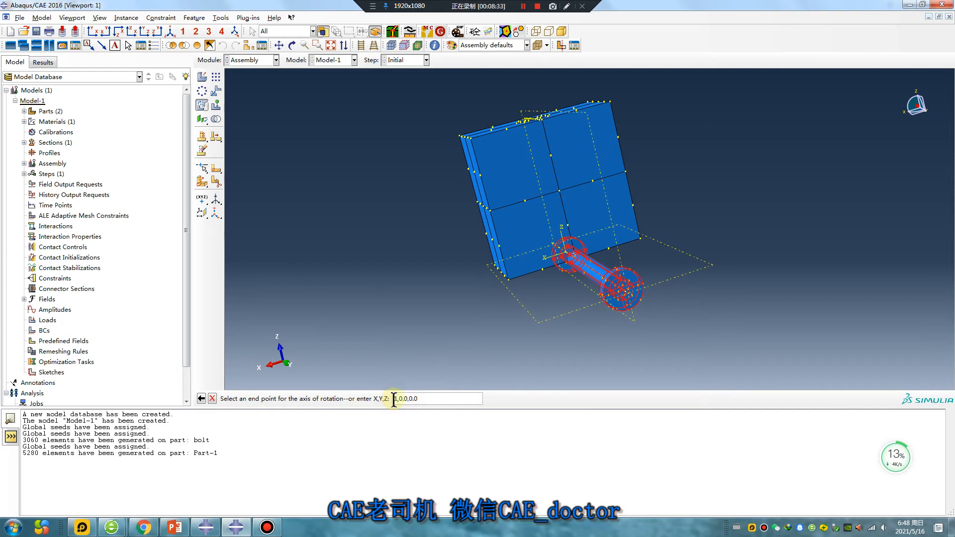
key("Return")
left_click_drag(299, 399, 276, 399)
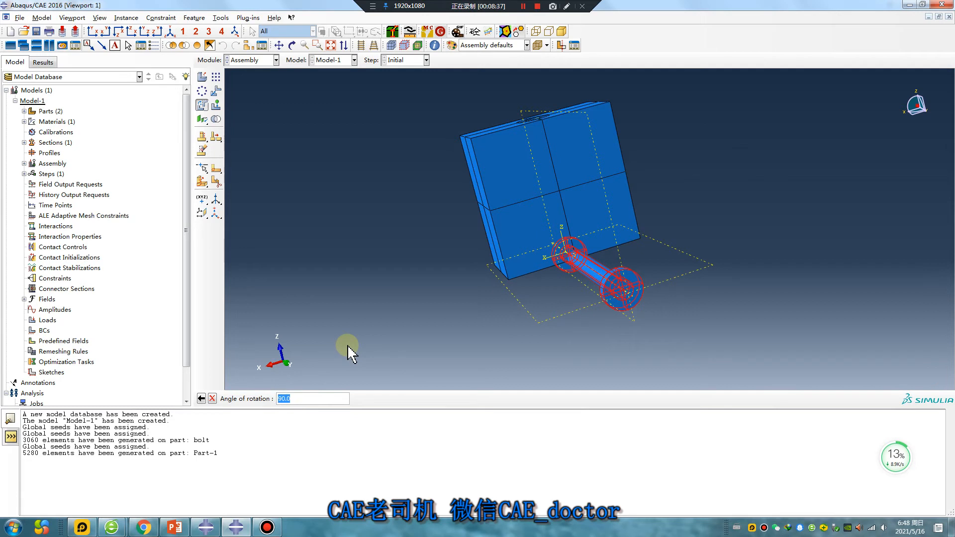
key("Return")
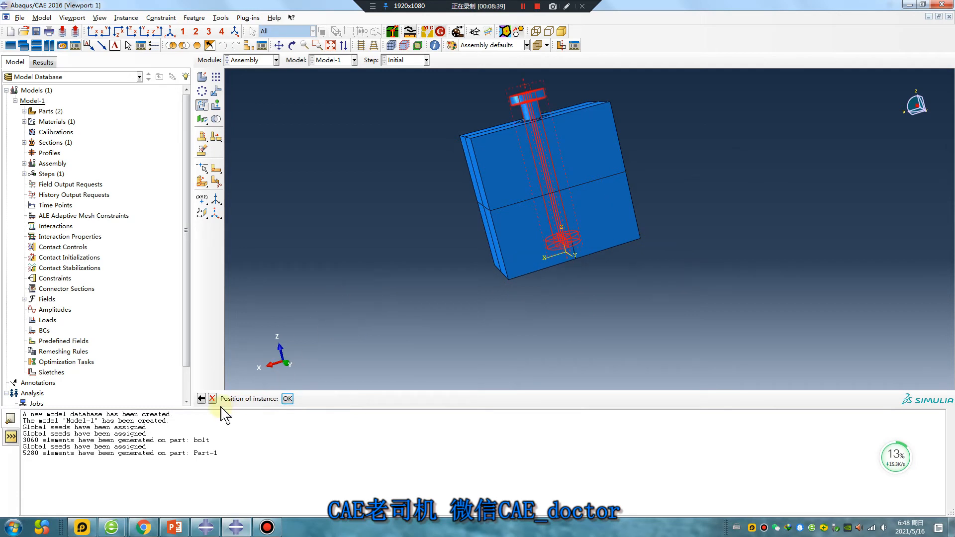
left_click(291, 398)
Examine the bolt head's position relative to the top of the blocks, and display the assembly in wireframe.
left_click_drag(554, 231, 548, 183, "ctrl+alt")
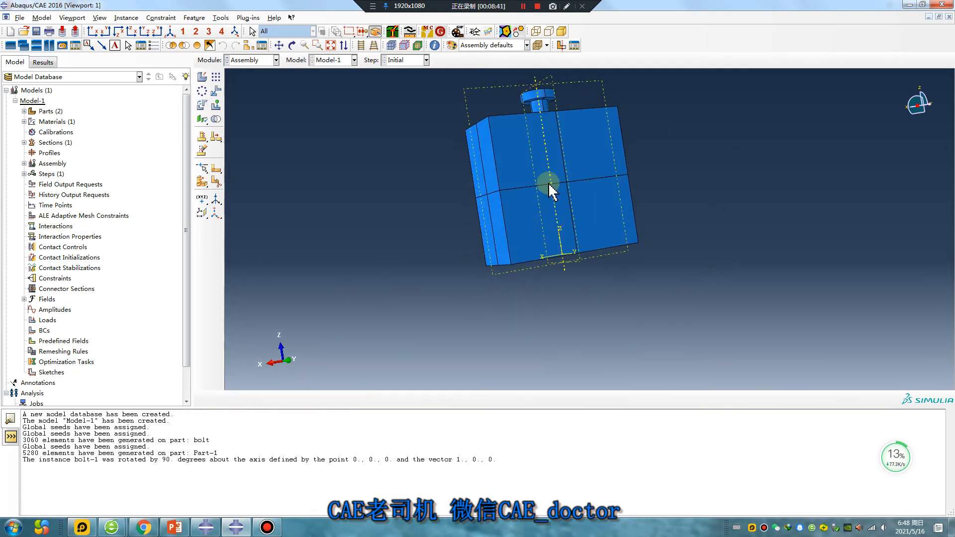
scroll(527, 97, "down", 1)
scroll(544, 103, "down", 3)
left_click_drag(584, 129, 583, 162, "ctrl+alt")
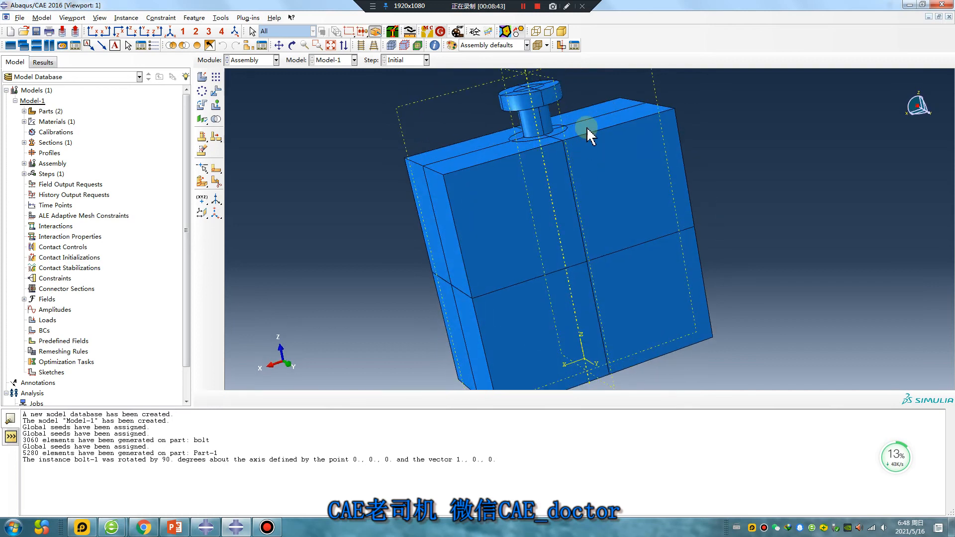
scroll(589, 99, "down", 2)
left_click_drag(587, 108, 546, 110, "ctrl+alt")
left_click(536, 32)
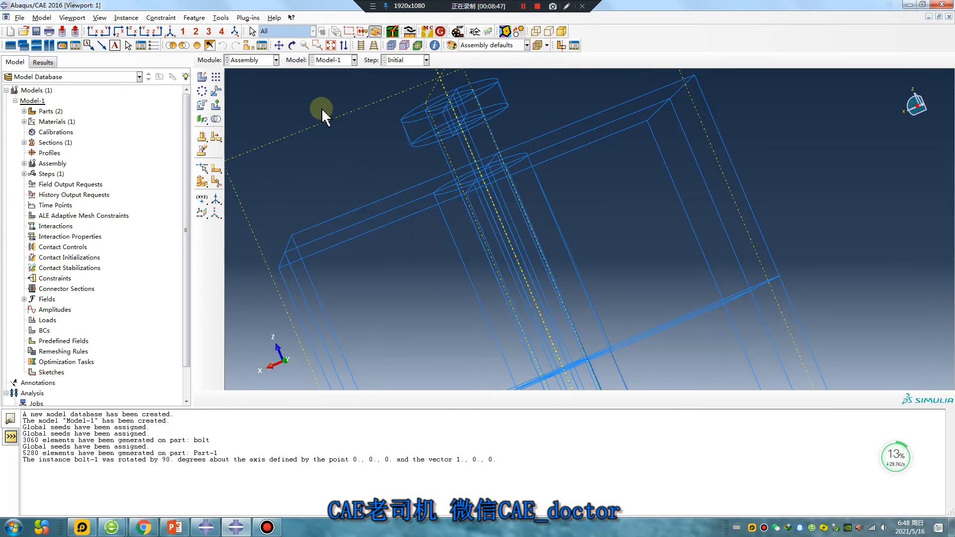
Translate the bolt from the underside of its head to the matching point at the top block's hole, and restore the shaded display.
left_click(216, 91)
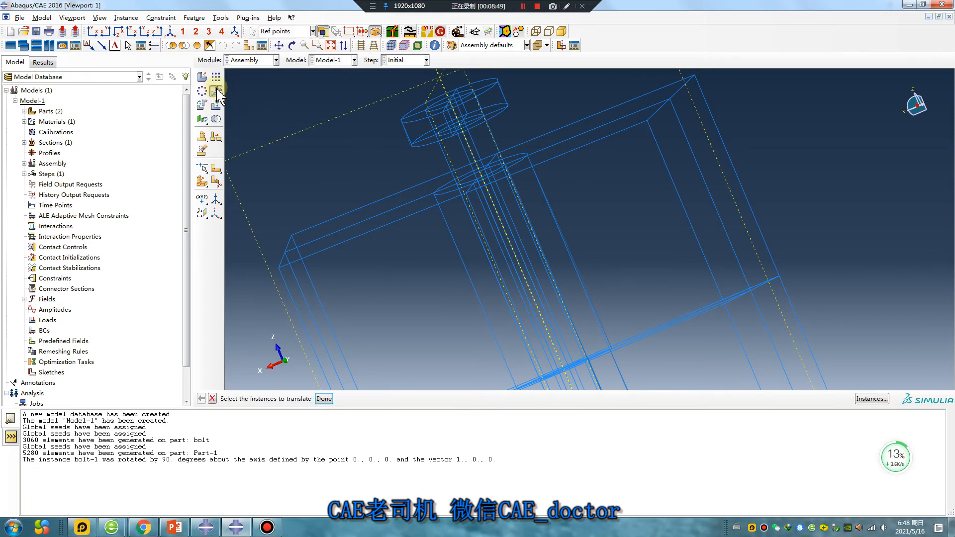
left_click(455, 138)
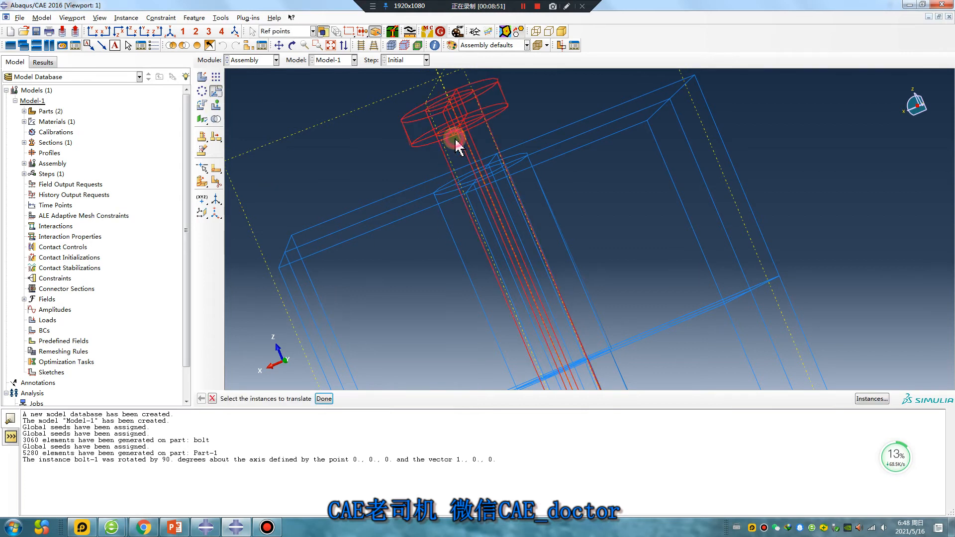
left_click(324, 398)
left_click_drag(457, 170, 470, 135, "ctrl+alt")
left_click(458, 126)
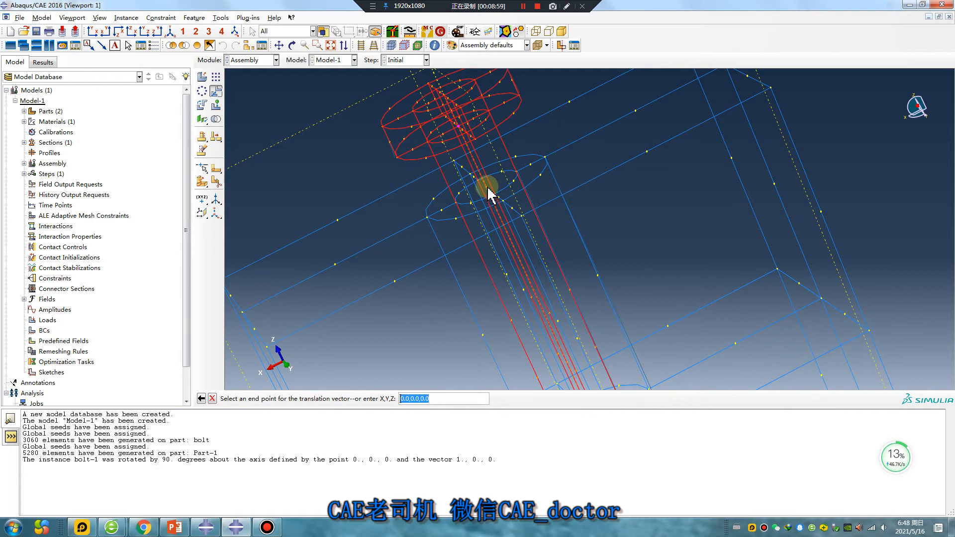
left_click(487, 190)
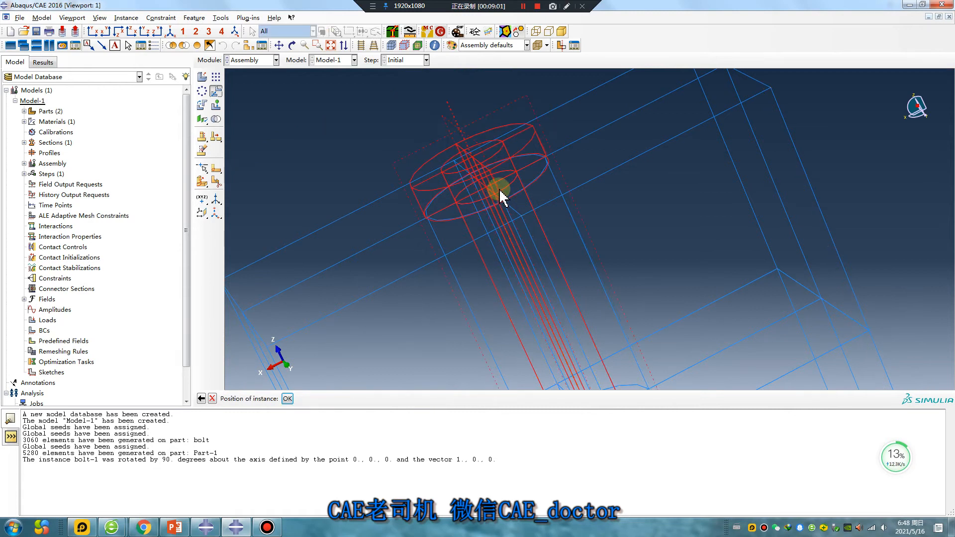
left_click(286, 398)
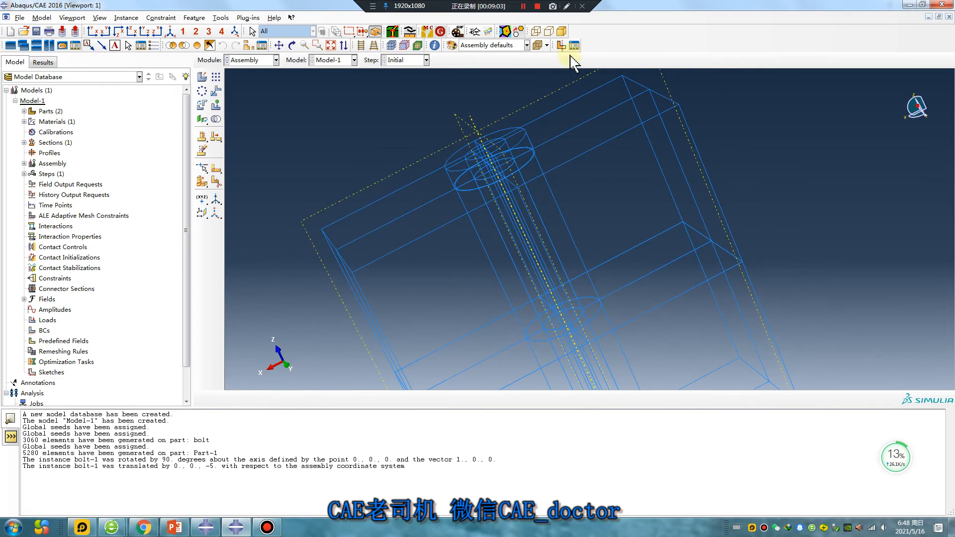
left_click(562, 33)
mouse_move(511, 145)
left_mouse_down("ctrl+alt")
mouse_move(605, 251)
mouse_move(512, 171)
mouse_move(528, 240)
mouse_move(657, 214)
mouse_move(514, 194)
mouse_move(463, 174)
left_mouse_up("ctrl+alt")
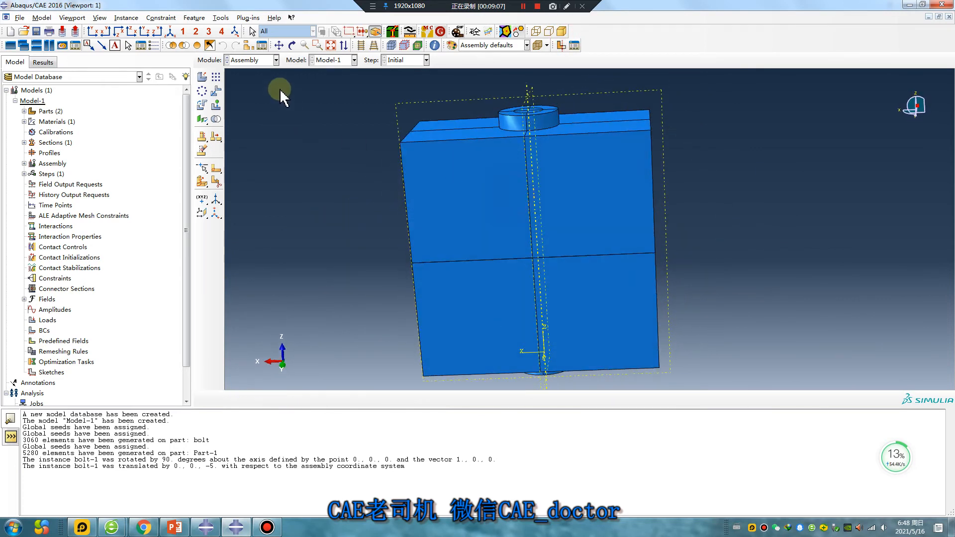
Create a Static, General step with Nlgeom on, a 0.001 initial increment, and an adjusted maximum increment size.
left_click(255, 61)
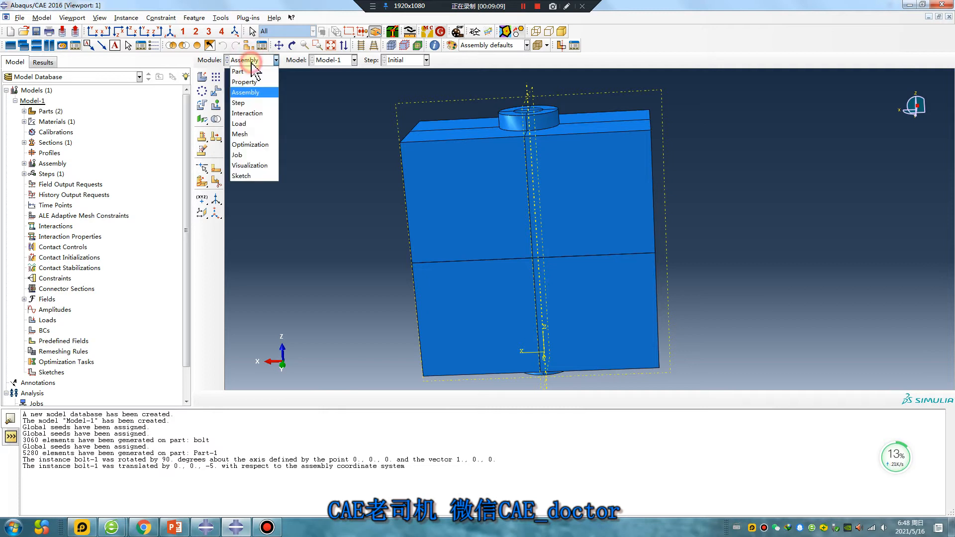
left_click(247, 98)
left_click(201, 78)
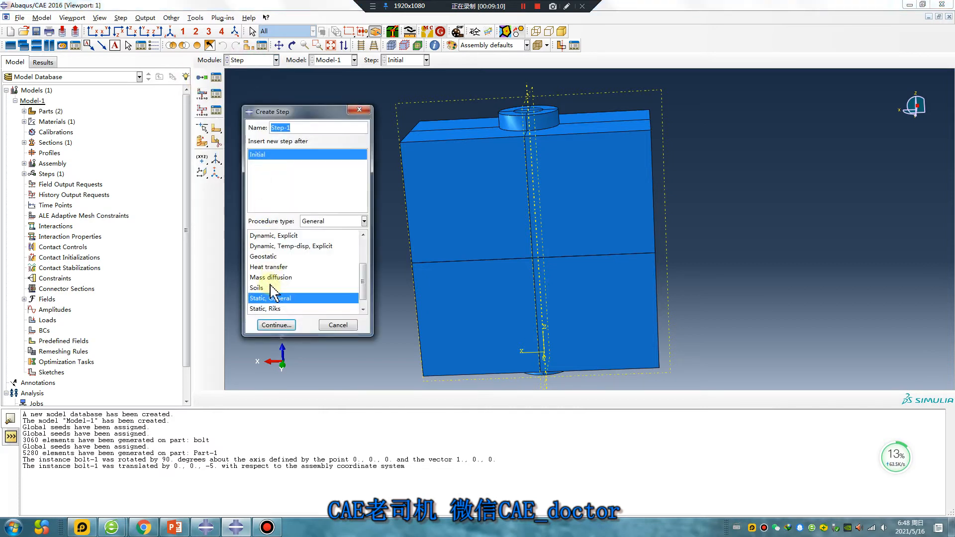
left_click(277, 326)
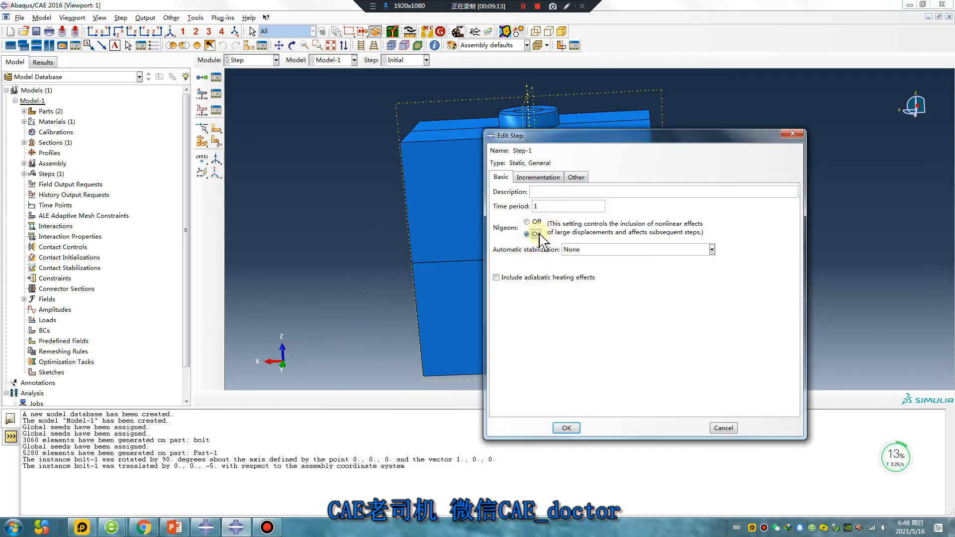
left_click(538, 178)
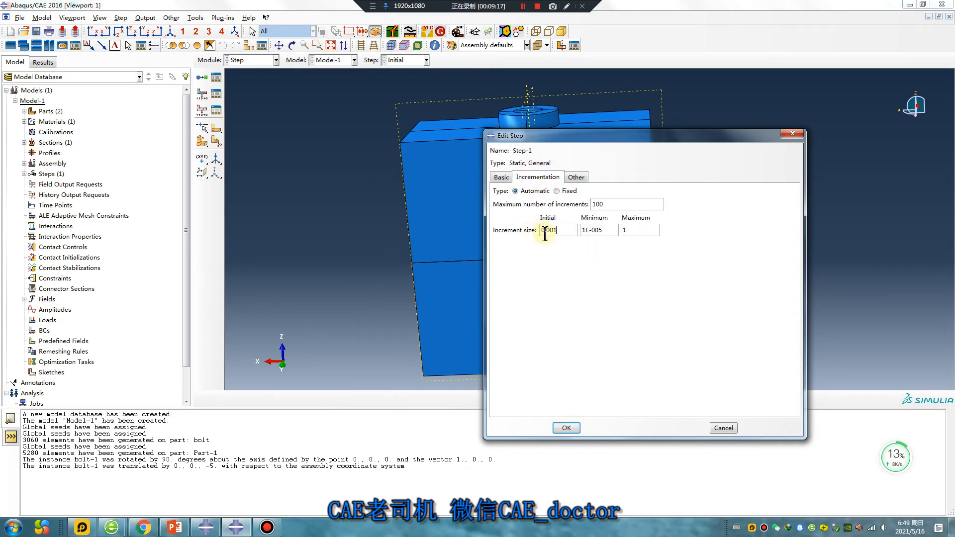
left_click_drag(634, 231, 613, 230)
type("6")
left_click(568, 427)
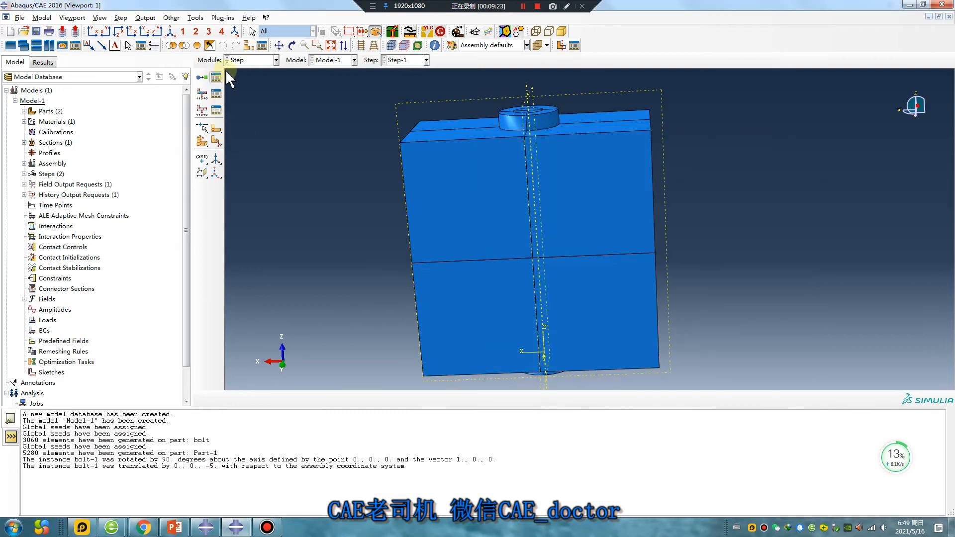
Search the whole model for contact pairs in the Interaction module, using the default separation tolerance and extension angle.
left_click(275, 60)
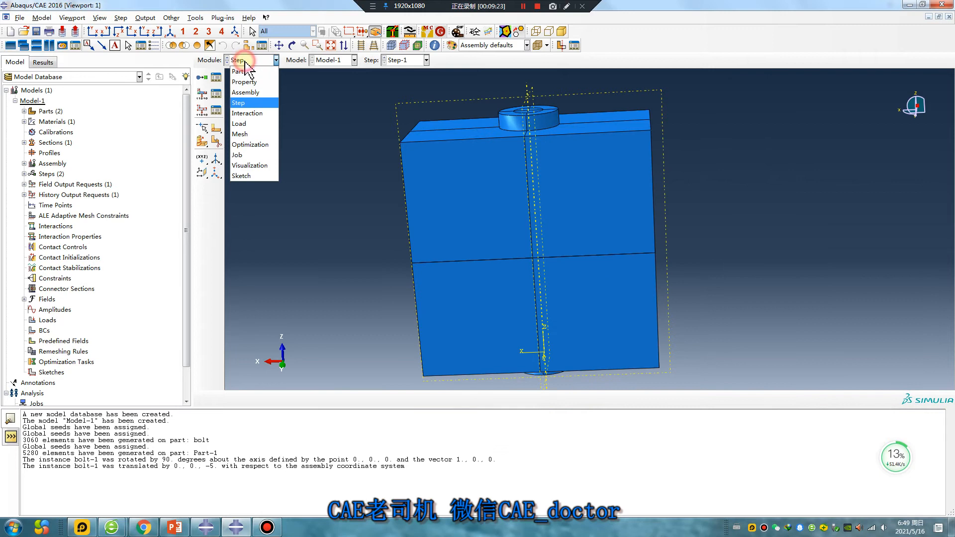
left_click(268, 119)
left_click_drag(426, 160, 486, 233, "ctrl+alt")
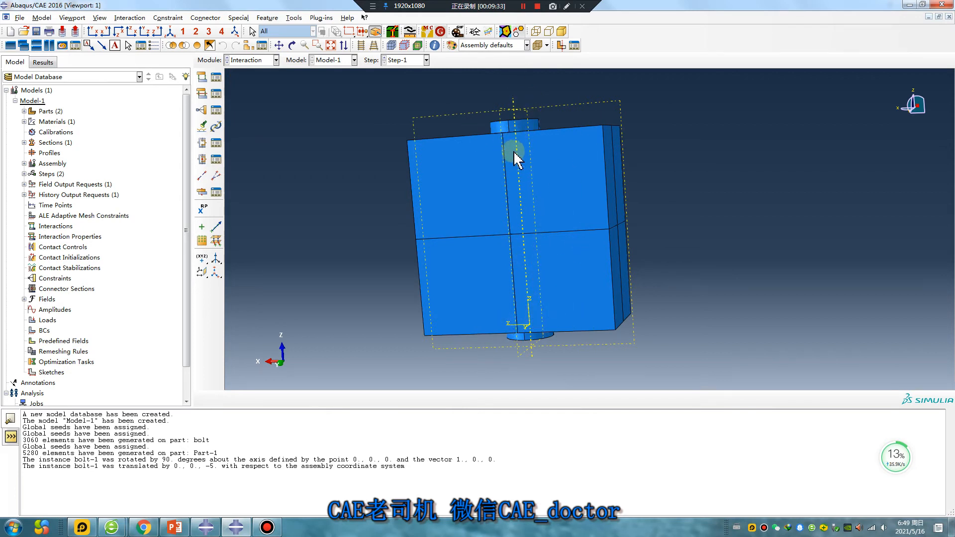
scroll(517, 130, "down", 2)
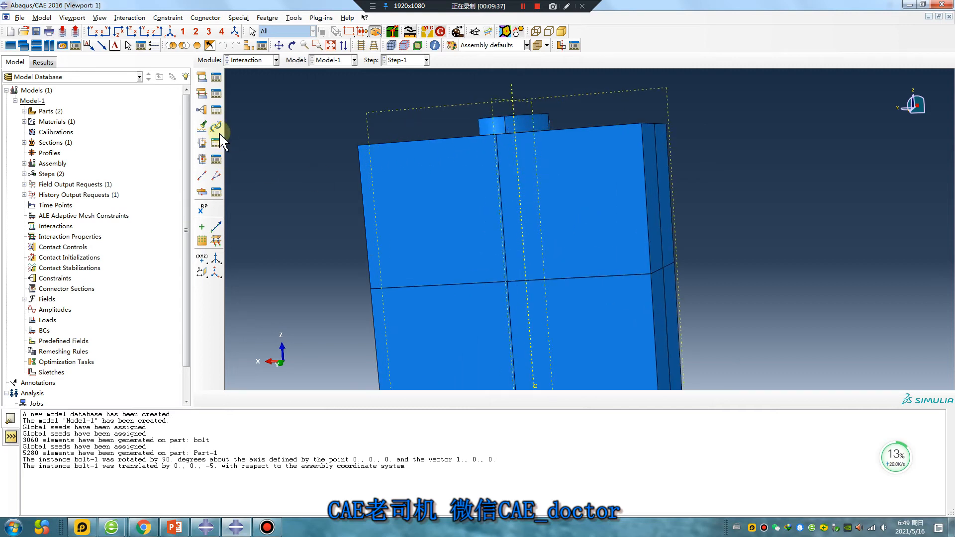
left_click(203, 127)
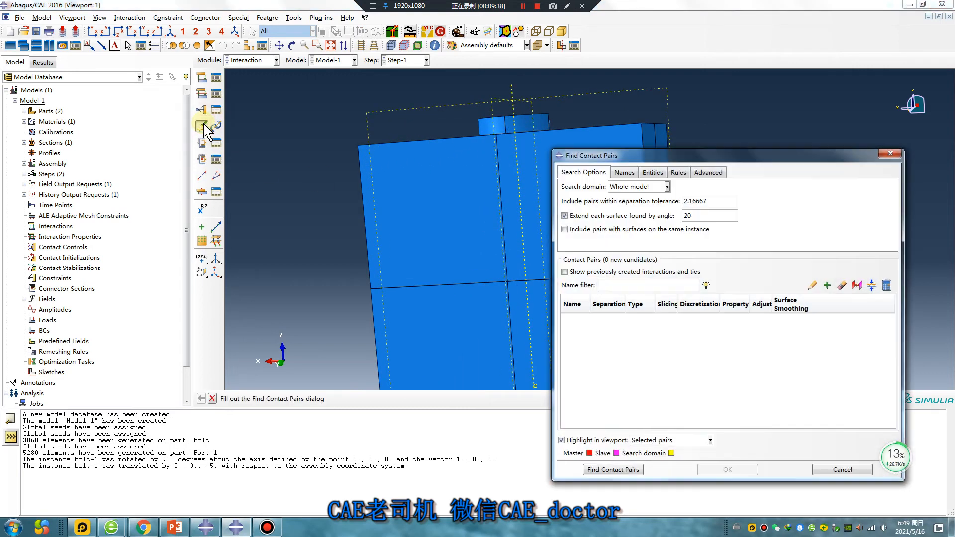
left_click(607, 471)
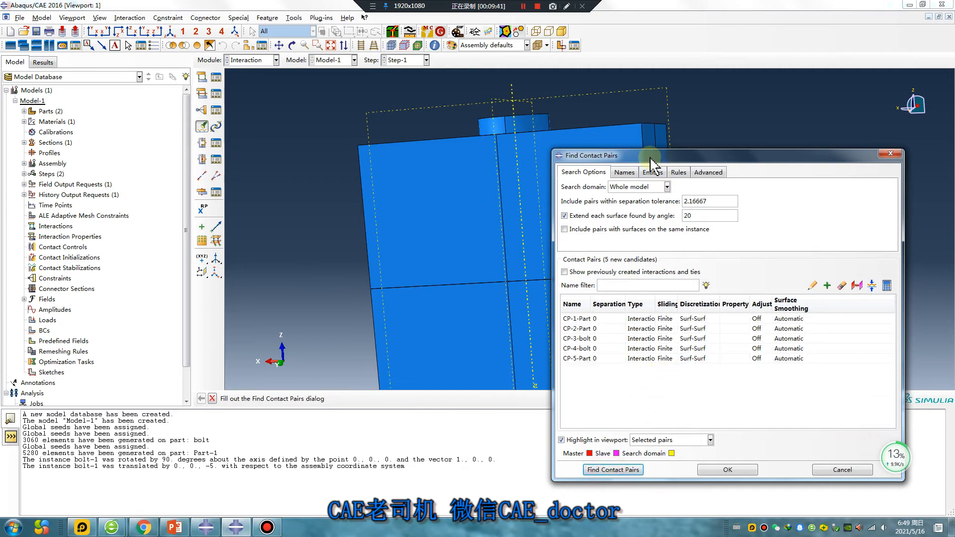
left_click_drag(652, 161, 780, 145)
Examine each candidate contact pair's highlighted surfaces: block to block, bolt heads to blocks, and bolt shank to holes.
left_click(768, 302)
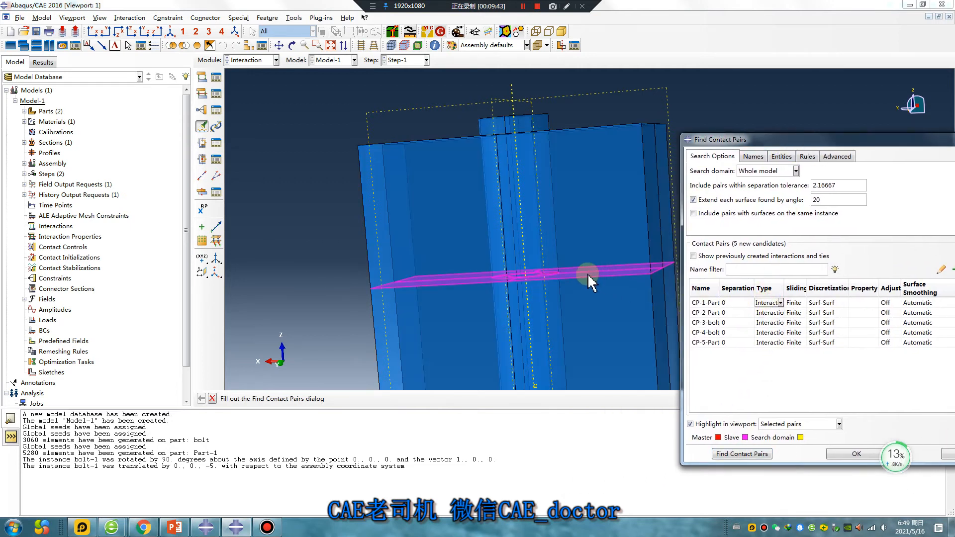
left_click(769, 313)
scroll(424, 149, "down", 3)
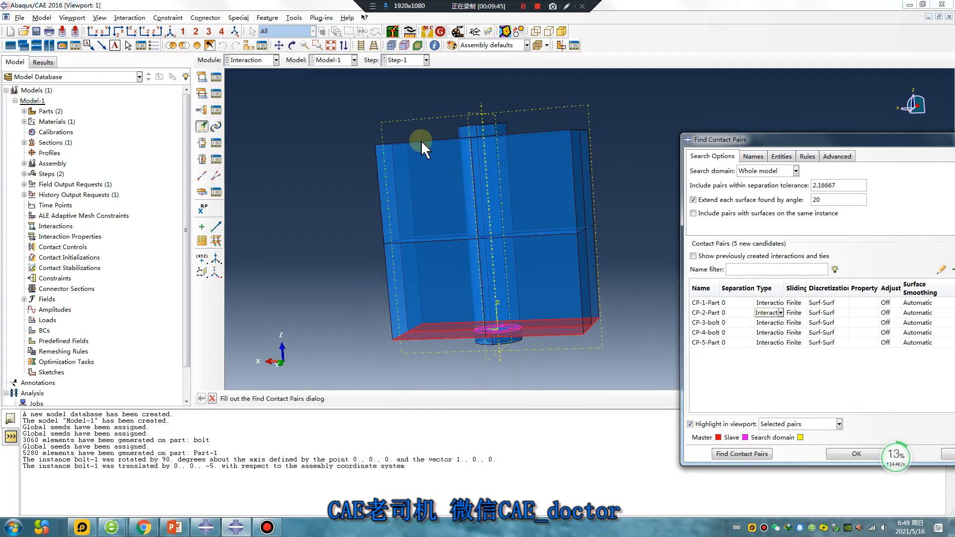
left_click(768, 323)
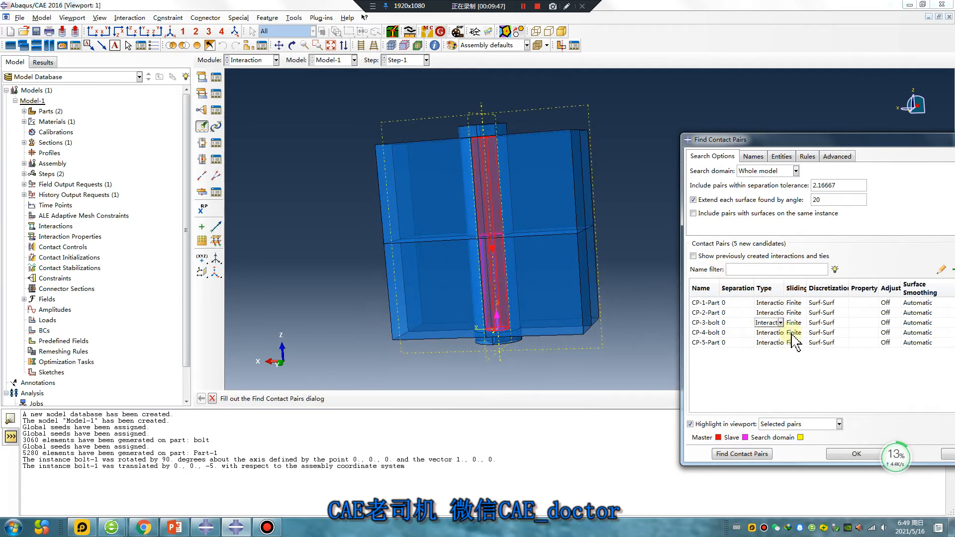
left_click(769, 332)
left_click(768, 323)
scroll(477, 254, "up", 4)
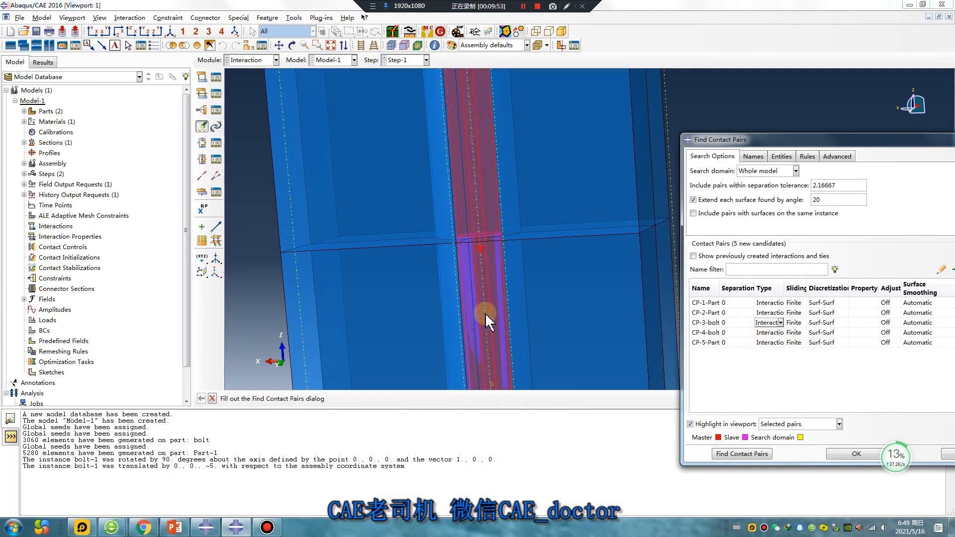
left_click(769, 332)
scroll(553, 297, "down", 3)
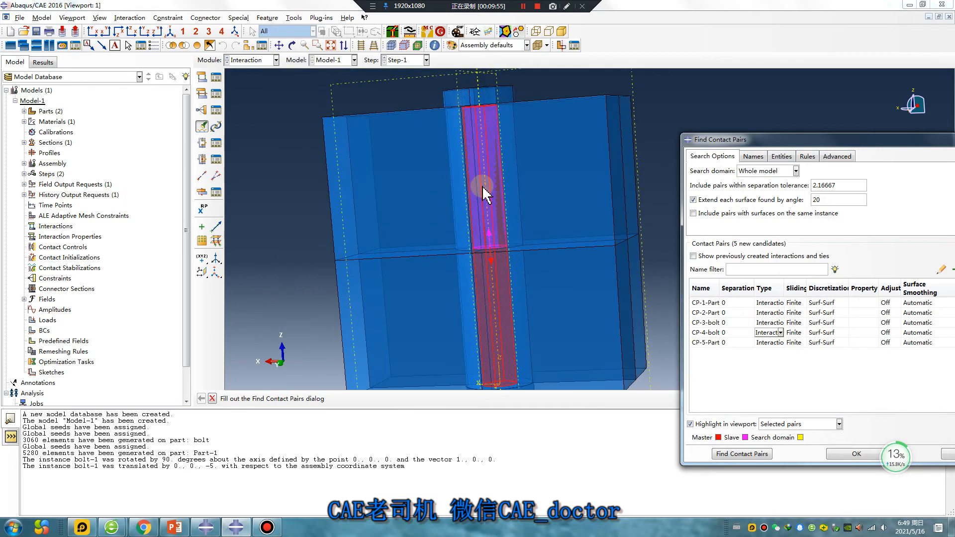
left_click(769, 342)
scroll(517, 298, "down", 3)
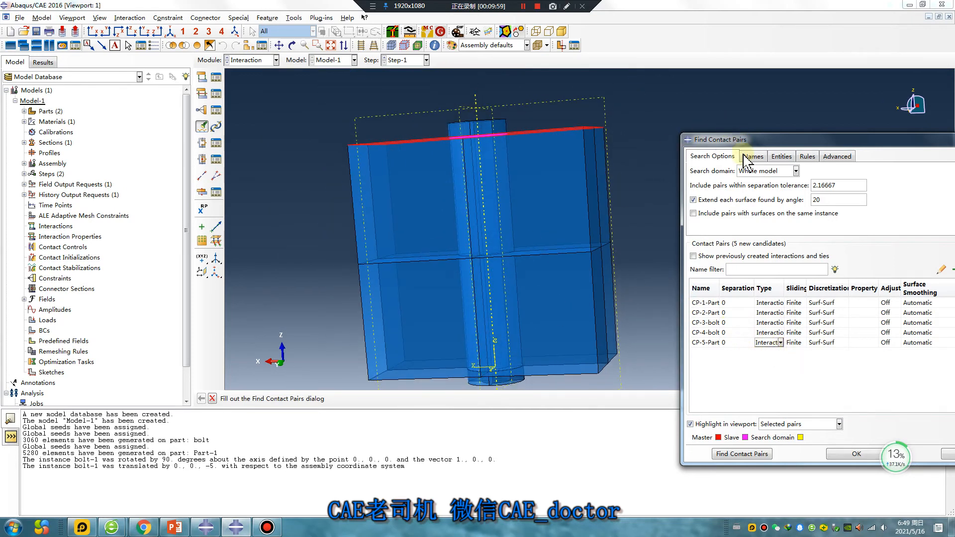
Create a contact property with Penalty friction of 0.1 and "Hard" normal contact, assign it to all candidate pairs, and create the interactions.
double_click(864, 289)
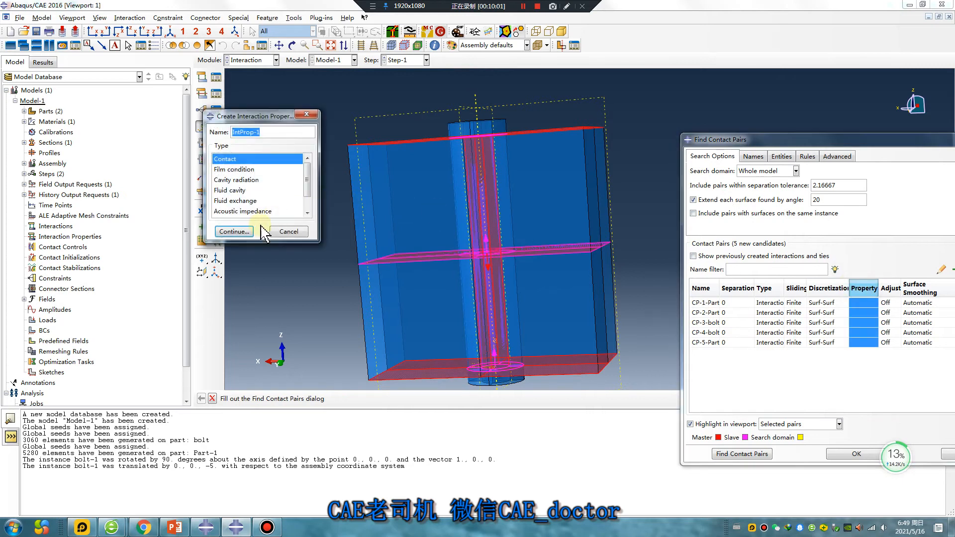
left_click(234, 232)
left_click(155, 194)
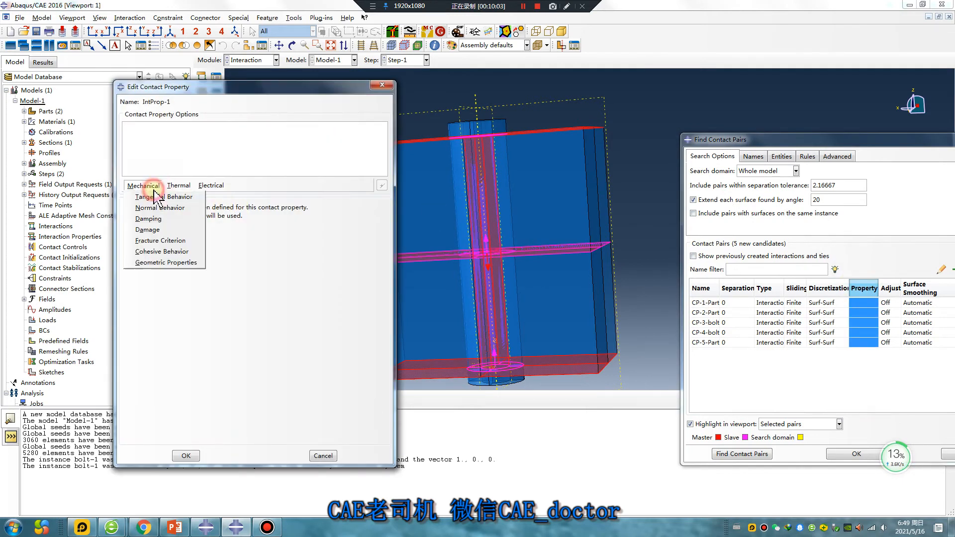
left_click(159, 195)
left_click(234, 218)
left_click(213, 243)
left_click(151, 330)
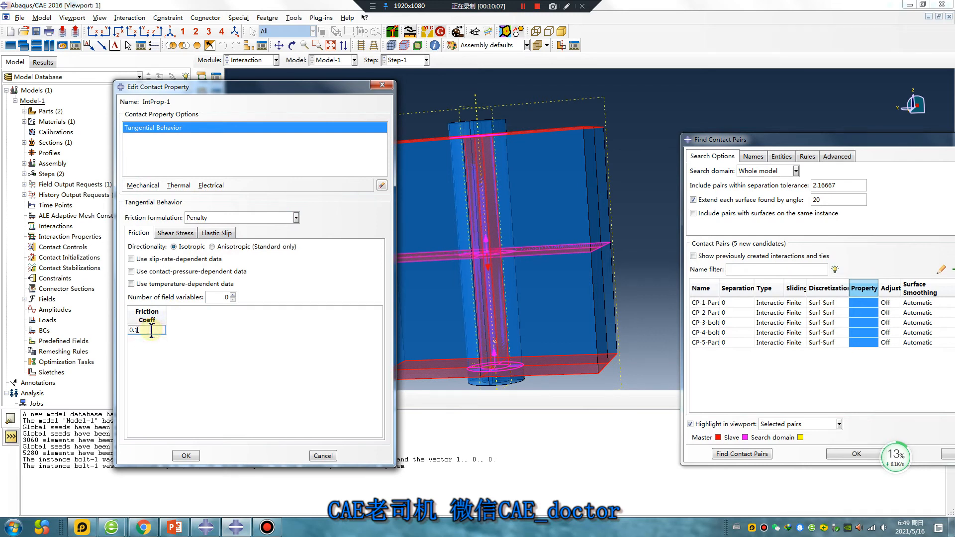
left_click(149, 189)
left_click(159, 208)
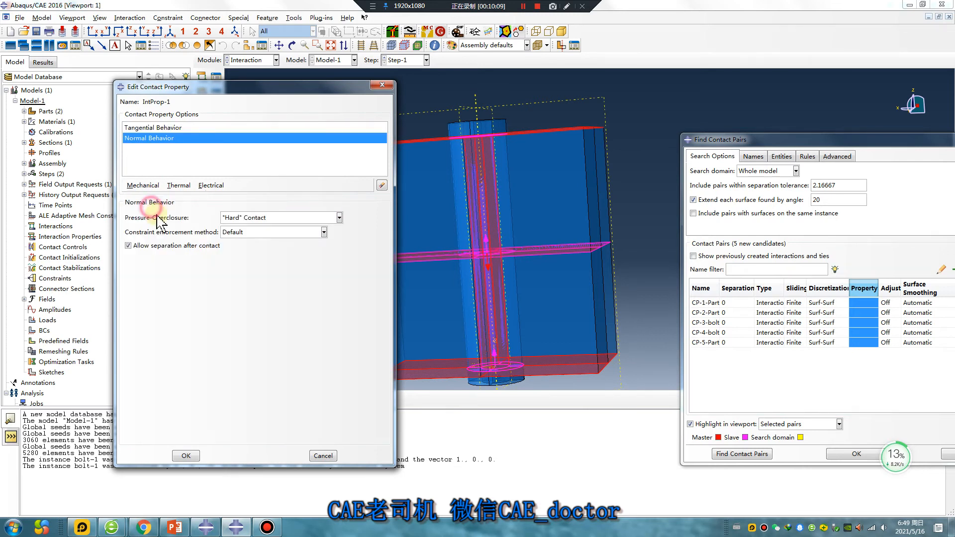
left_click(186, 454)
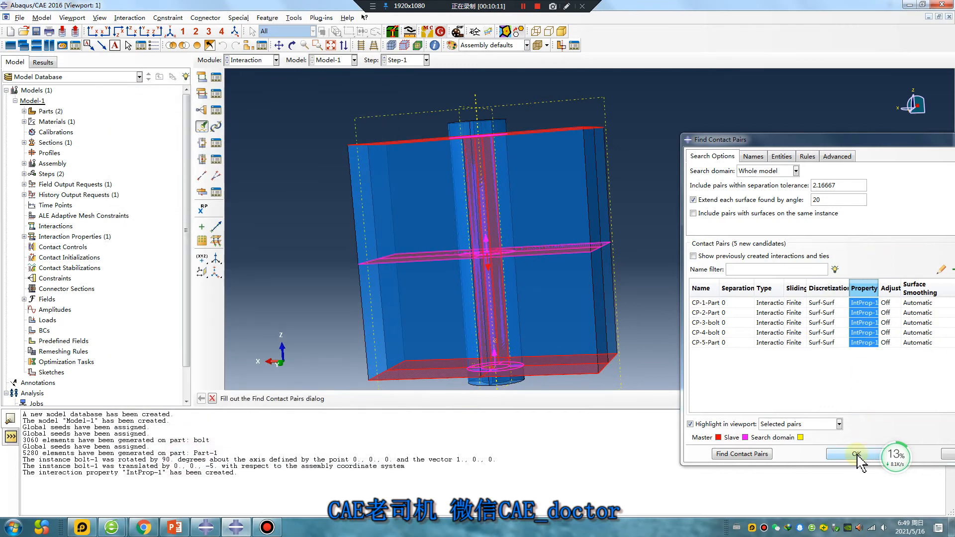
left_click(856, 454)
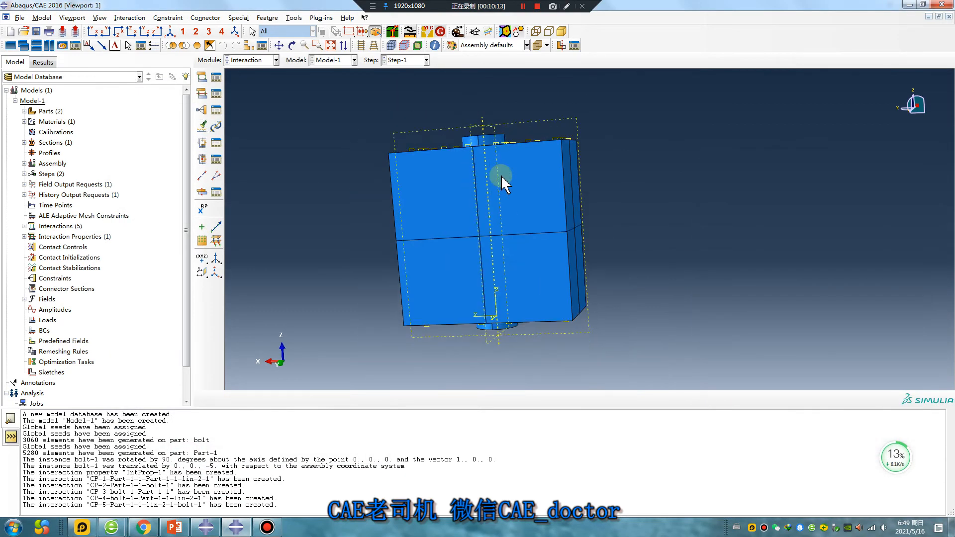
Apply an ENCASTRE boundary condition in the Initial step to the four bottom faces of the lower block, around the bolt head.
left_click(258, 61)
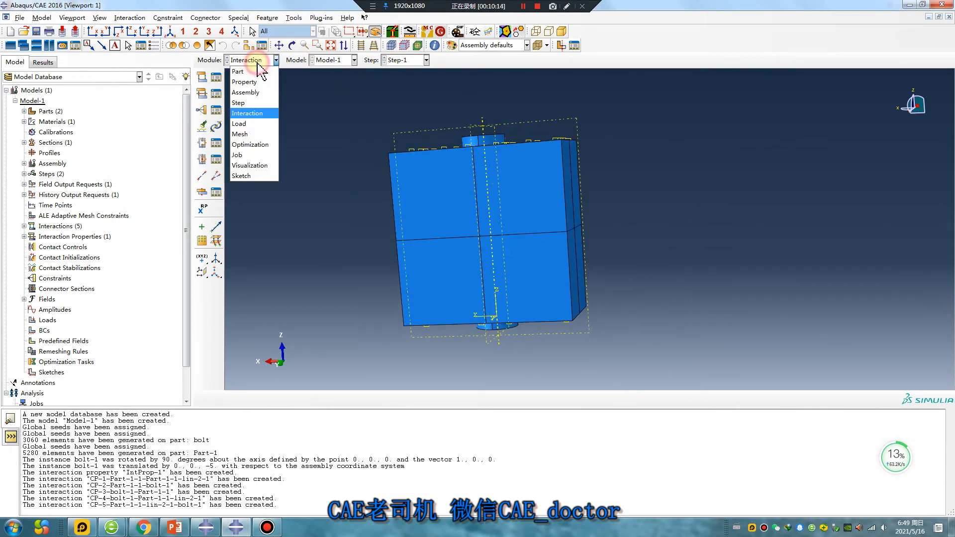
left_click(245, 124)
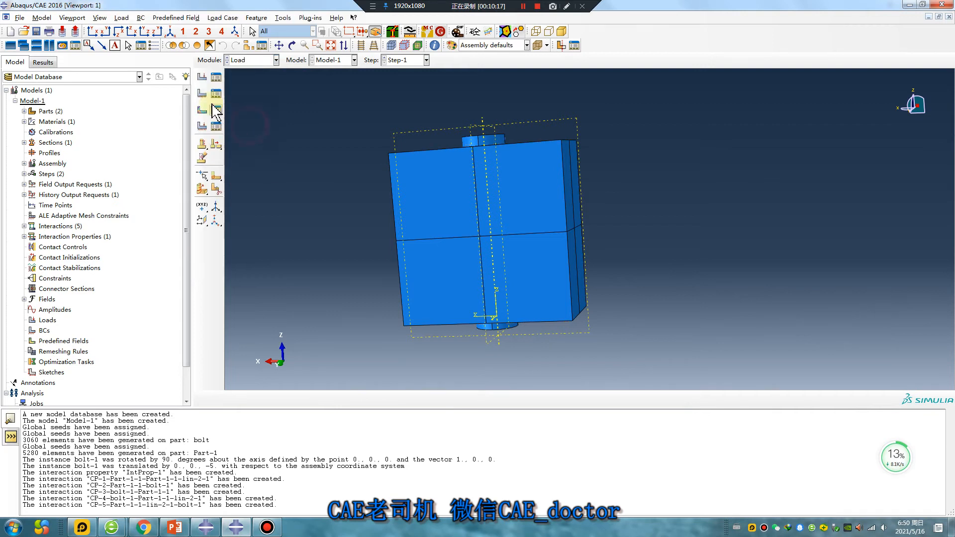
left_click(202, 94)
left_click(267, 196)
left_click(253, 205)
left_click(251, 350)
left_click_drag(508, 288, 481, 152, "ctrl+alt")
left_click_drag(548, 229, 625, 225, "ctrl+alt")
left_click(483, 172)
left_click(468, 204, "shift")
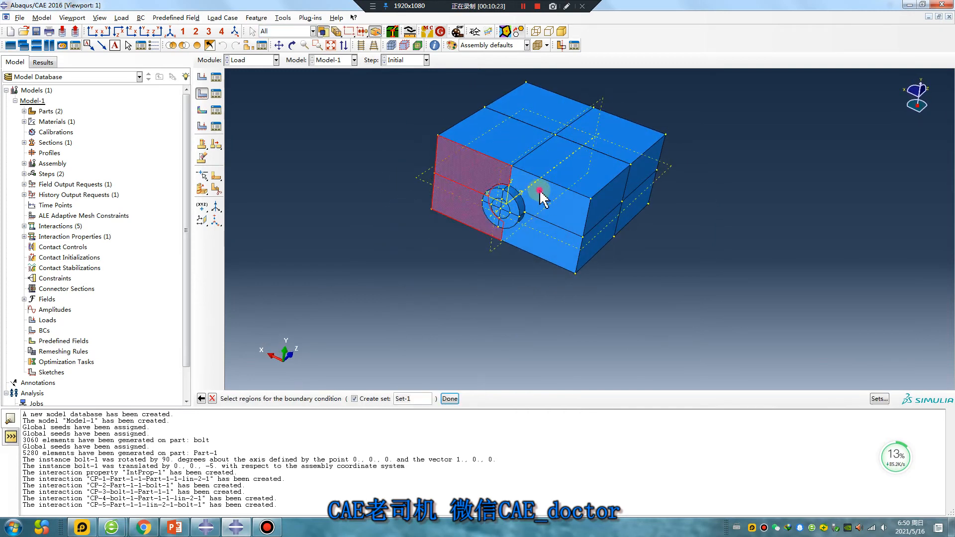
left_click(543, 196, "shift")
left_click(554, 234, "shift")
middle_click(363, 281)
left_click(83, 285)
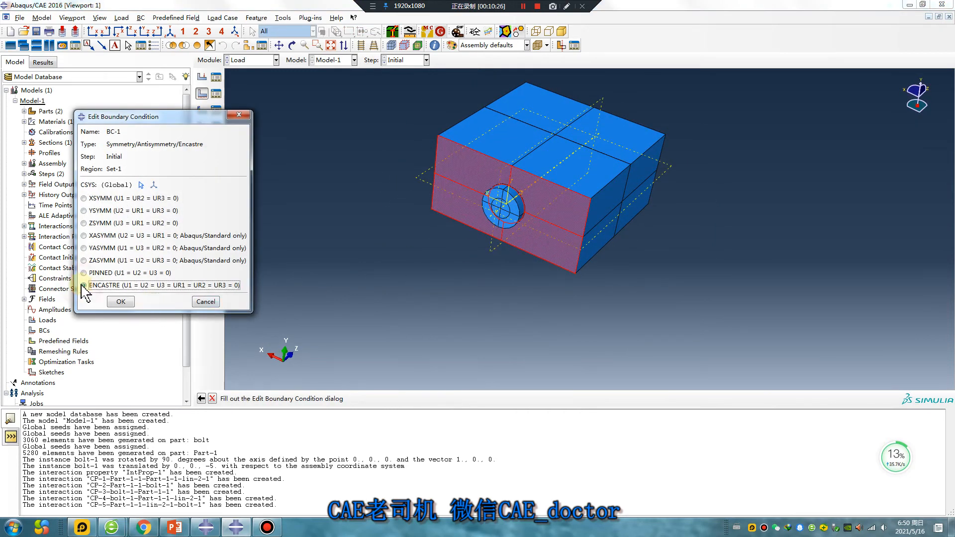
left_click(121, 301)
Replace the viewport display group with the bolt-1 instance so that only the bolt is shown.
left_click_drag(512, 267, 597, 283, "ctrl+alt")
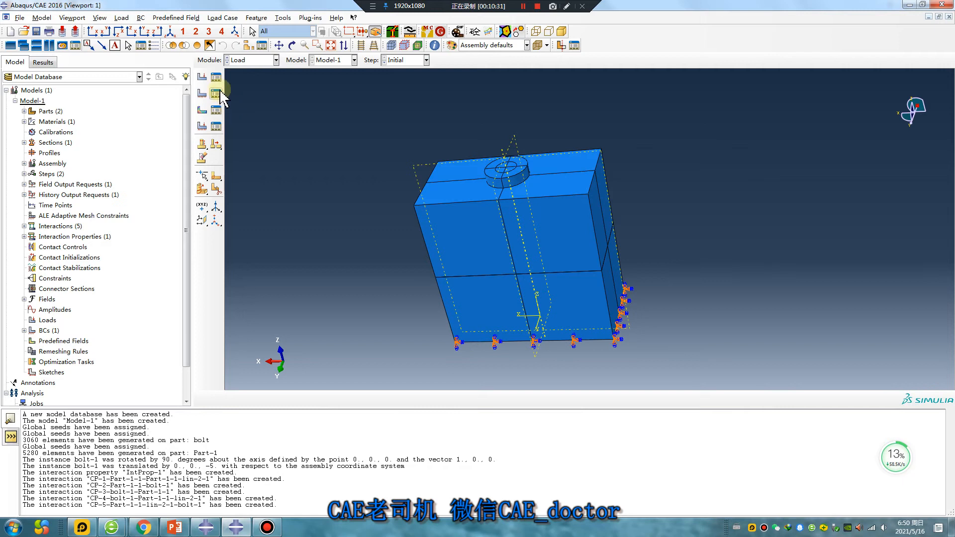
left_click(249, 46)
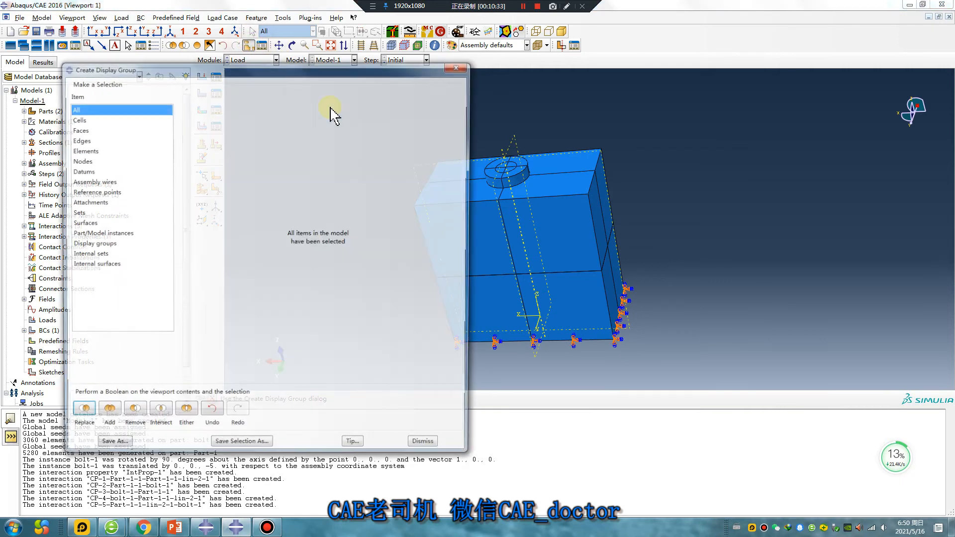
left_click(88, 233)
left_click(212, 134)
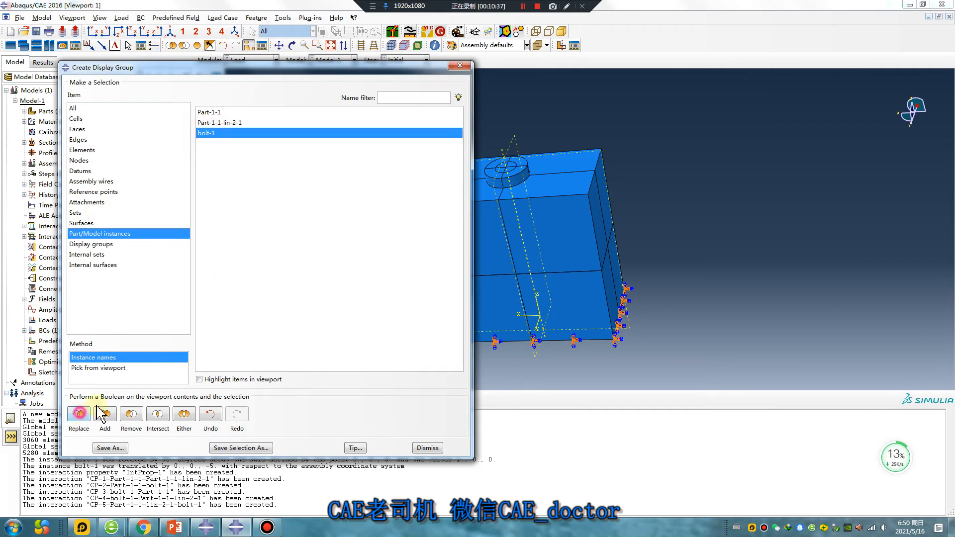
left_click(465, 66)
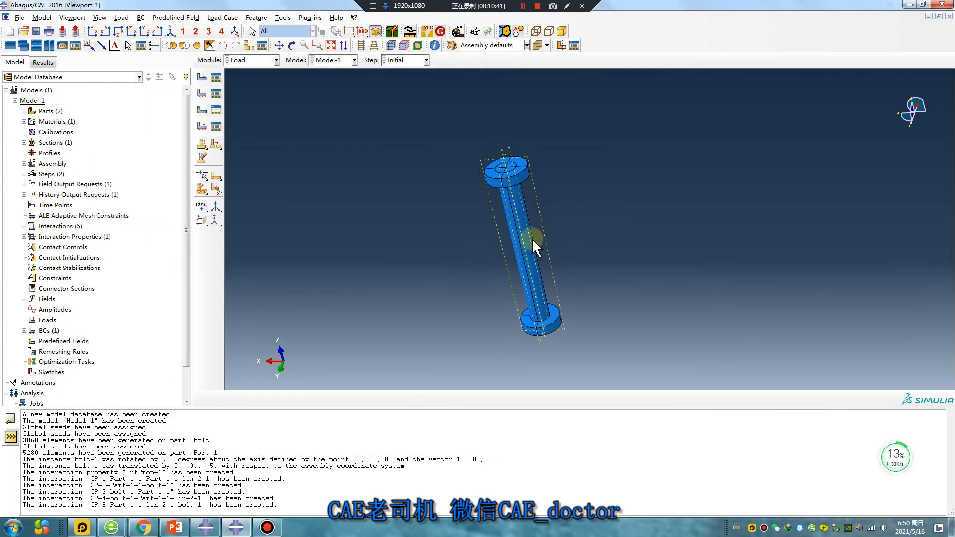
Partition all cells of the bolt part with a point-and-normal plane at mid-shank, perpendicular to the shank edge, deleting the affected mesh.
left_click(255, 60)
left_click(238, 71)
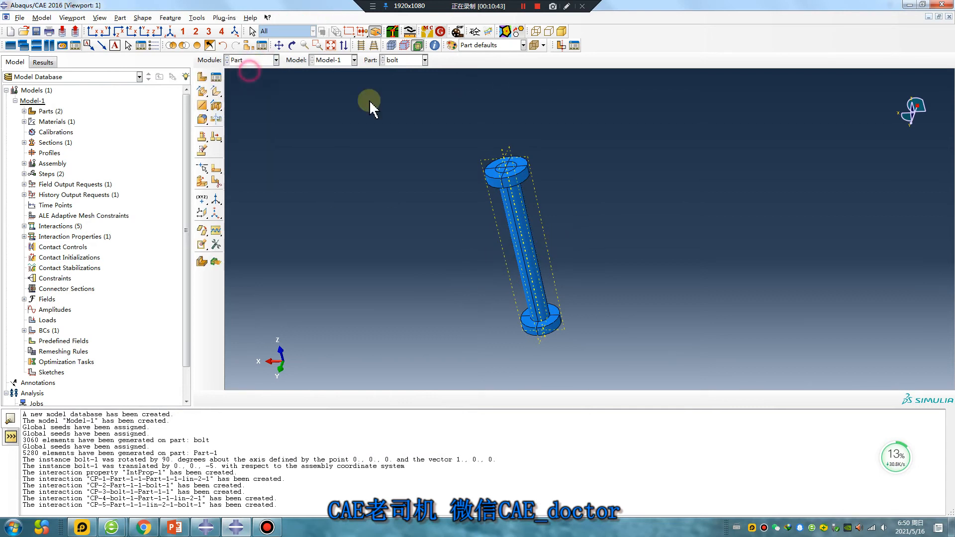
scroll(517, 207, "up", 10)
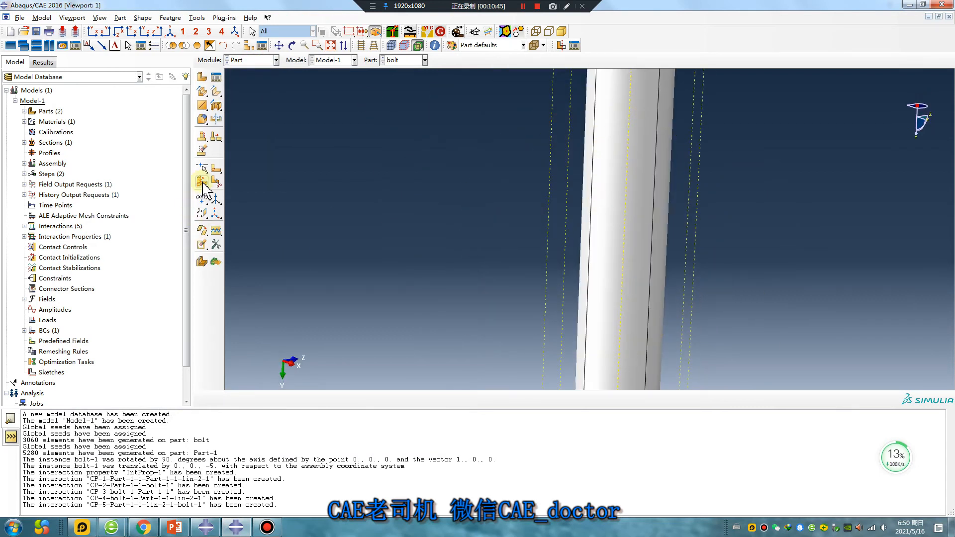
left_click_drag(203, 183, 217, 183)
left_click_drag(769, 268, 405, 178)
left_click(309, 399)
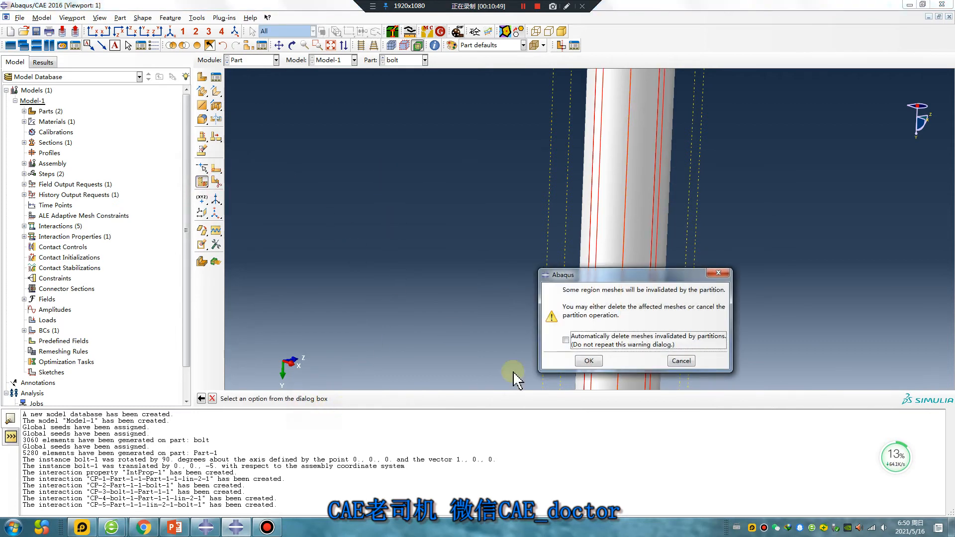
left_click(589, 362)
left_click(364, 399)
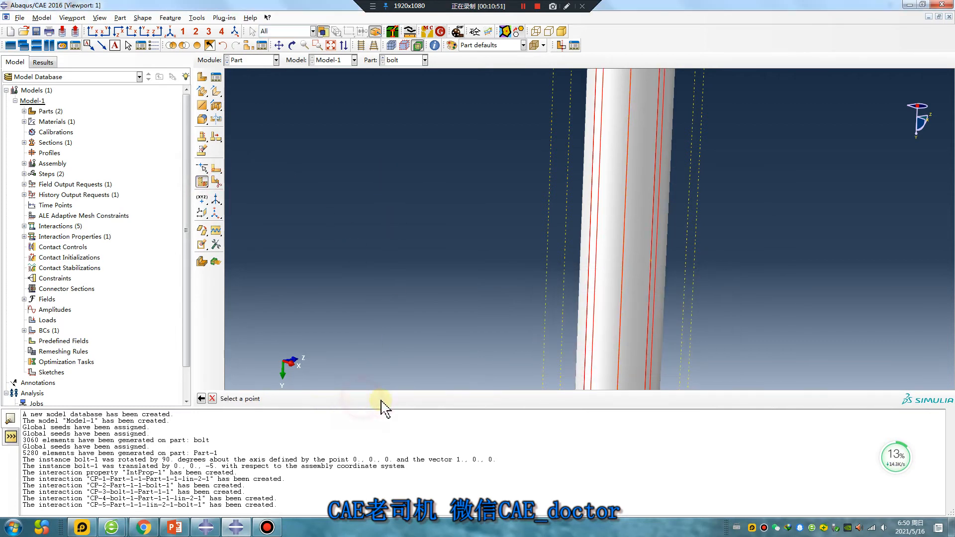
left_click(653, 263)
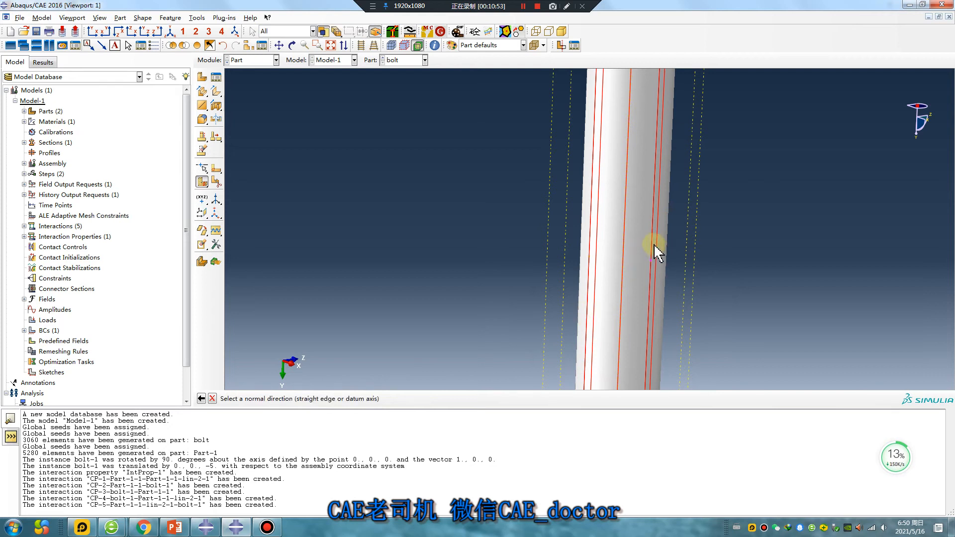
left_click(651, 241)
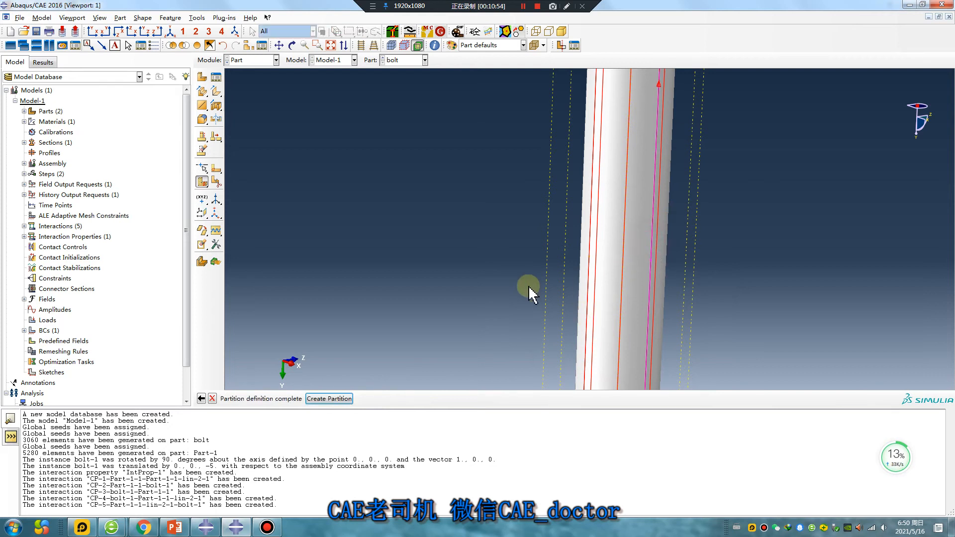
left_click(343, 399)
Regenerate the mesh on the partitioned bolt part.
left_click(246, 60)
left_click(241, 134)
left_click(202, 91)
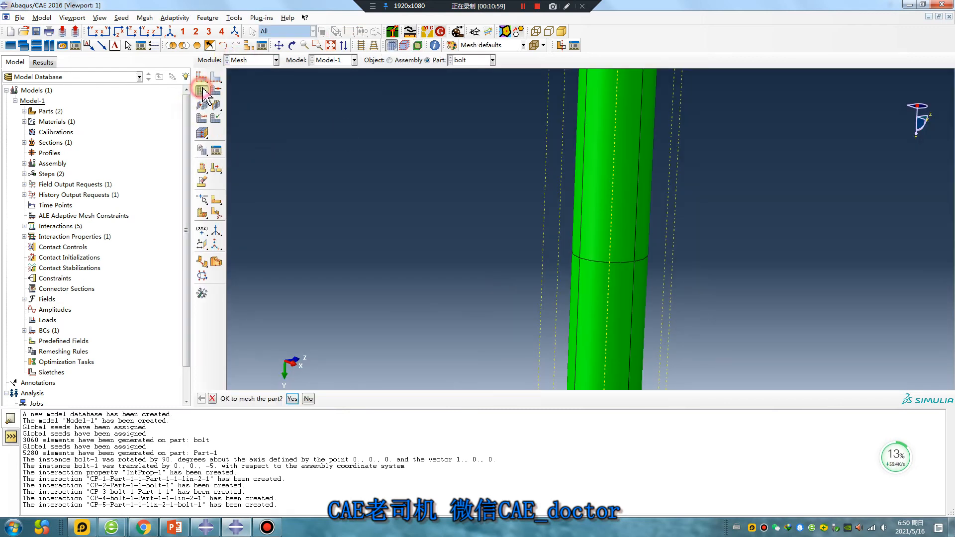
left_click(293, 398)
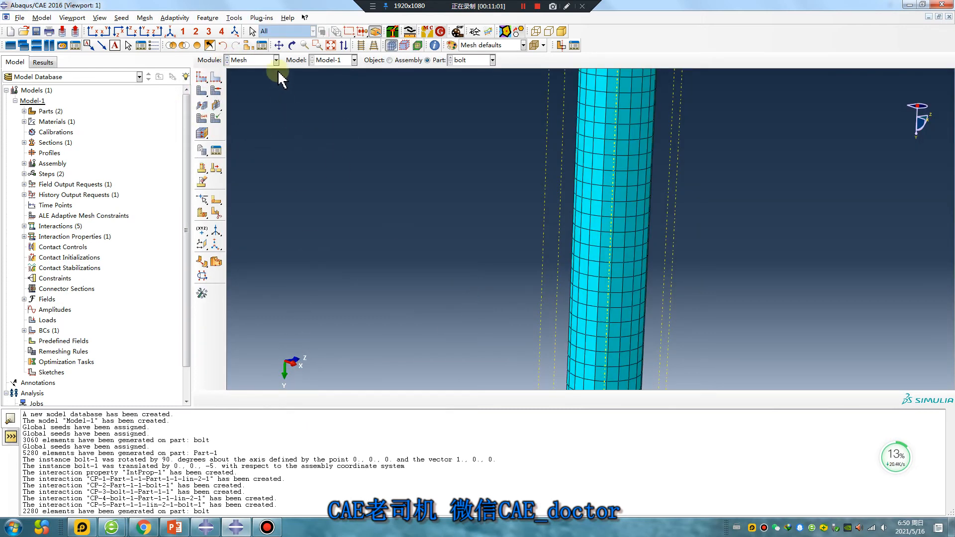
Start creating a mechanical Bolt load, Load-1, in analysis step Step-1.
left_click(261, 59)
left_click(522, 6)
left_click(255, 60)
left_click(256, 124)
left_click(202, 77)
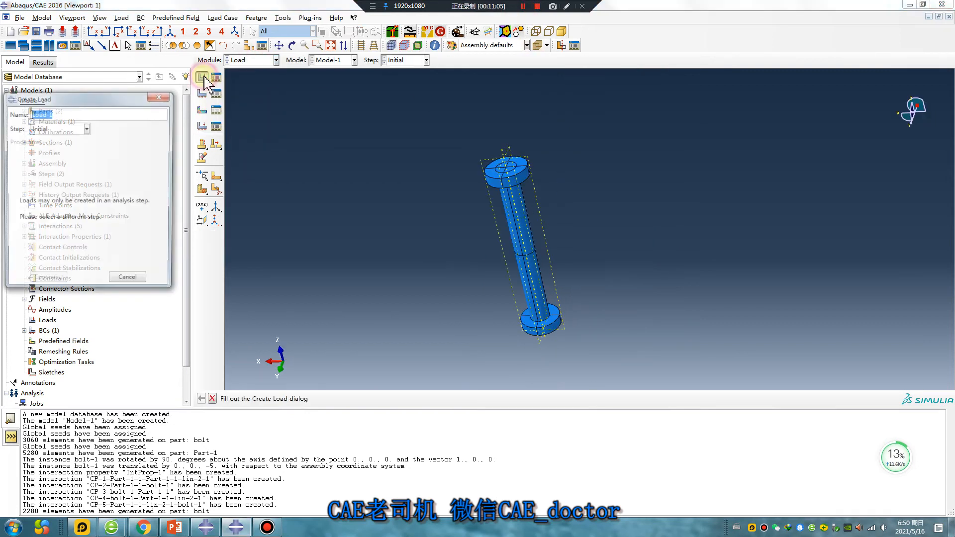
left_click(87, 128)
left_click(57, 149)
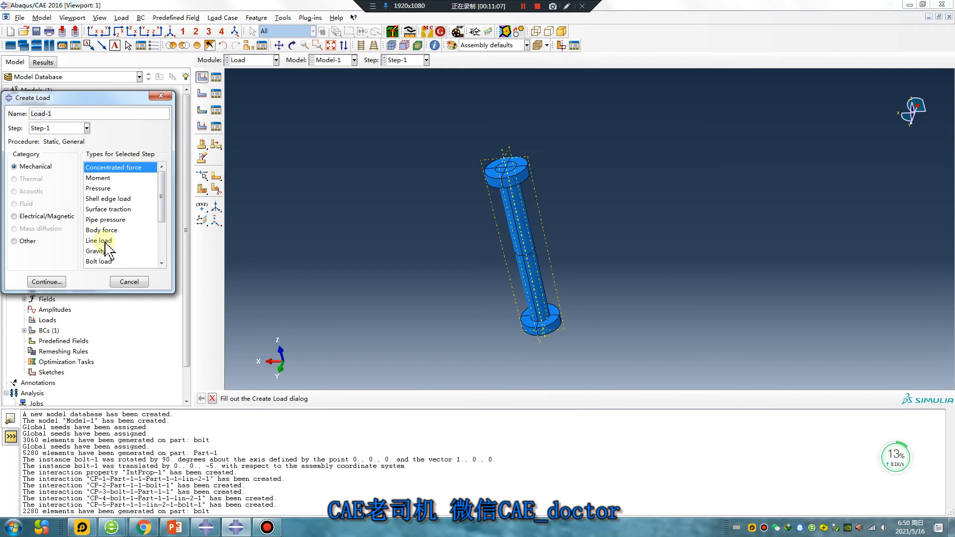
scroll(115, 256, "down", 1)
left_click(107, 230)
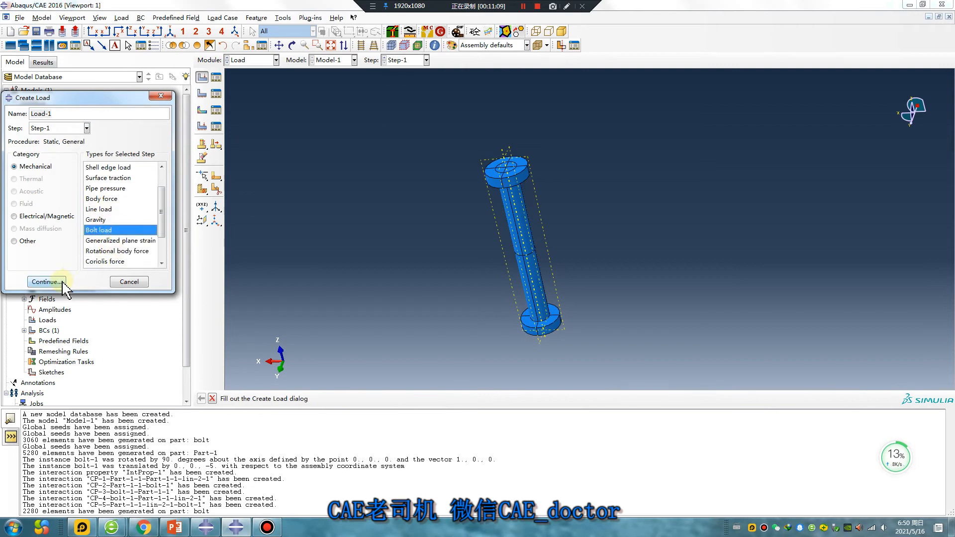
left_click(49, 282)
Apply the bolt force of magnitude 100 to the brown side of the internal mid-shank face, using the datum axis along the bolt centerline.
left_click_drag(493, 240, 582, 271)
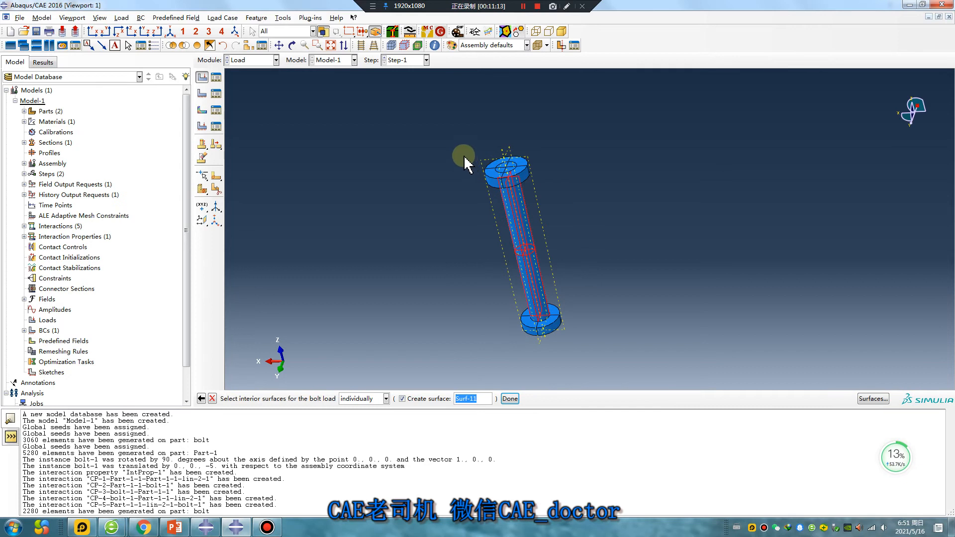
left_click_drag(462, 159, 554, 199, "ctrl")
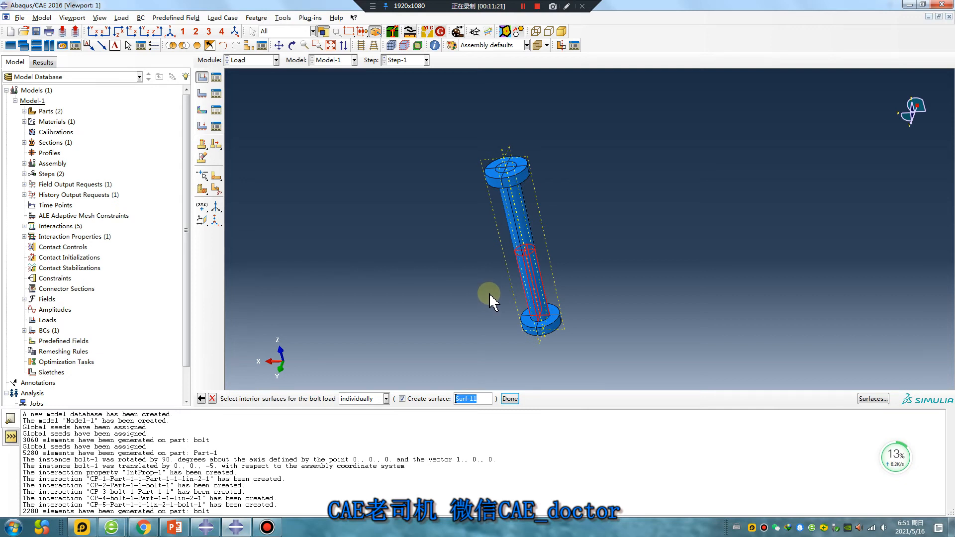
left_click_drag(489, 294, 582, 340, "ctrl")
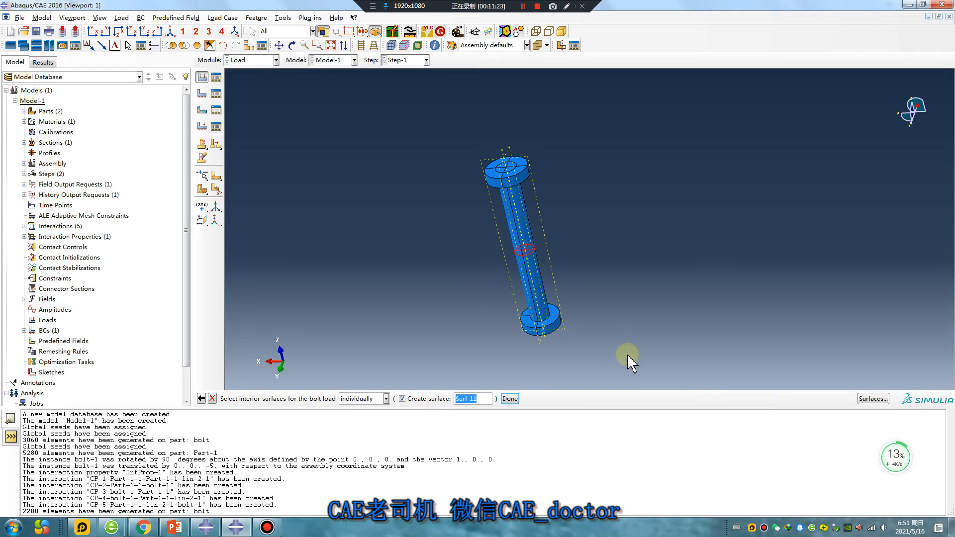
left_click(510, 398)
scroll(530, 271, "down", 2)
scroll(531, 269, "down", 2)
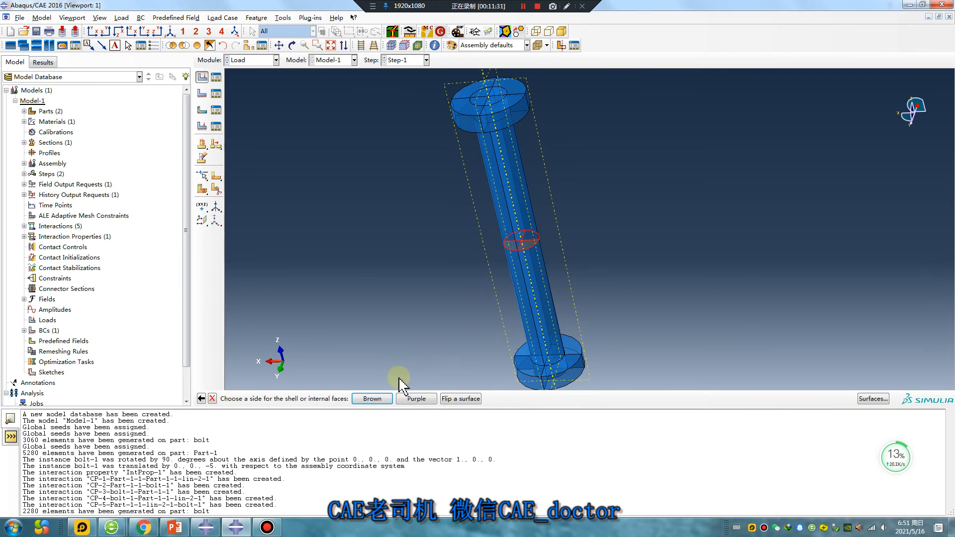
left_click(371, 400)
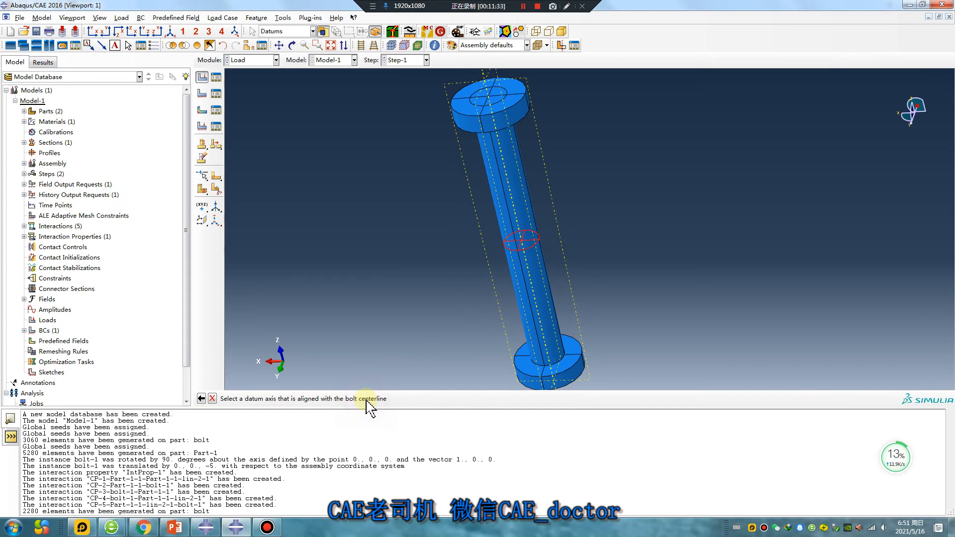
left_click(517, 226)
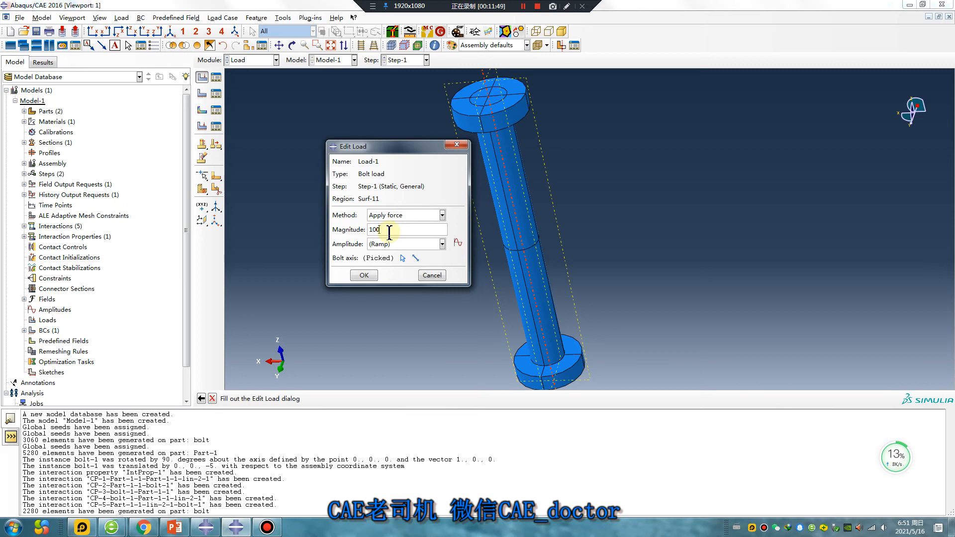
Create a smooth step amplitude, Amp-1, going from 0 at time 0 to 1 at time 1.
left_click(458, 245)
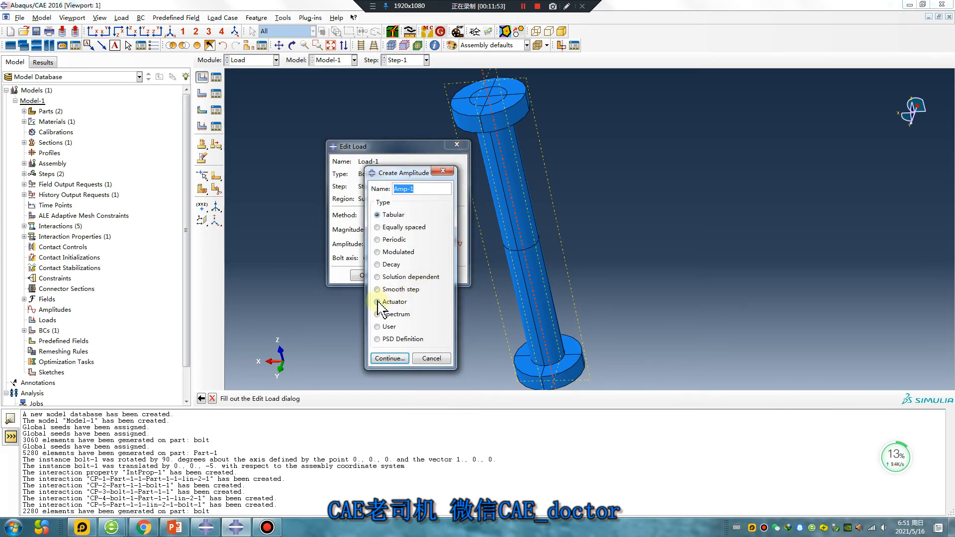
left_click(378, 290)
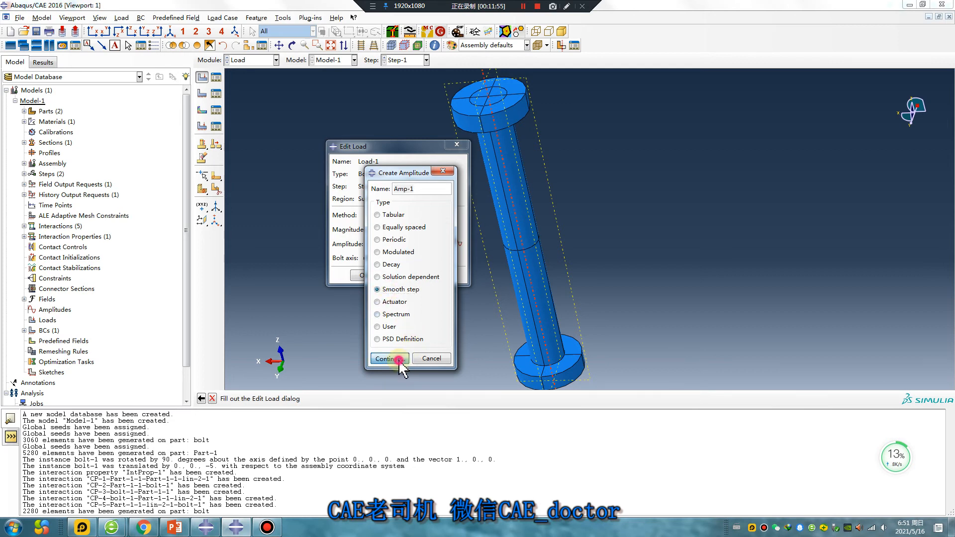
left_click(399, 360)
left_click(423, 218)
type("0")
left_click(479, 220)
type("0")
left_click(430, 227)
type("1")
left_click(482, 228)
type("1")
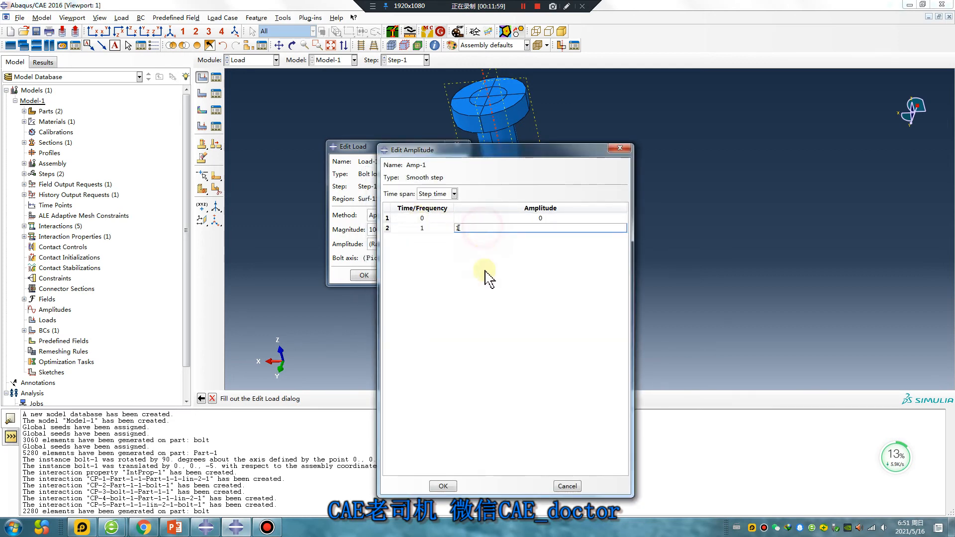
left_click(443, 486)
Assign amplitude Amp-1 to the bolt load and finish the load definition.
left_click(429, 244)
left_click(408, 266)
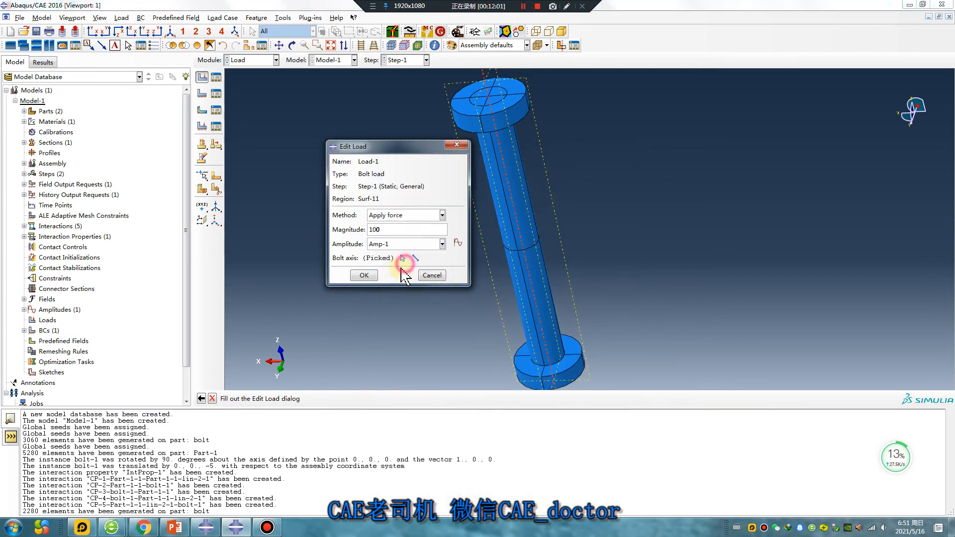
left_click(364, 275)
Create a second Static, General step, Step-2, inserted after Step-1.
left_click(255, 60)
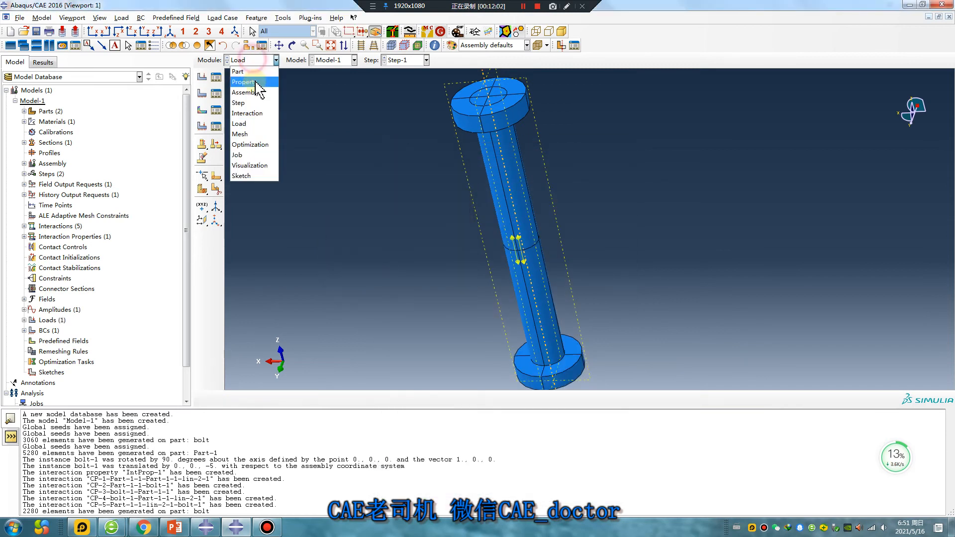
left_click(239, 103)
left_click(202, 77)
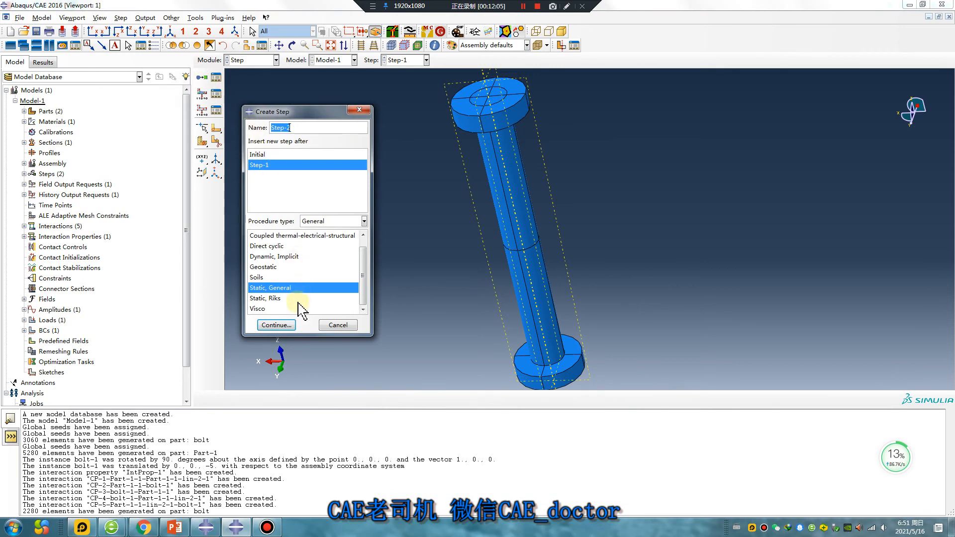
left_click(276, 325)
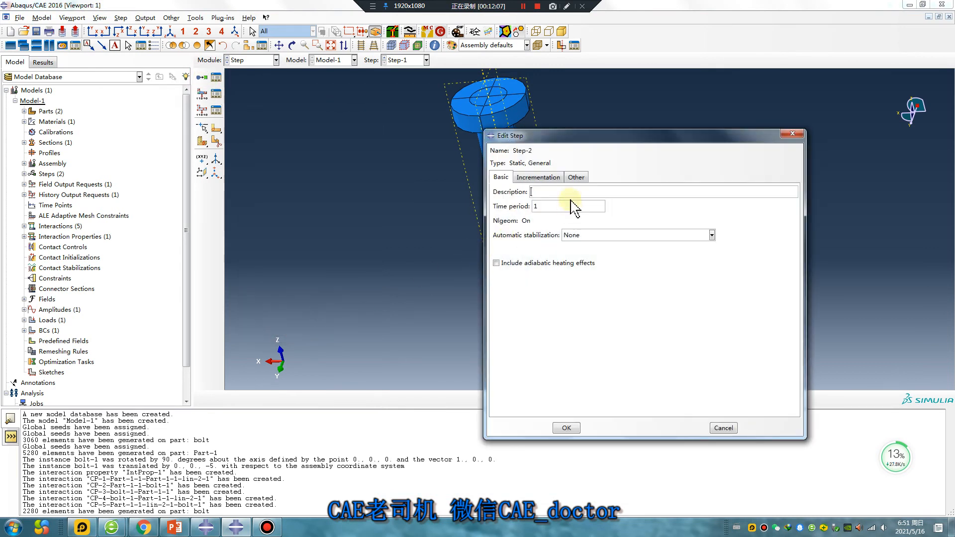
Set Step-2's incrementation to at most 10000 increments, with initial size 0.01, minimum 1E-12 and maximum 0.1.
left_click(540, 178)
double_click(546, 229)
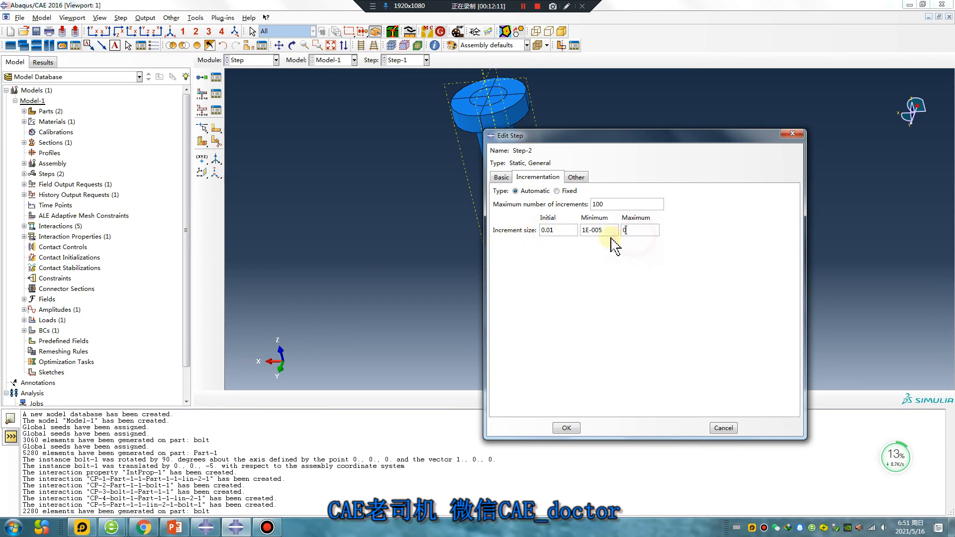
left_click(617, 204)
type("00")
left_click(604, 230)
key("BackSpace")
type("12")
left_click(577, 426)
Change the bolt load's method in Step-2 to Fix at current length.
left_click(251, 60)
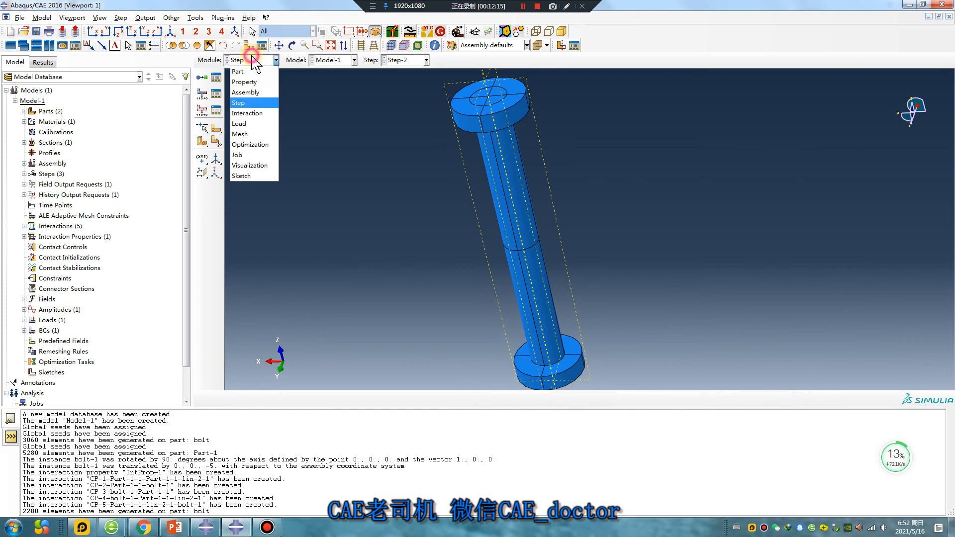
left_click(254, 122)
left_click(216, 77)
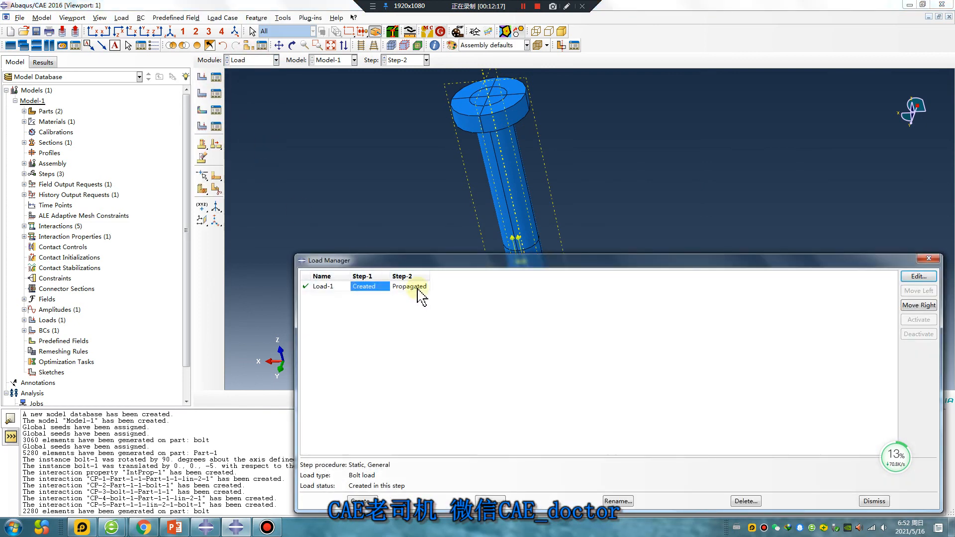
double_click(418, 290)
left_click(412, 215)
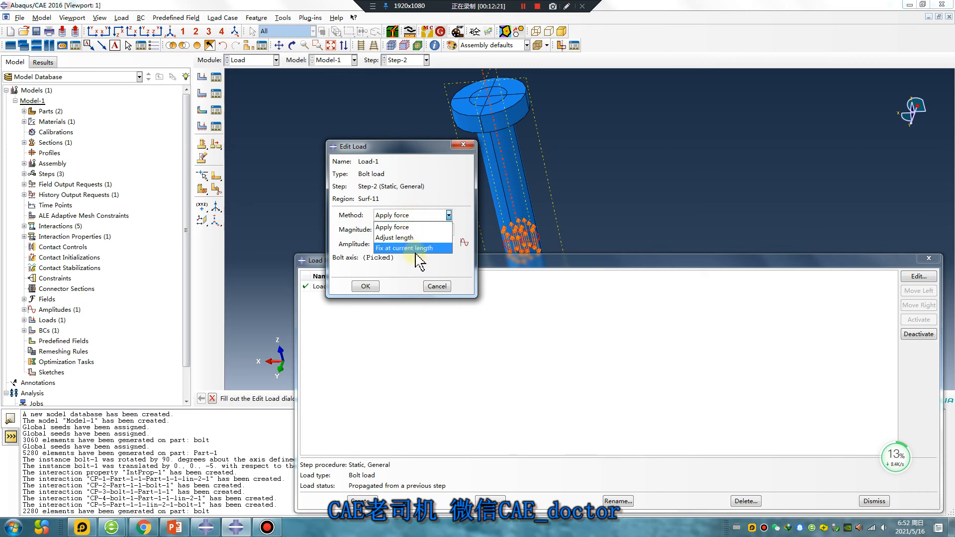
left_click(431, 248)
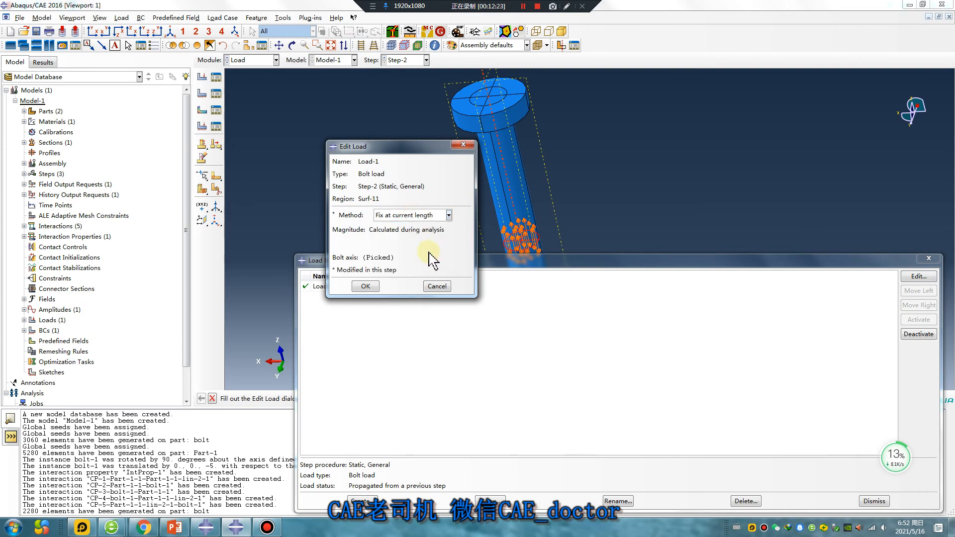
left_click(372, 287)
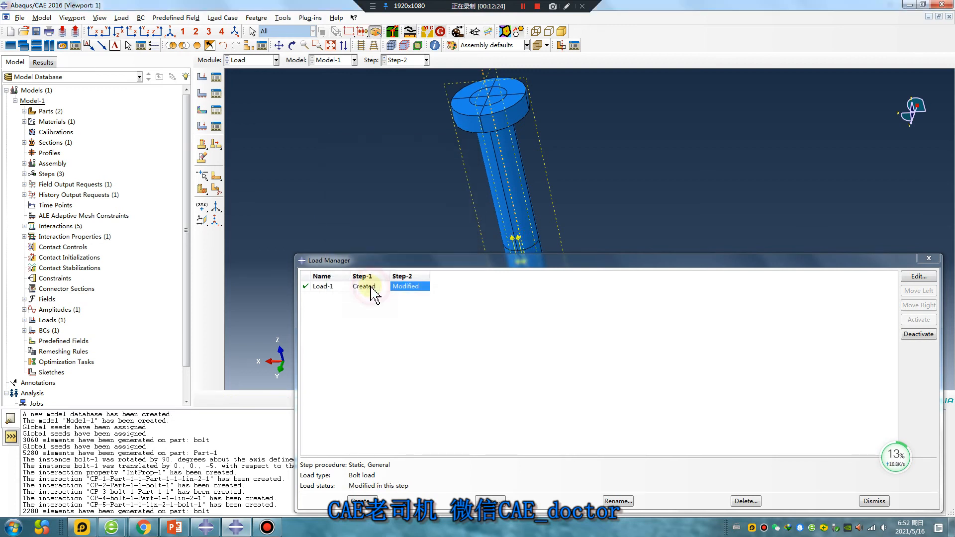
left_click_drag(572, 266, 237, 274)
left_click(566, 265)
Create analysis job Job-1 for Model-1 using 10 processors and submit it.
left_click(257, 60)
left_click(249, 155)
left_click(202, 77)
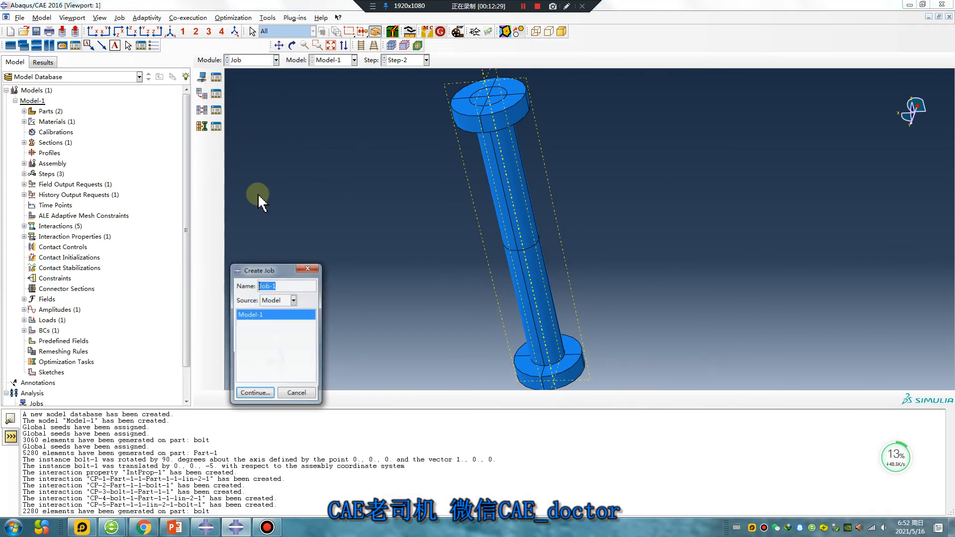
left_click(254, 392)
left_click(346, 320)
left_click(249, 330)
double_click(307, 331)
type("10")
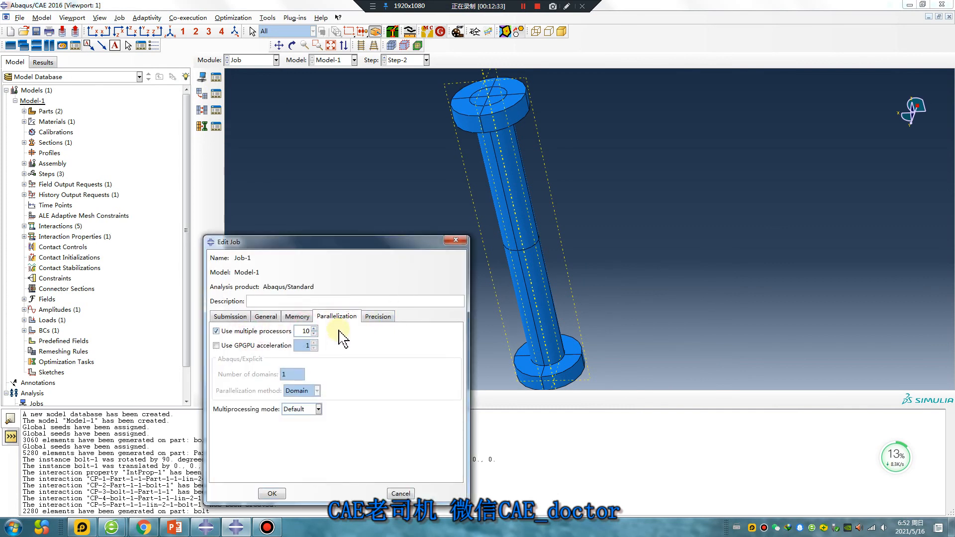
left_click(272, 494)
left_click(216, 77)
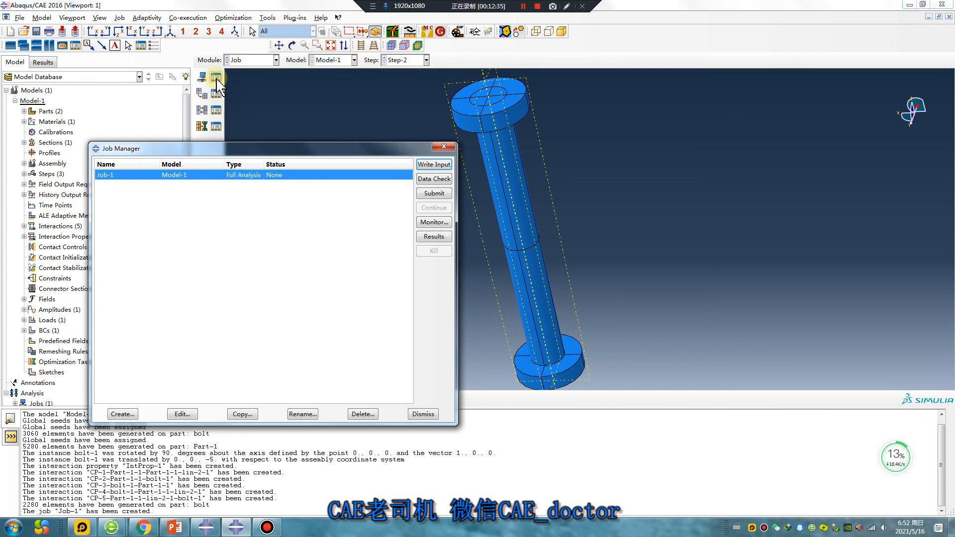
left_click(434, 193)
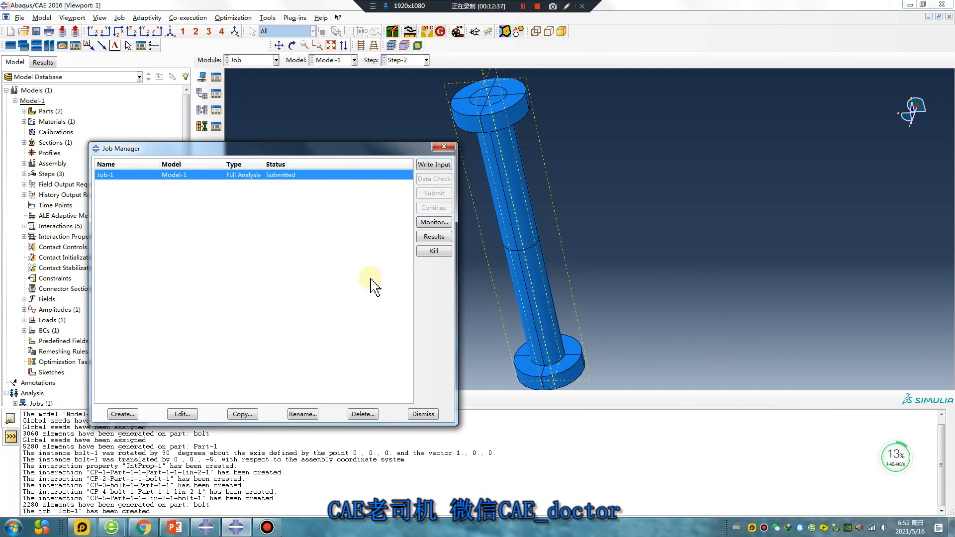
Restore the display of the whole assembly so that the blocks are shown with the bolt.
left_click(255, 63)
left_click(257, 124)
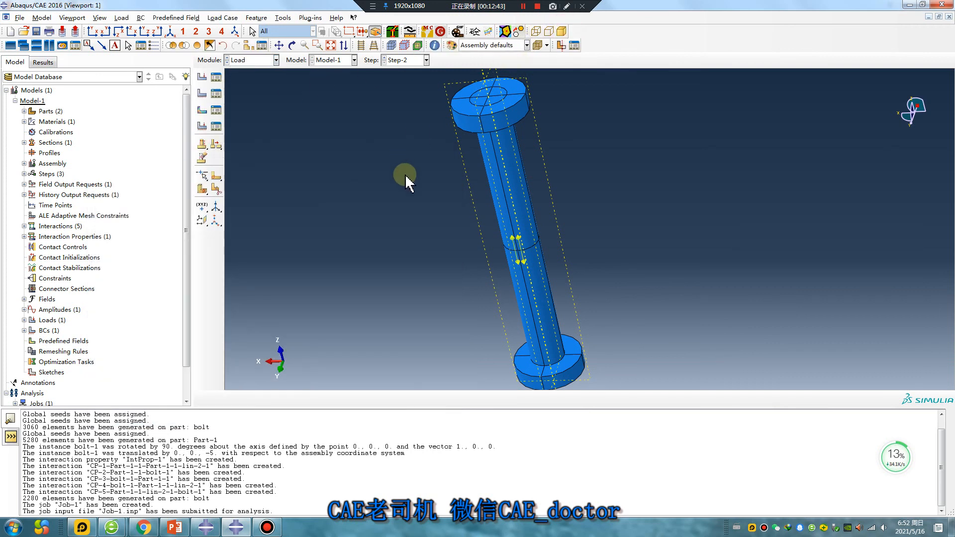
scroll(434, 168, "up", 1)
left_click(261, 64)
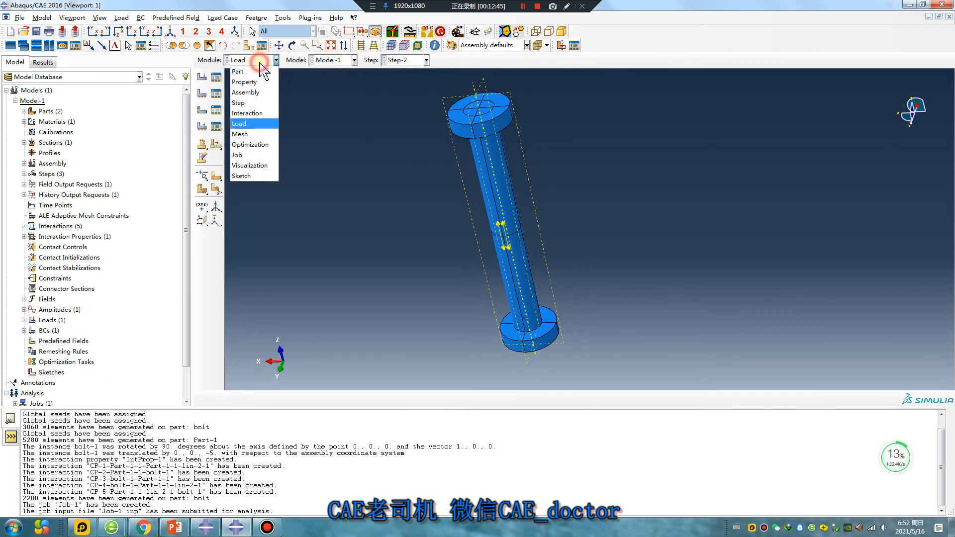
left_click(251, 91)
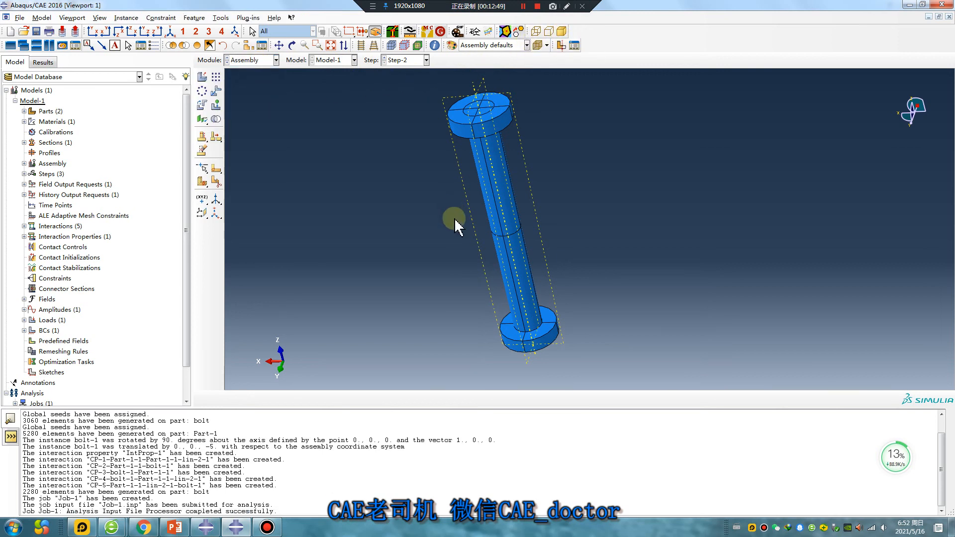
scroll(452, 219, "up", 1)
left_click(197, 44)
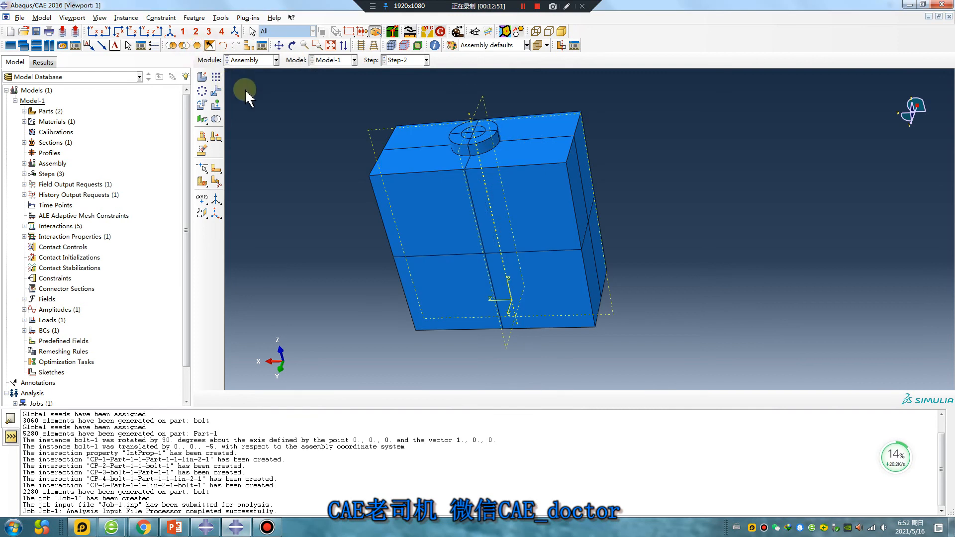
Monitor the increments and log of the running Job-1 until the analysis ends.
left_click(248, 63)
left_click(240, 155)
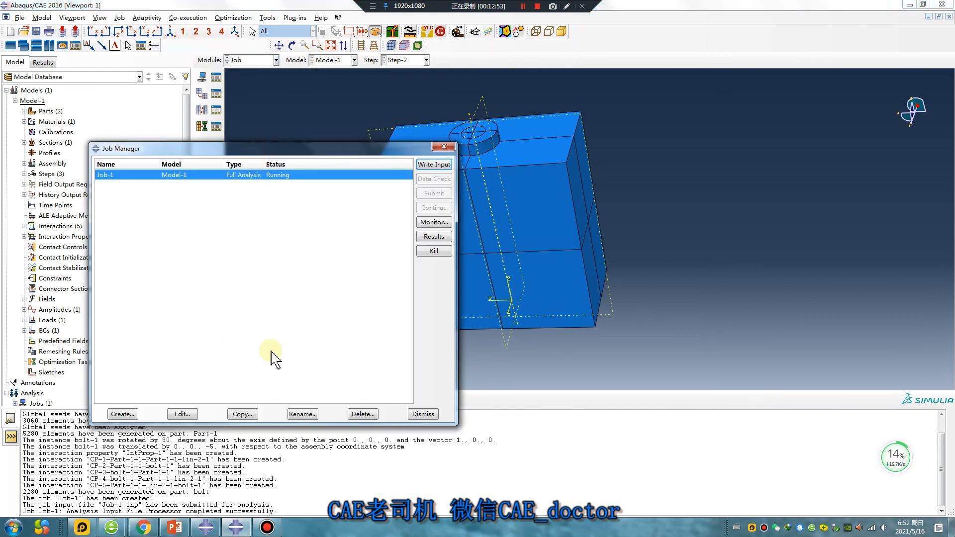
left_click(433, 222)
left_click_drag(374, 285, 766, 155)
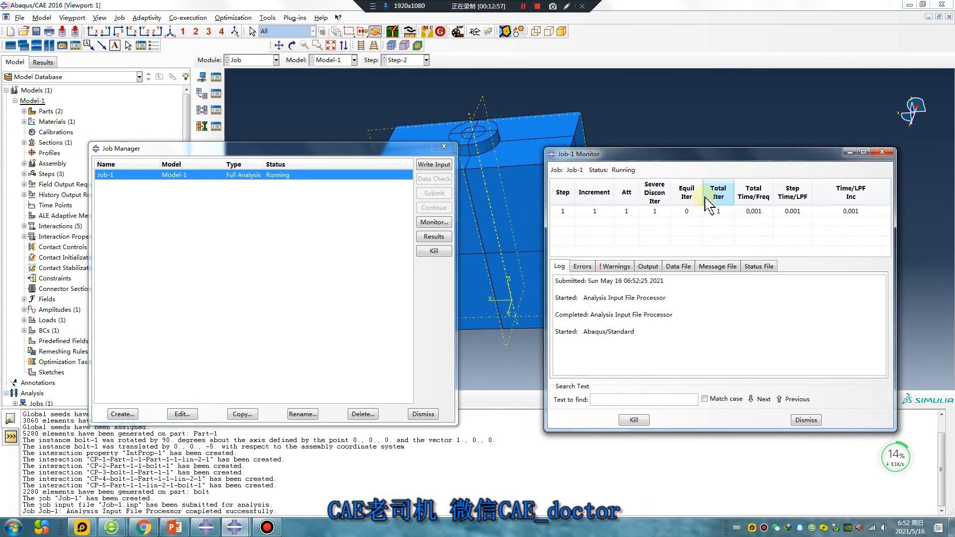
left_click(523, 6)
left_click(524, 6)
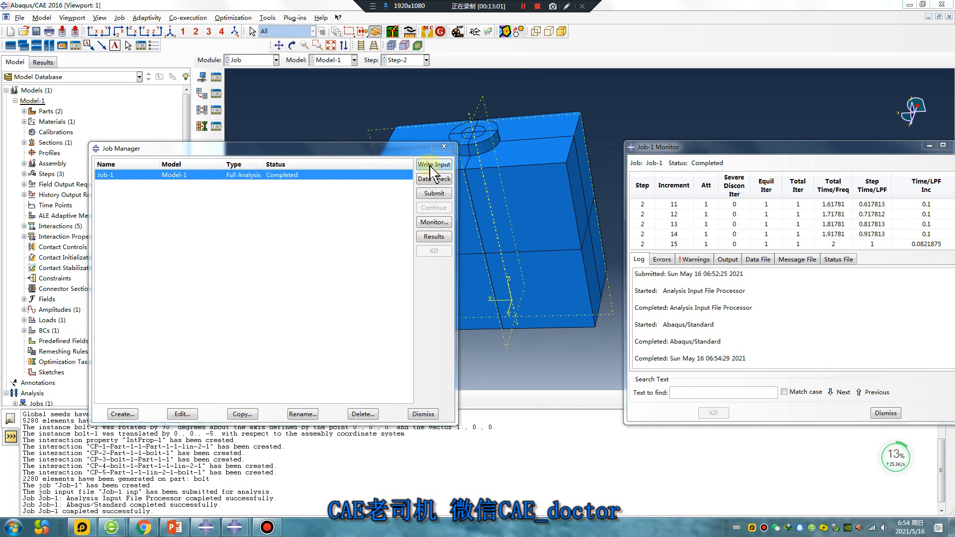
Open the Job-1 results and plot the Mises stress contours on the deformed assembly.
left_click(433, 237)
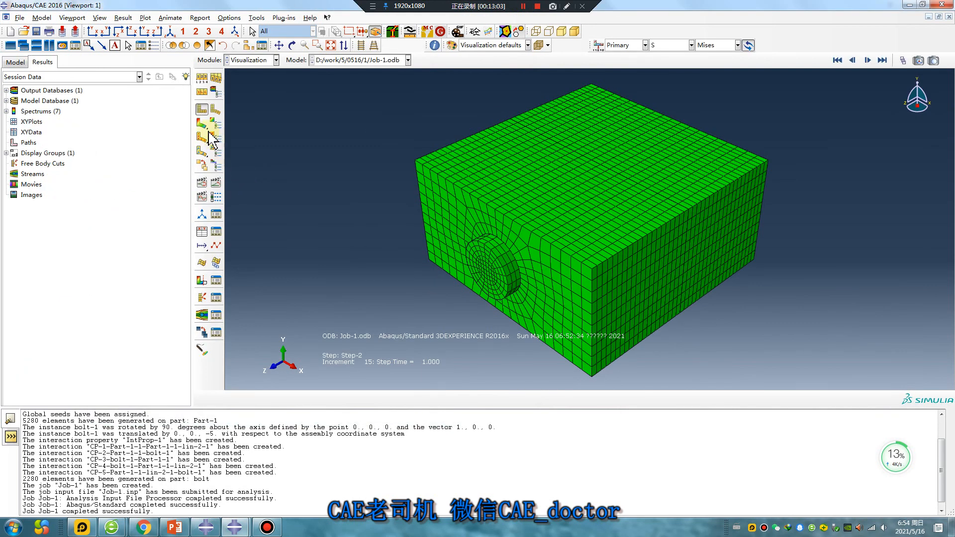
left_click_drag(486, 279, 425, 178, "ctrl+alt")
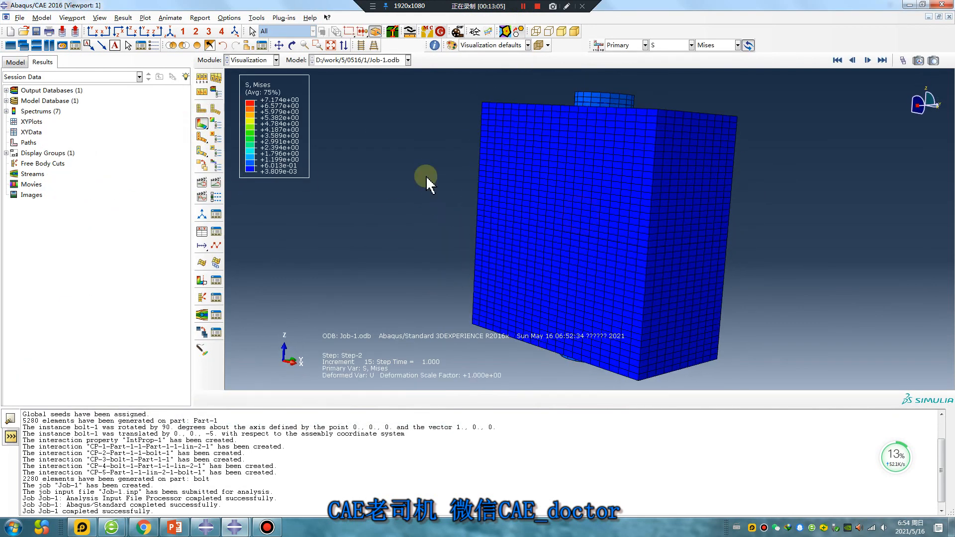
Animate the time history of the Job-1 results and switch the contour variable to contact pressure CPRESS.
left_click(216, 183)
left_click_drag(545, 231, 616, 188, "ctrl+alt")
scroll(629, 123, "up", 3)
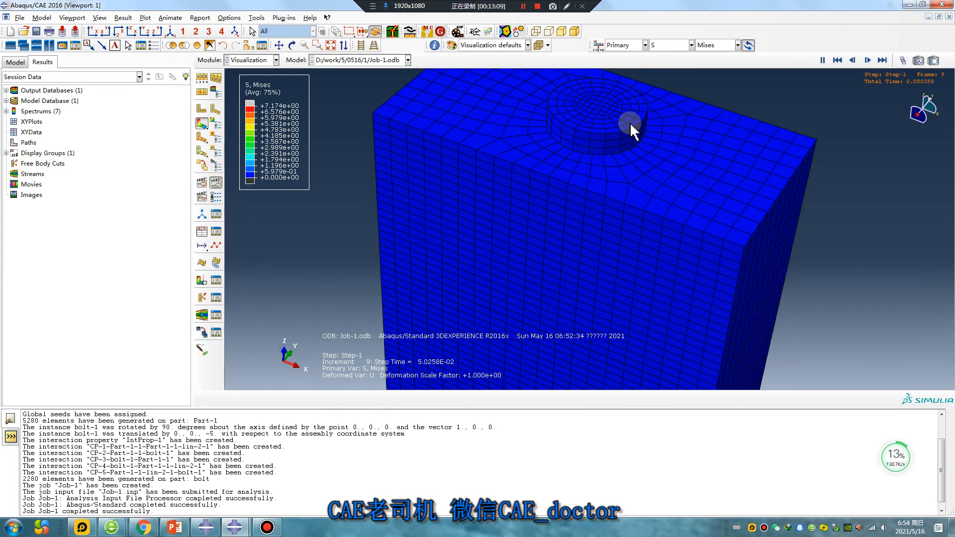
left_click(681, 46)
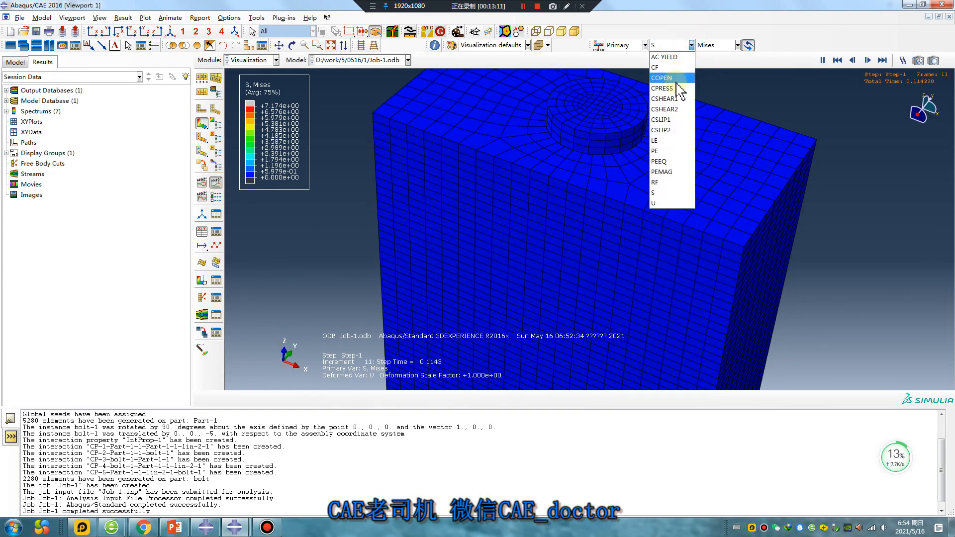
left_click(666, 99)
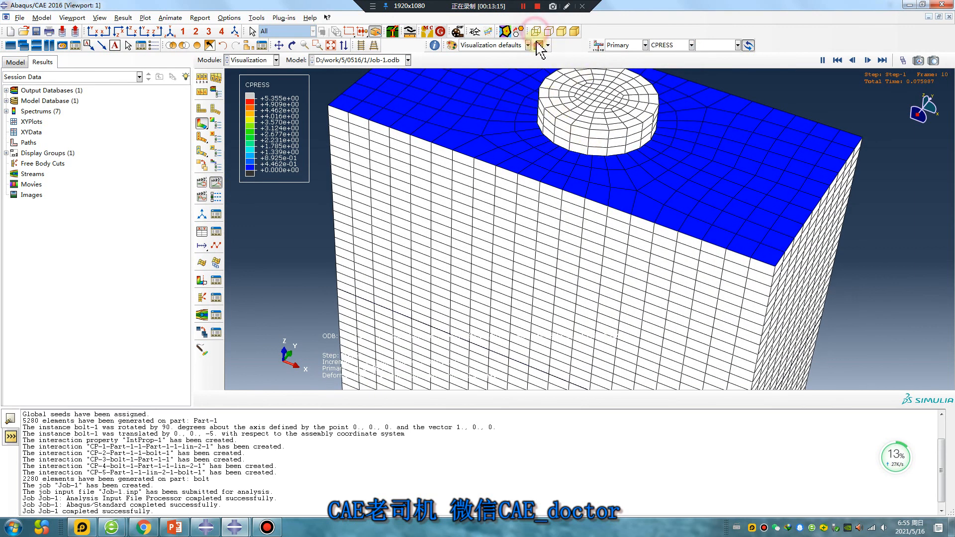
Make the blocks and bolt translucent and inspect the contact pressure along the bolt shank inside the assembly.
left_click(538, 45)
left_click_drag(575, 127, 605, 160)
left_click(536, 32)
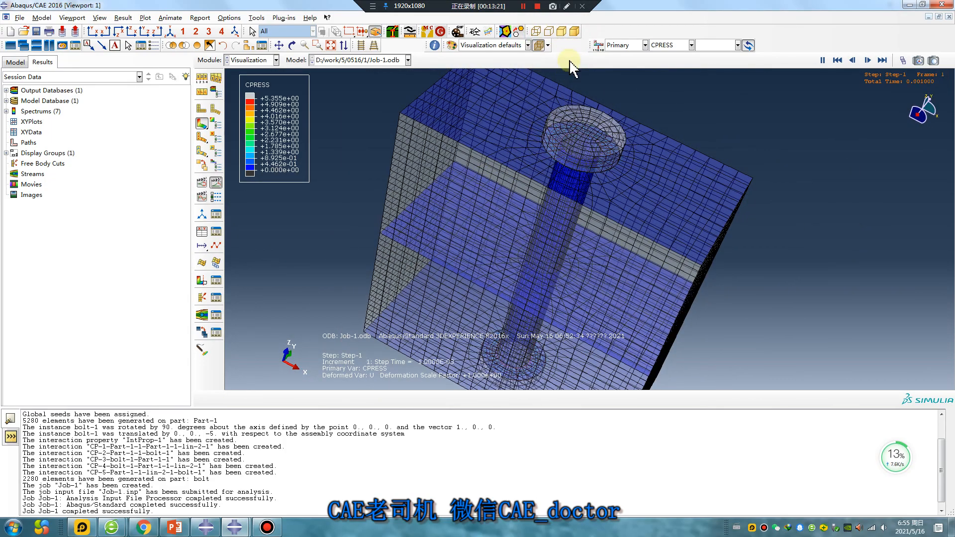
left_click_drag(641, 181, 601, 131, "ctrl+alt")
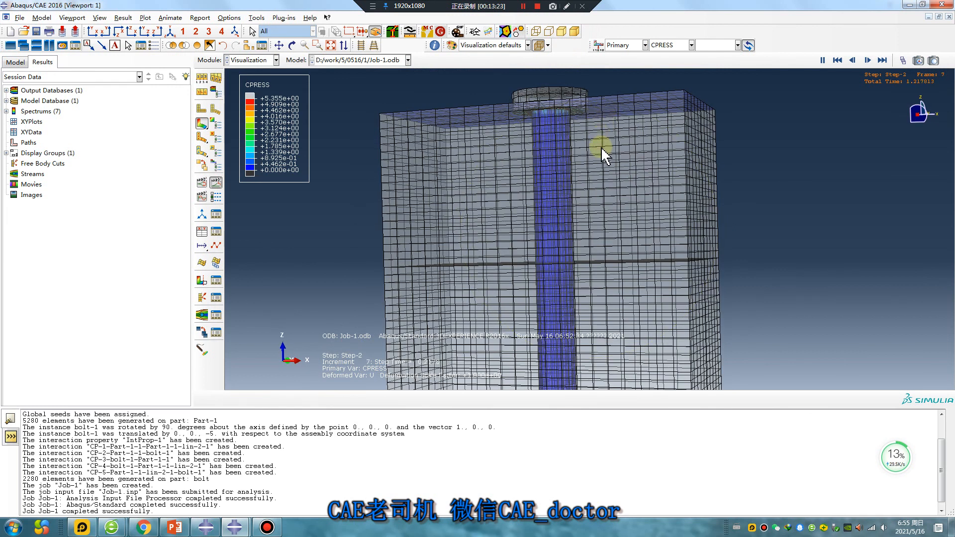
Switch to the PowerPoint presentation and show its second slide with the Wechat QR code.
mouse_move(188, 531)
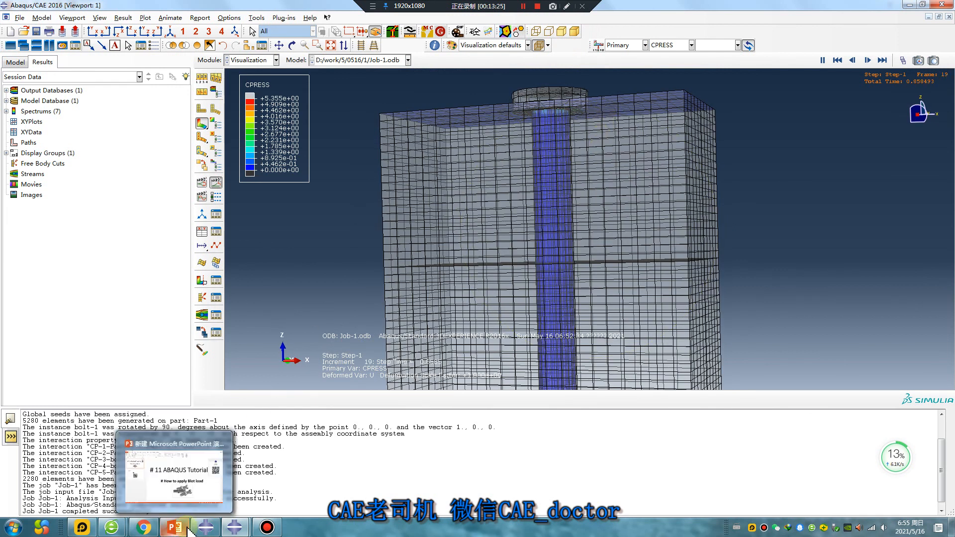
left_click(188, 531)
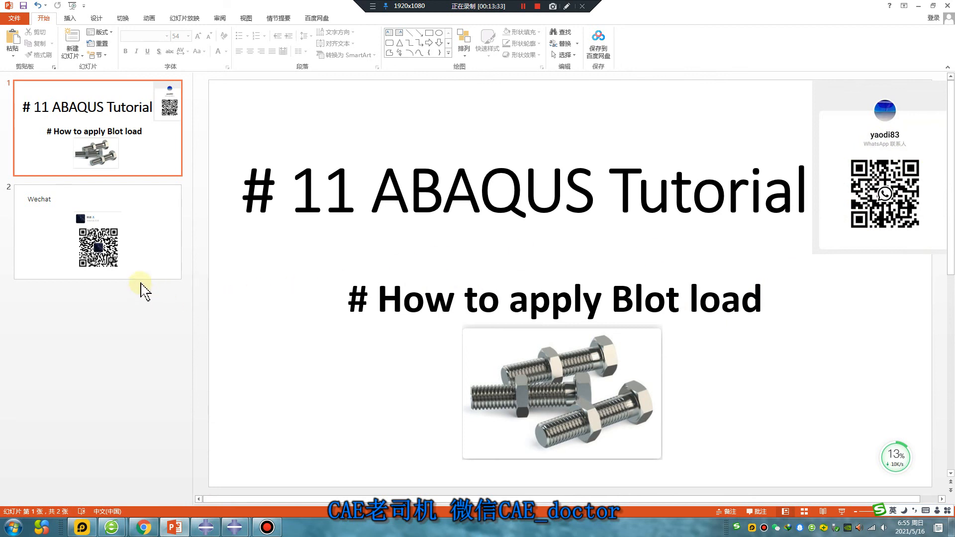
left_click(124, 254)
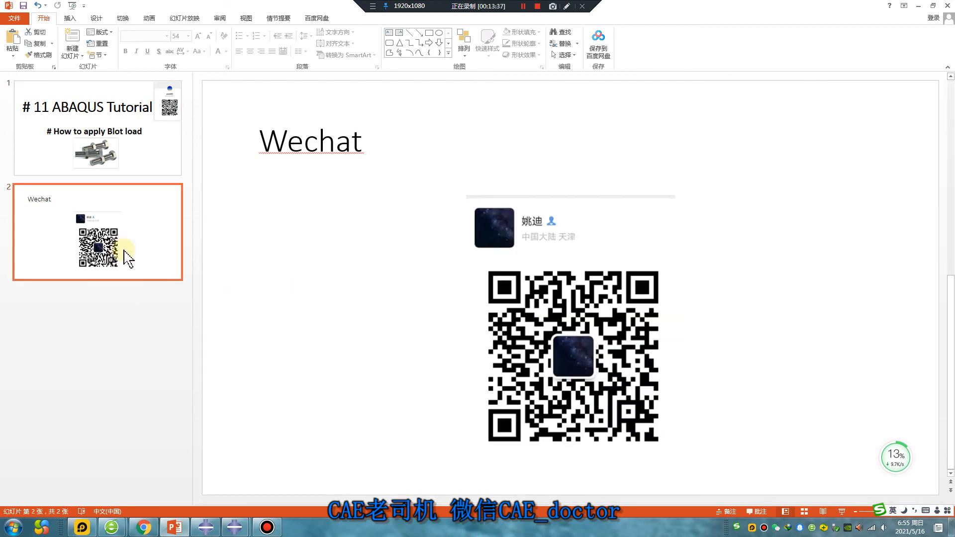
Switch to the bilibili channel page in the browser and look through its list of published ABAQUS tutorial videos.
mouse_move(111, 535)
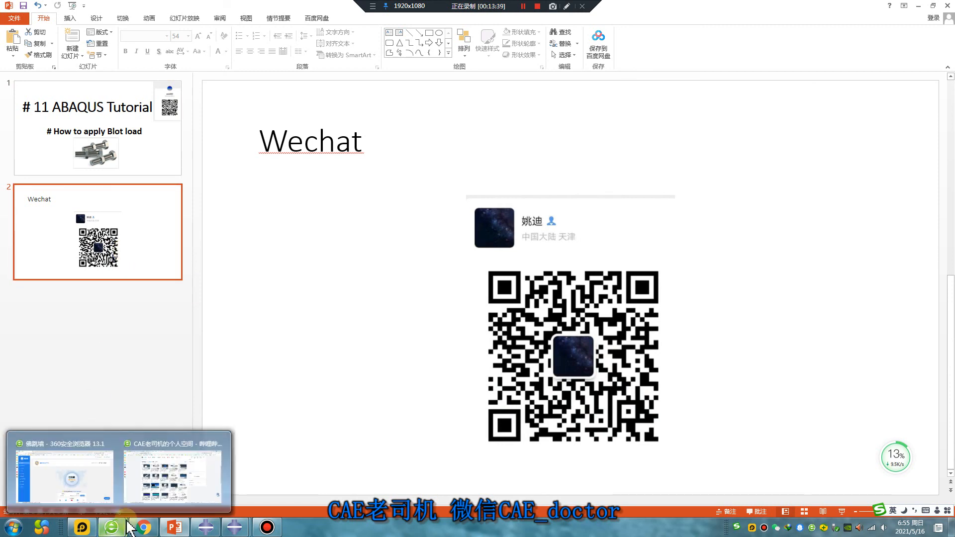
left_click(173, 472)
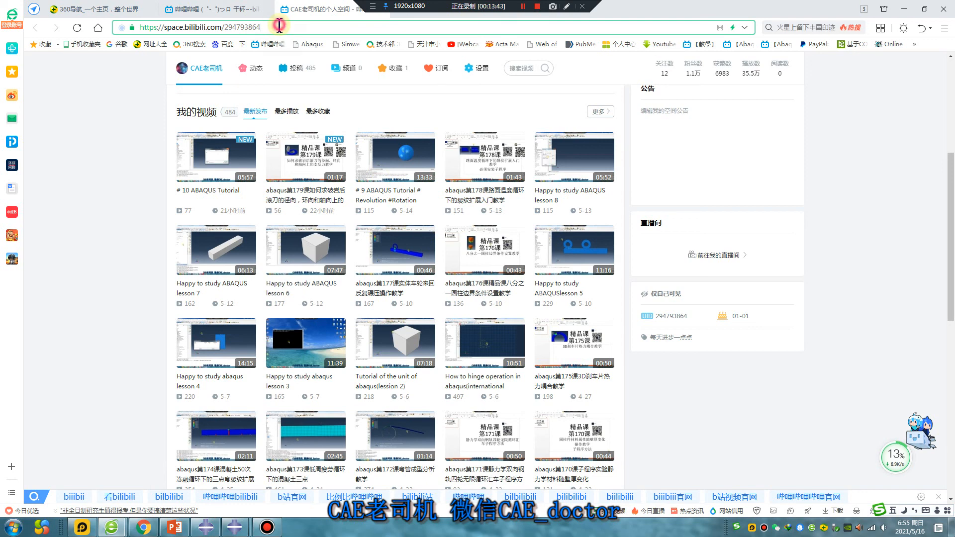
scroll(407, 311, "down", 1)
scroll(407, 311, "down", 6)
scroll(163, 395, "up", 8)
scroll(162, 398, "up", 4)
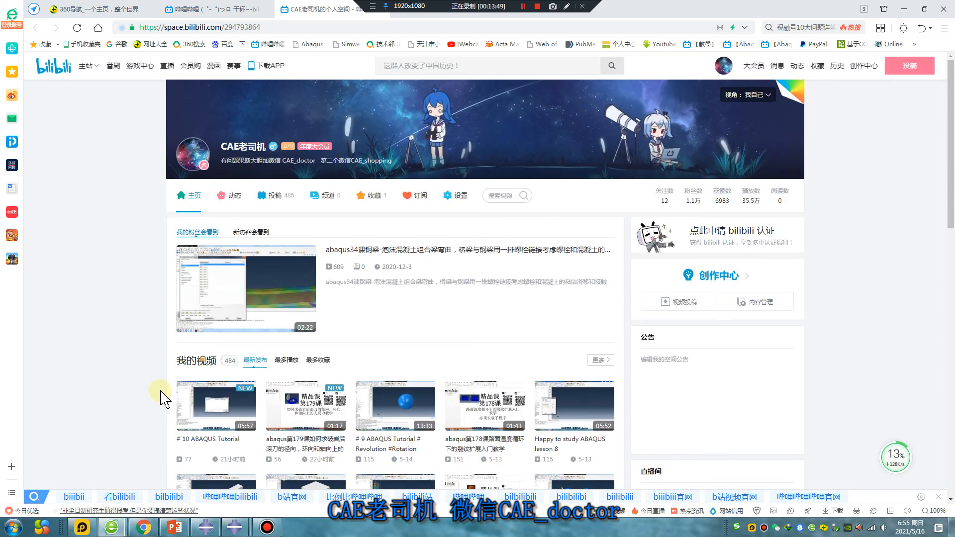